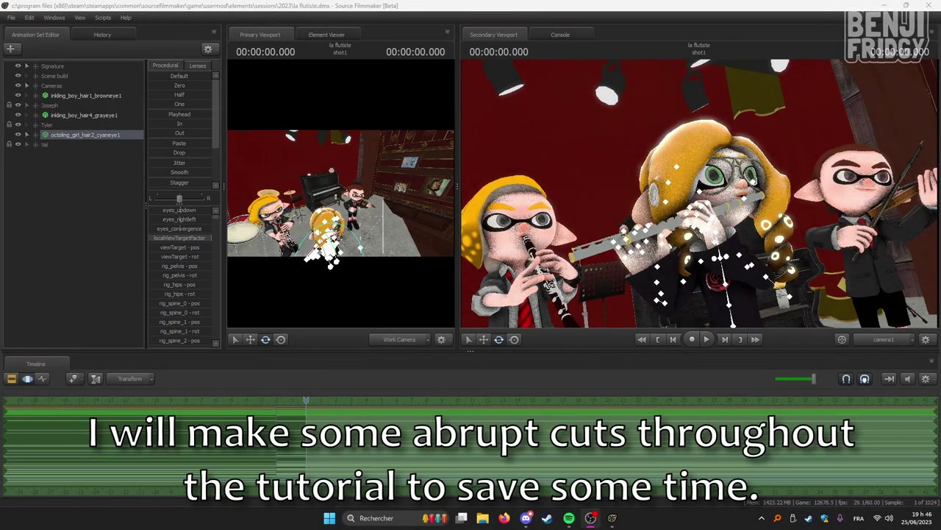
Step: Enable lighting in the primary and secondary viewports
click(578, 5)
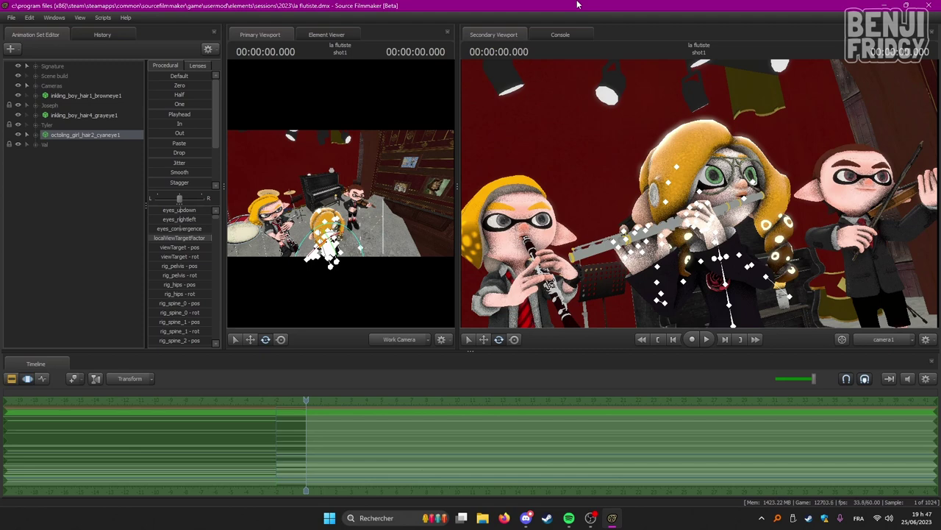
mouse_move(412, 190)
mouse_down()
mouse_move(316, 191)
mouse_move(414, 193)
mouse_up()
key(ctrl)
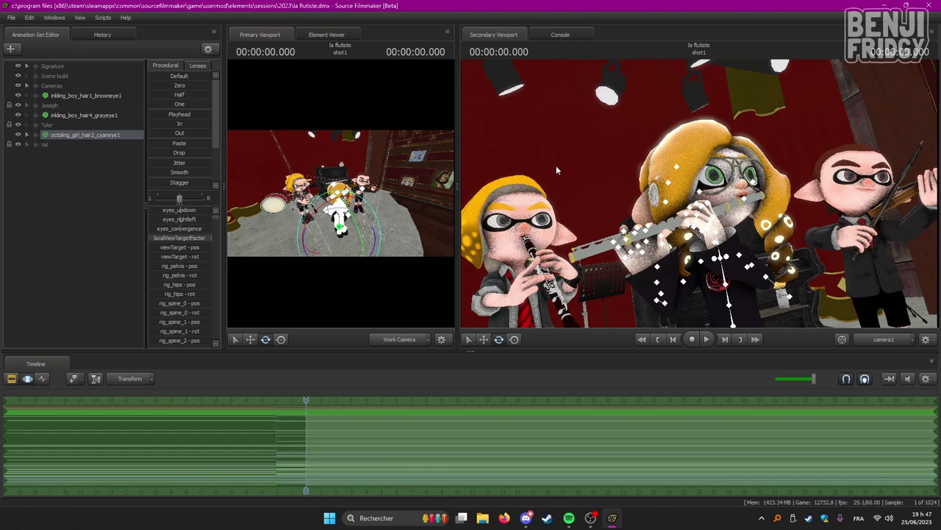
key(w)
drag(415, 176, 387, 181)
key(s)
key(w)
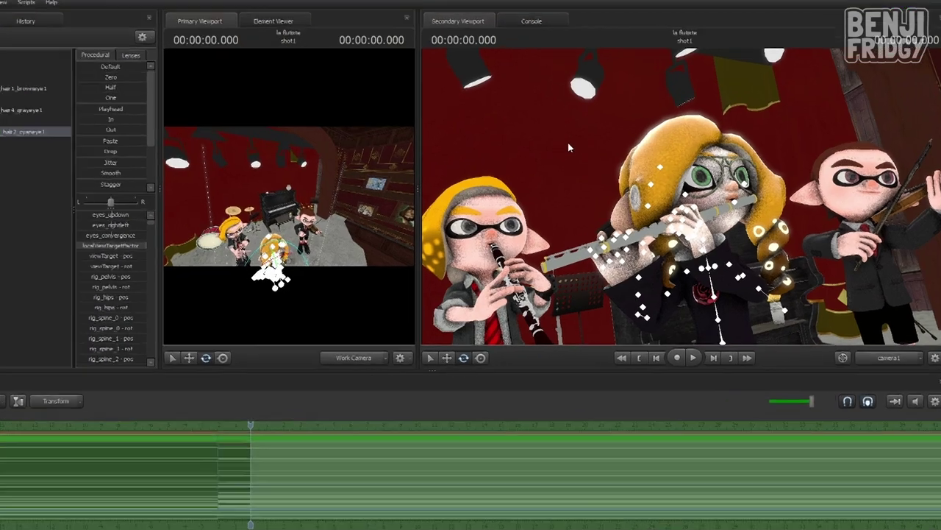
right_click(593, 146)
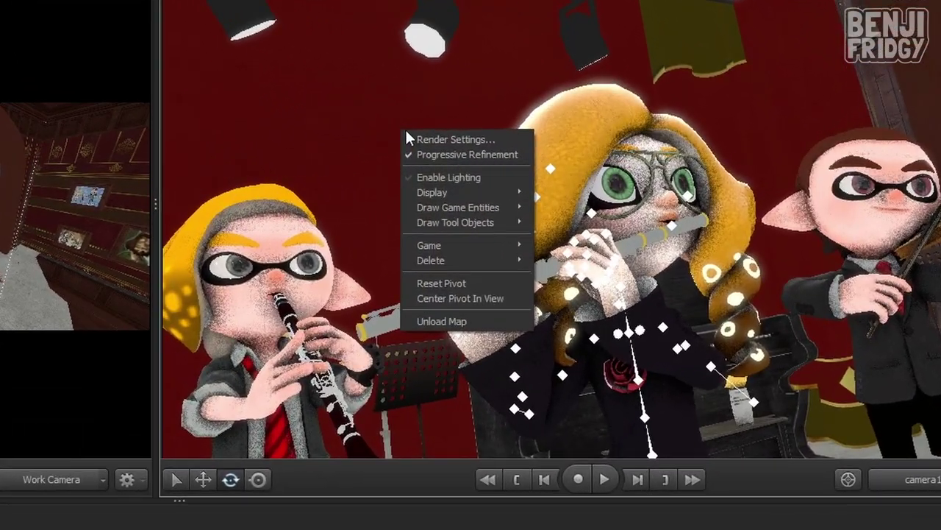
click(484, 177)
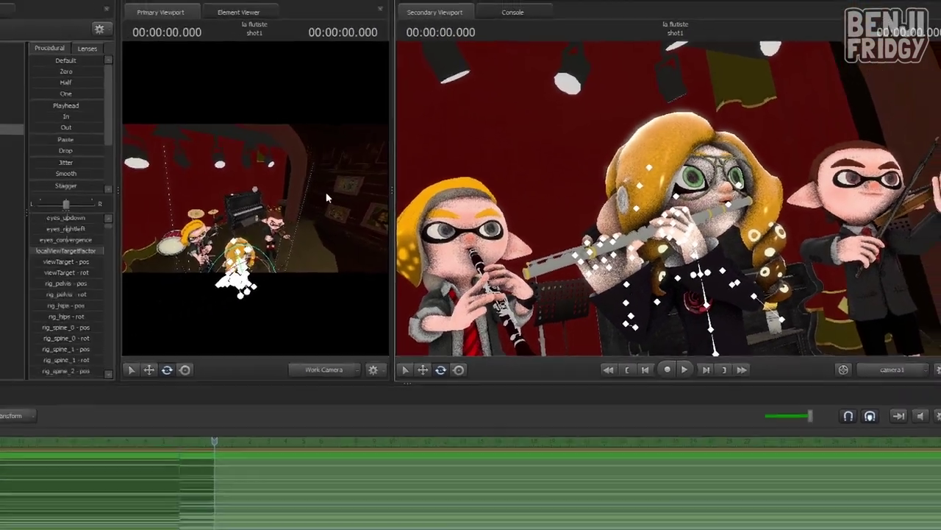
Step: Examine the darkened stage and the musicians from several angles with the work camera
drag(327, 197, 348, 191)
key(w)
key(w)
key(w)
key(s)
key(w)
key(w)
key(s)
key(w)
key(s)
key(w)
key(s)
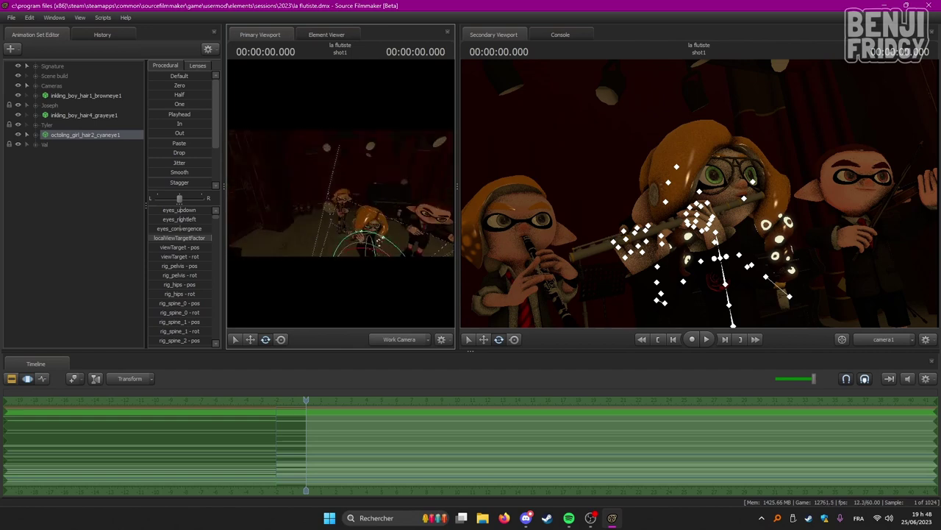
drag(435, 233, 432, 235)
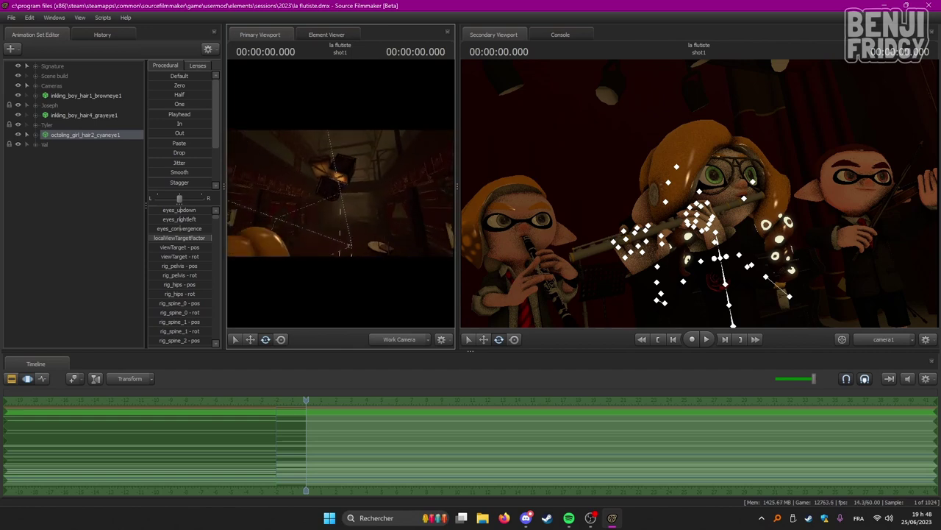
key(w)
mouse_move(340, 193)
mouse_down()
mouse_move(352, 217)
mouse_move(327, 188)
mouse_move(337, 195)
mouse_up()
key(w)
key(s)
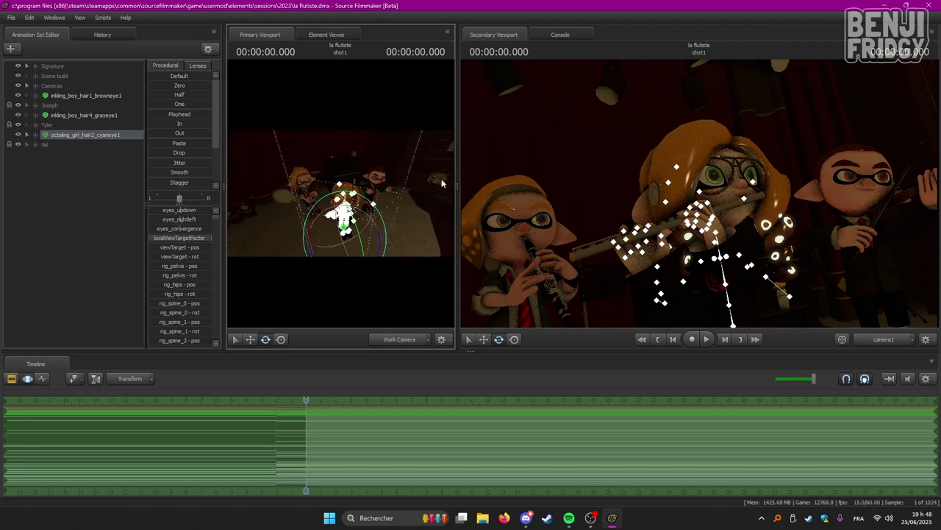
drag(381, 166, 371, 161)
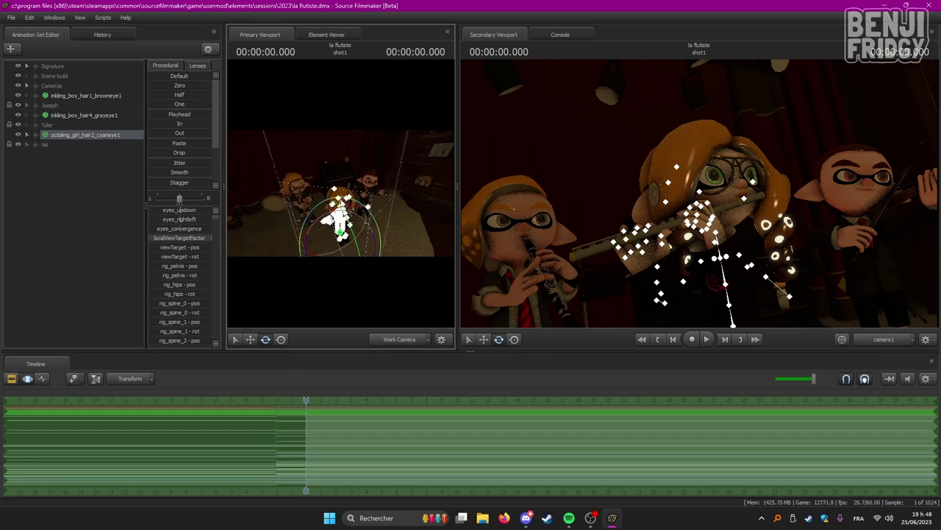
Step: Deselect the octoling model, create three new lights and expand the Lights group
click(118, 178)
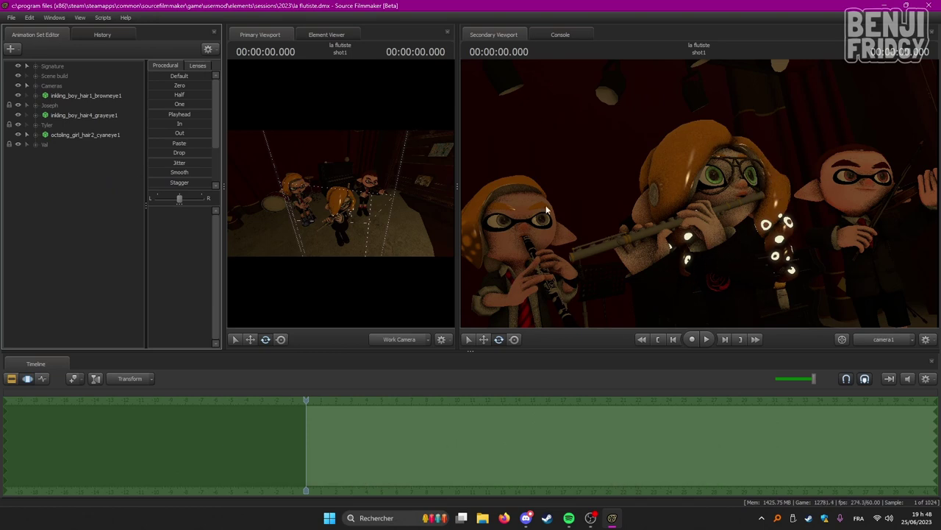
right_click(61, 176)
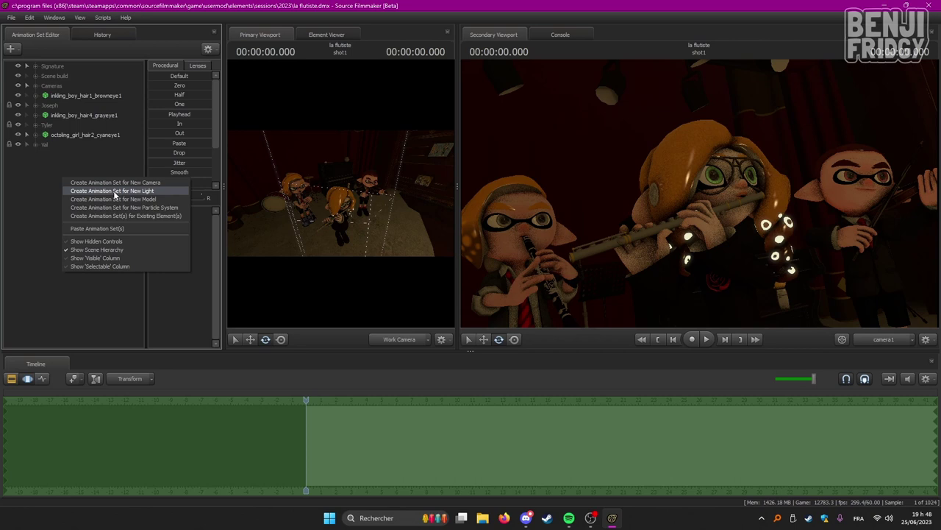
click(112, 191)
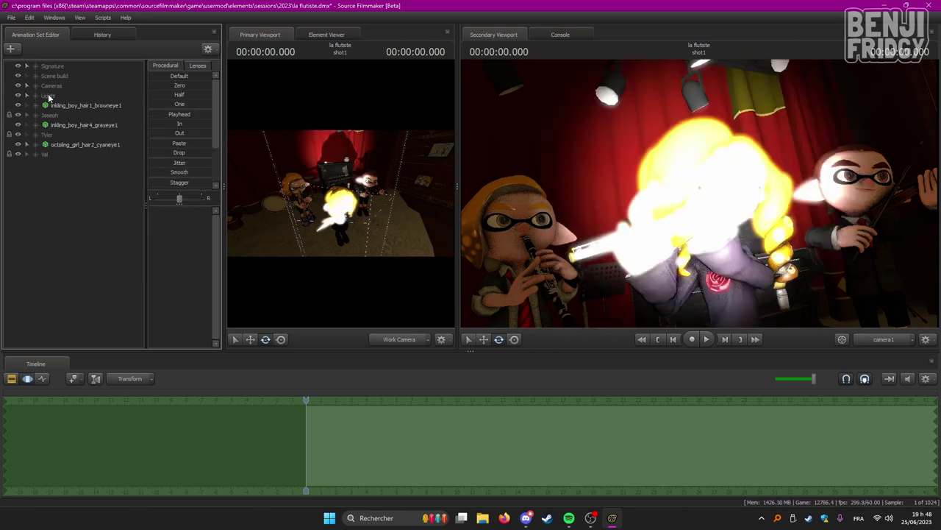
drag(48, 93, 64, 95)
click(33, 94)
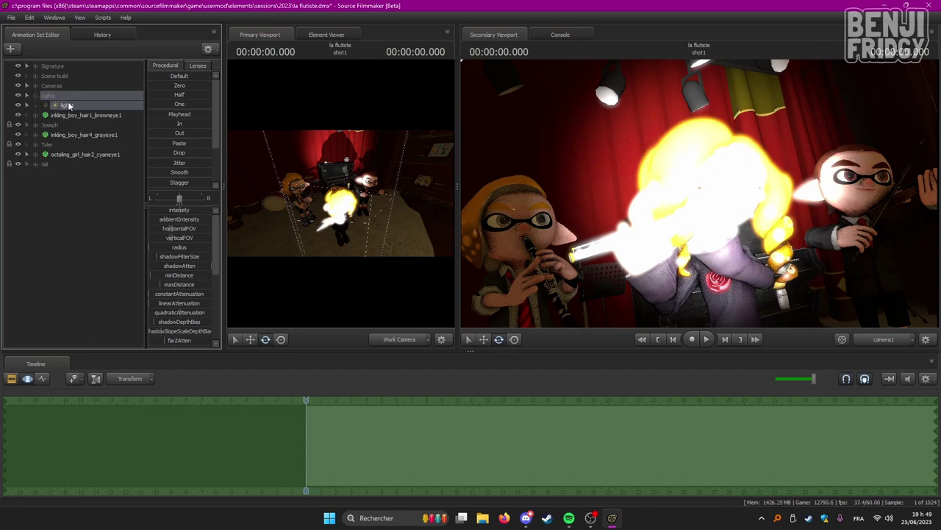
right_click(72, 200)
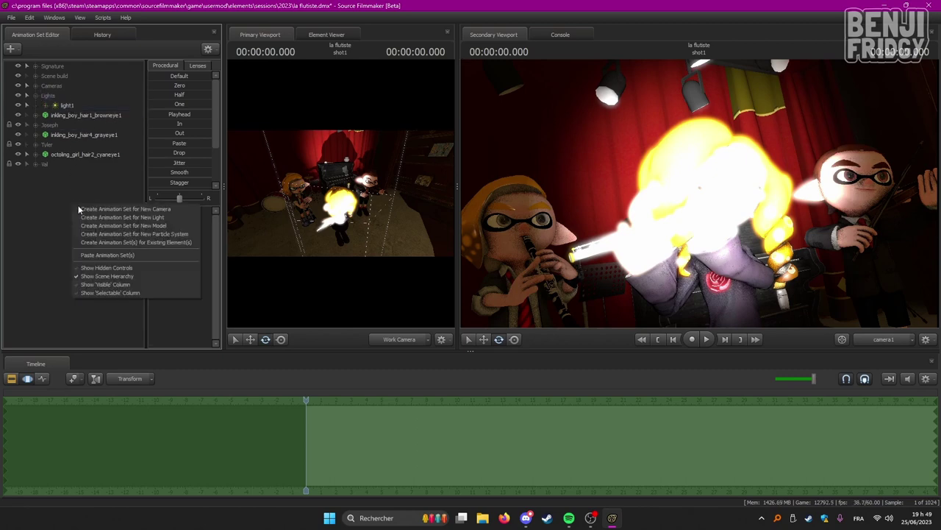
click(78, 216)
right_click(79, 219)
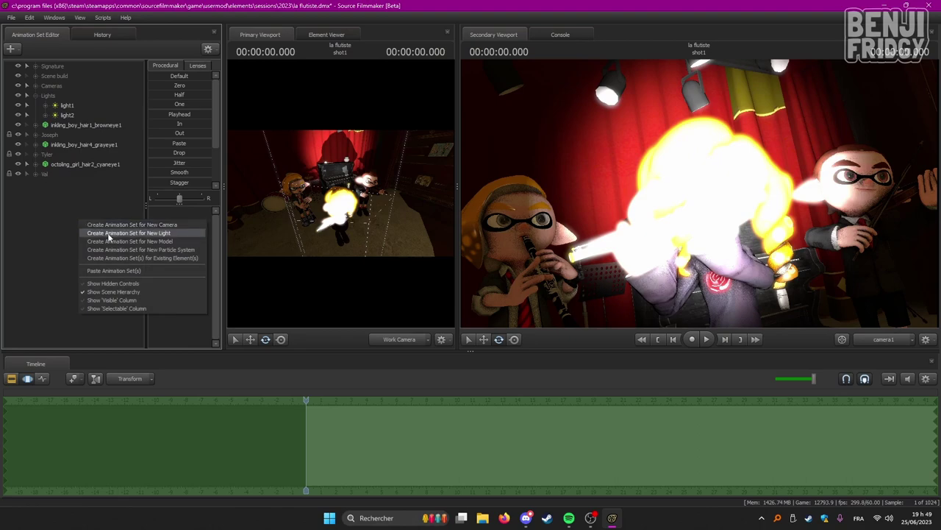
click(103, 232)
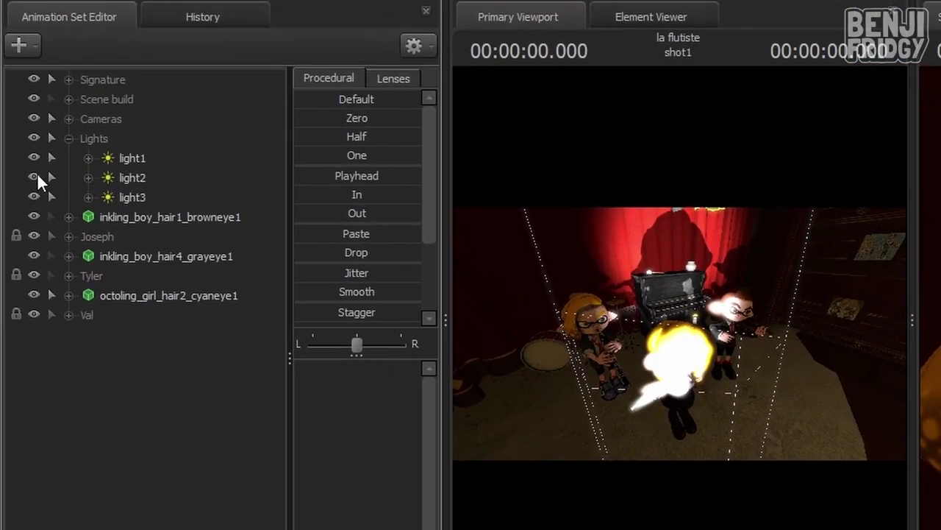
Step: Hide light2 and light3, and rename light1 to "Key light"
click(34, 177)
click(34, 197)
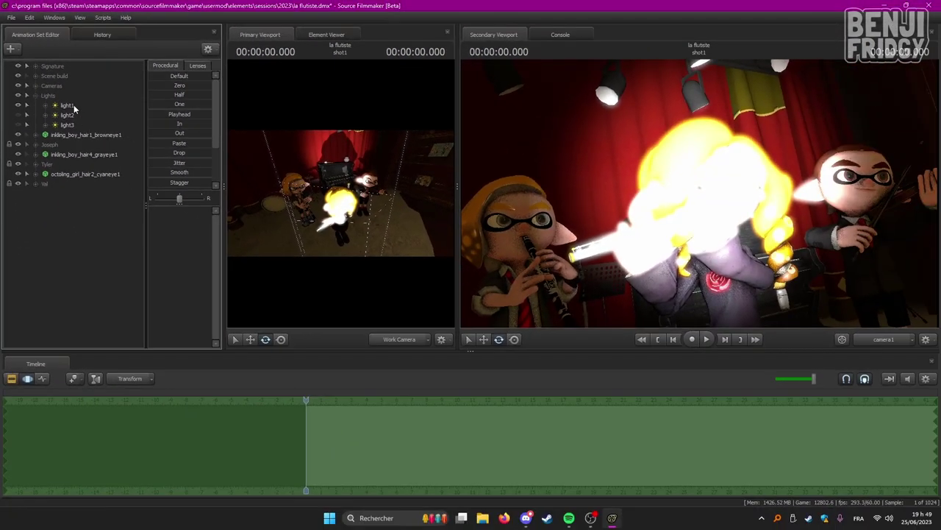
drag(95, 114, 27, 123)
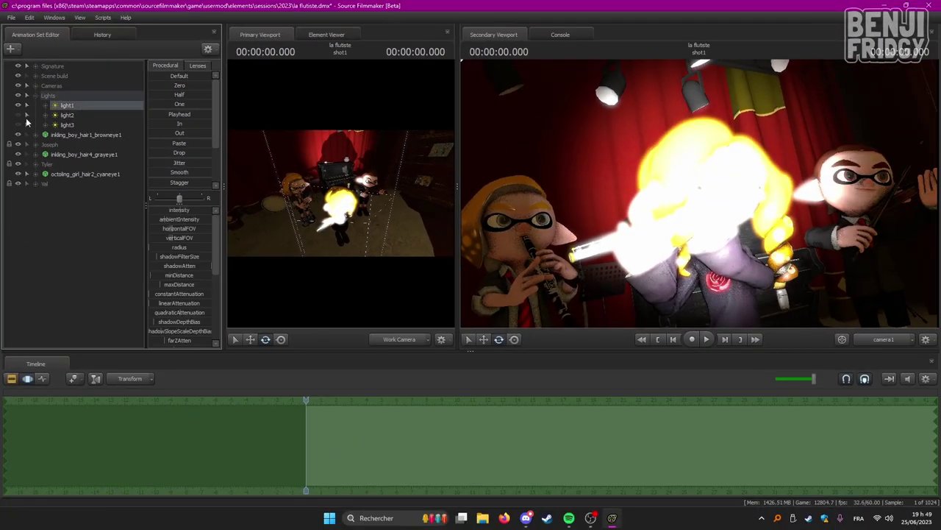
right_click(79, 105)
click(91, 109)
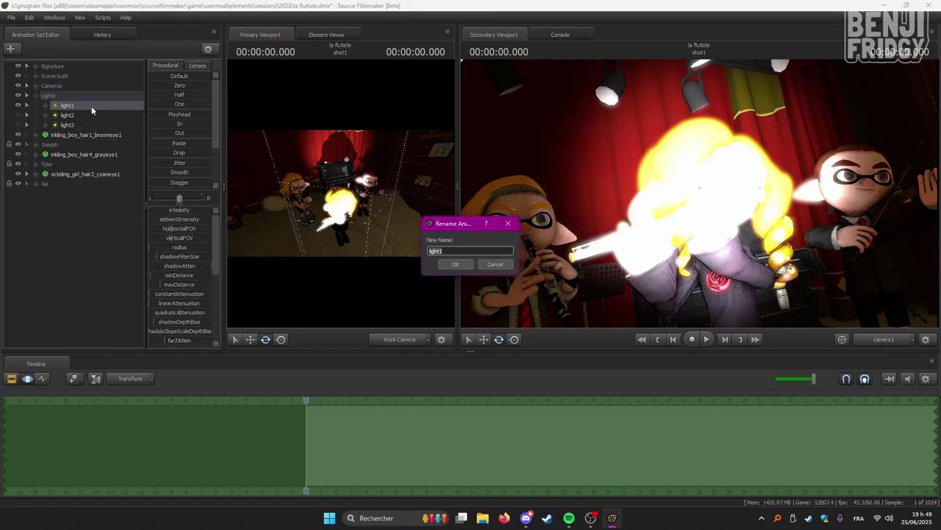
text(Key)
key(Return)
Step: Look through the Key light in the primary viewport and reposition it so it shines on the flute player
drag(91, 114, 346, 204)
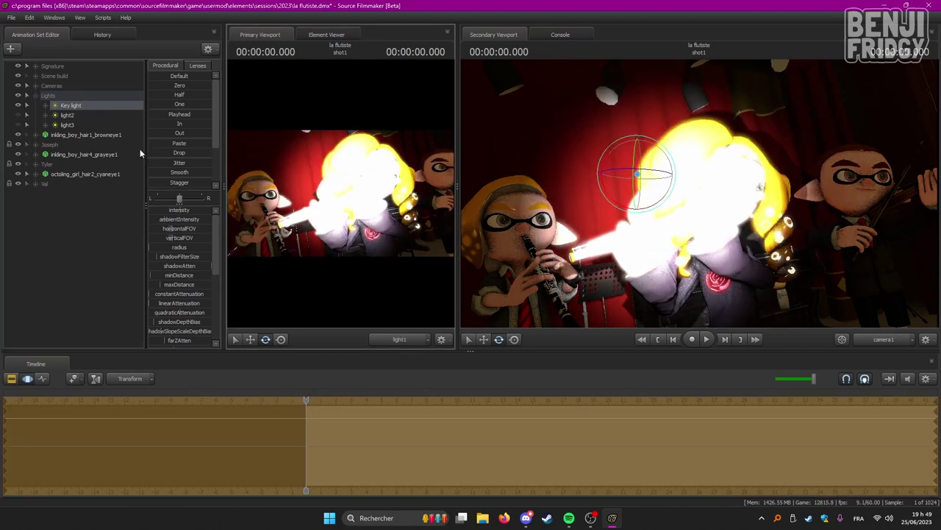
drag(73, 108, 355, 176)
drag(379, 227, 341, 192)
key(s)
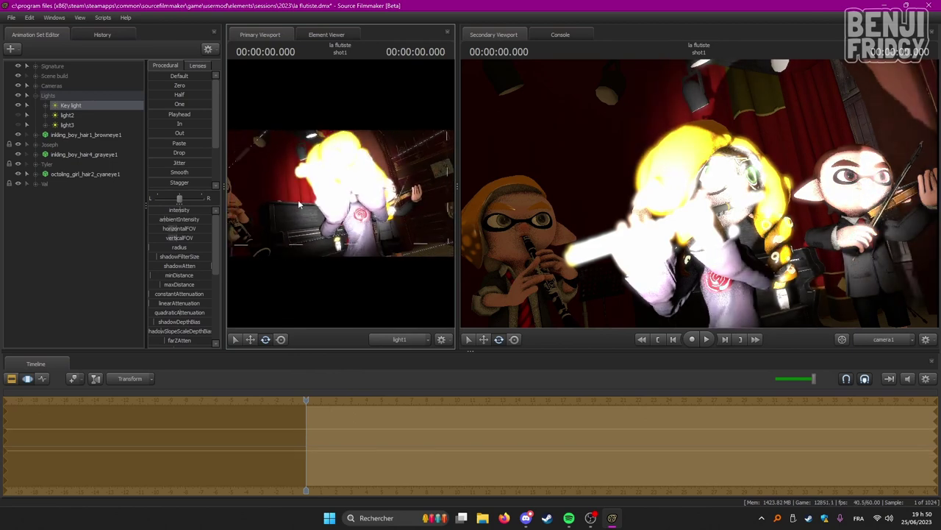
Step: Lower the Key light's intensity in stages, starting with 0.1 and ending at 0.01
click(202, 211)
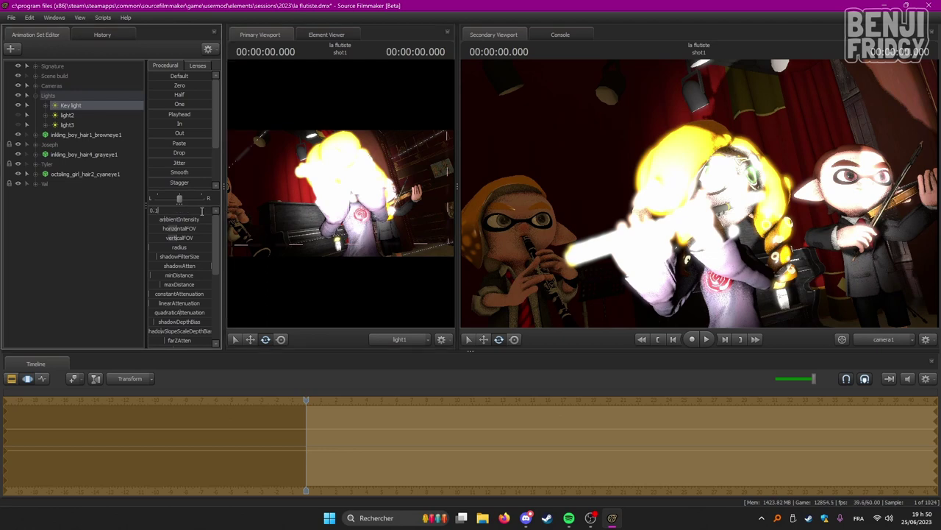
text(0.1)
key(Return)
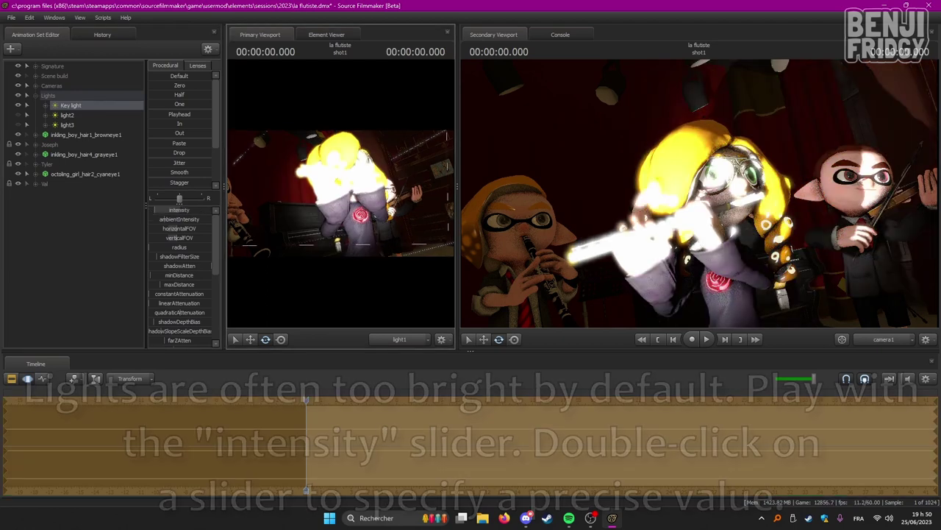
double_click(176, 210)
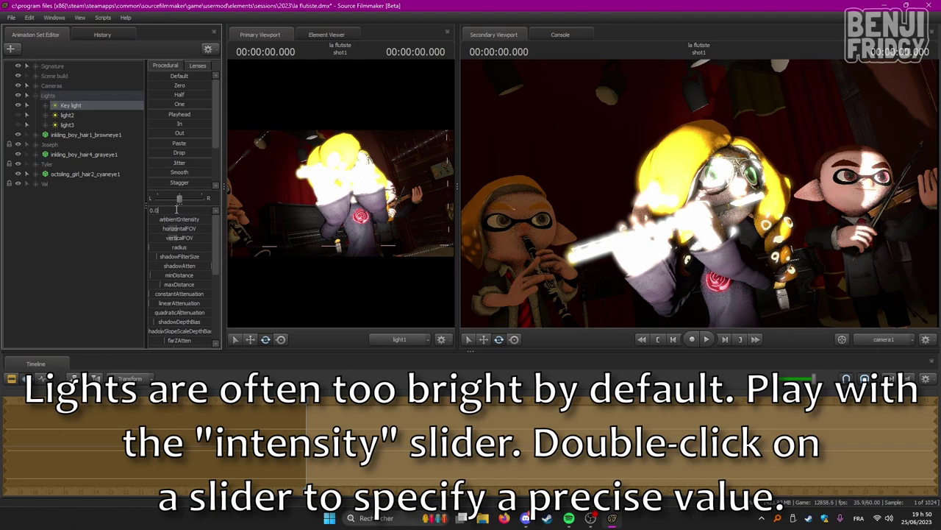
key(Return)
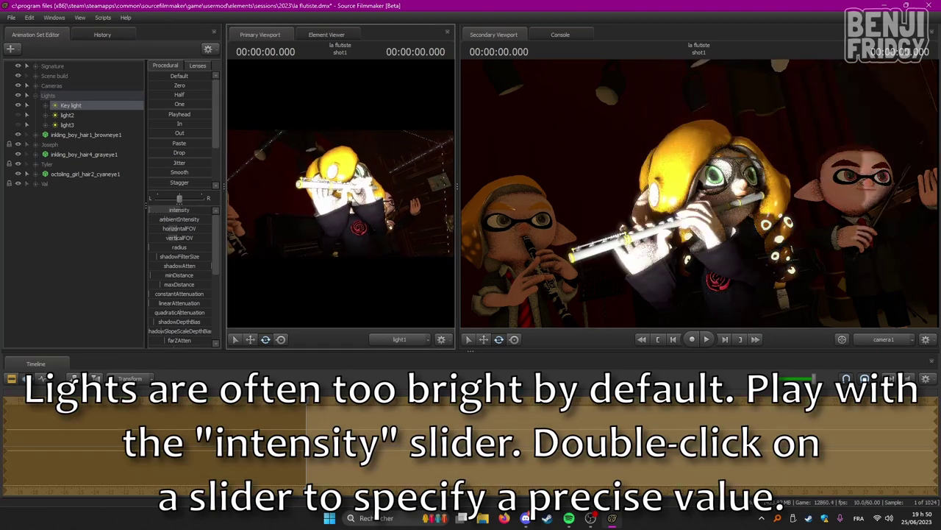
double_click(174, 210)
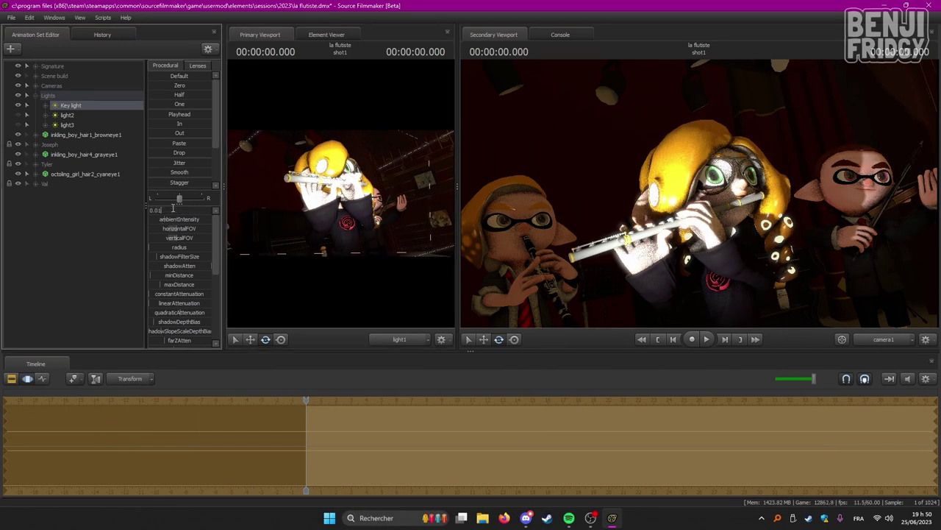
key(Return)
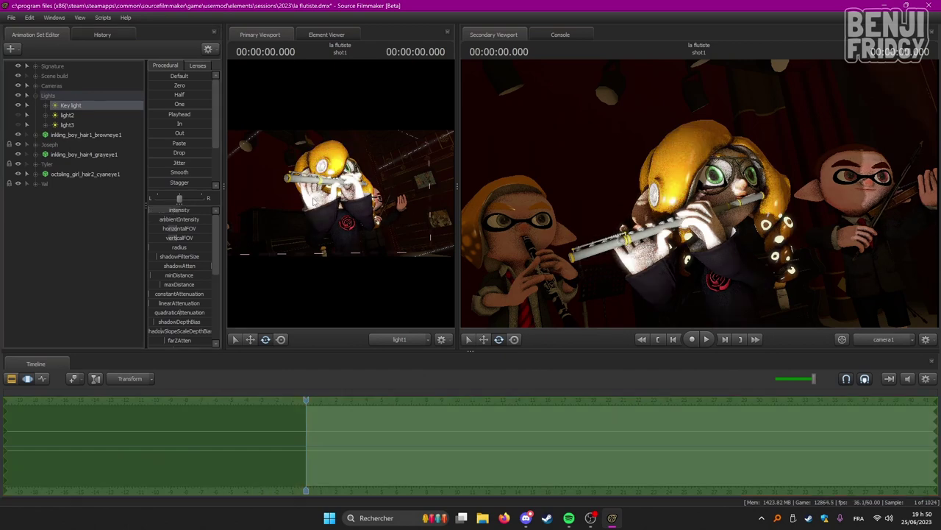
Step: Fine-tune the Key light's aim at the flute player and lower its shadowAtten to the minimum for darker shadows
mouse_move(313, 202)
mouse_down()
mouse_move(325, 188)
mouse_move(309, 193)
mouse_up()
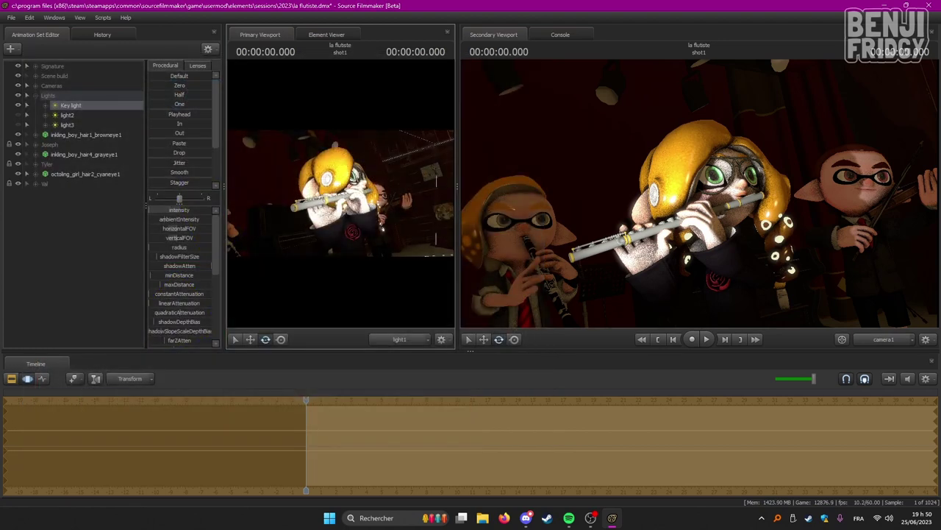
drag(341, 193, 338, 194)
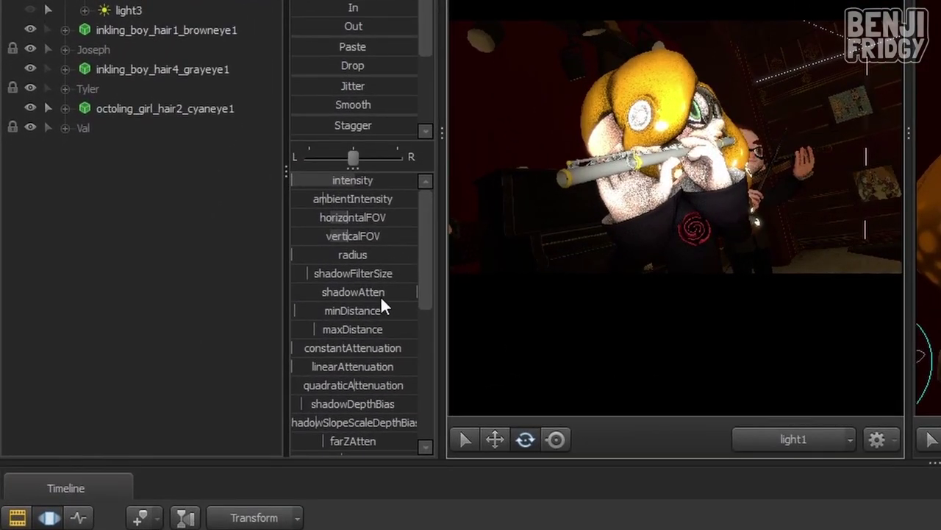
drag(394, 292, 294, 292)
drag(361, 294, 652, 282)
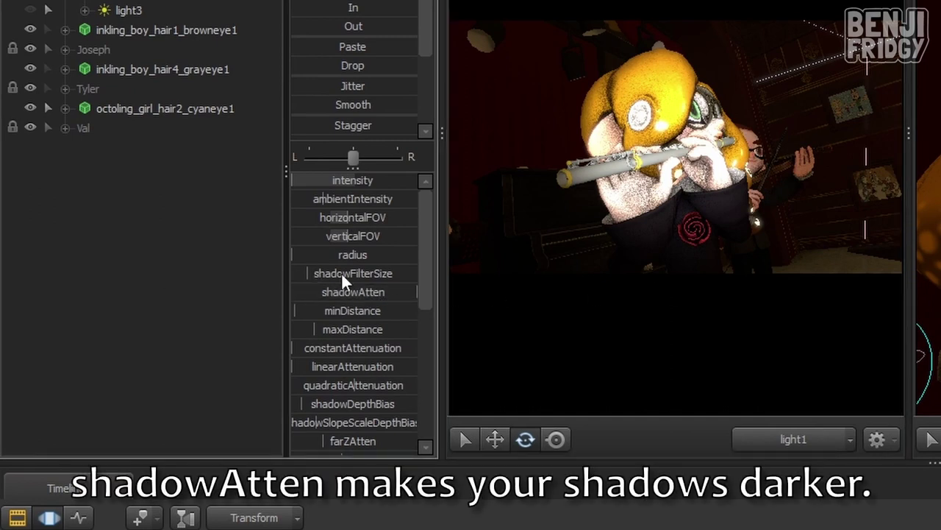
click(402, 294)
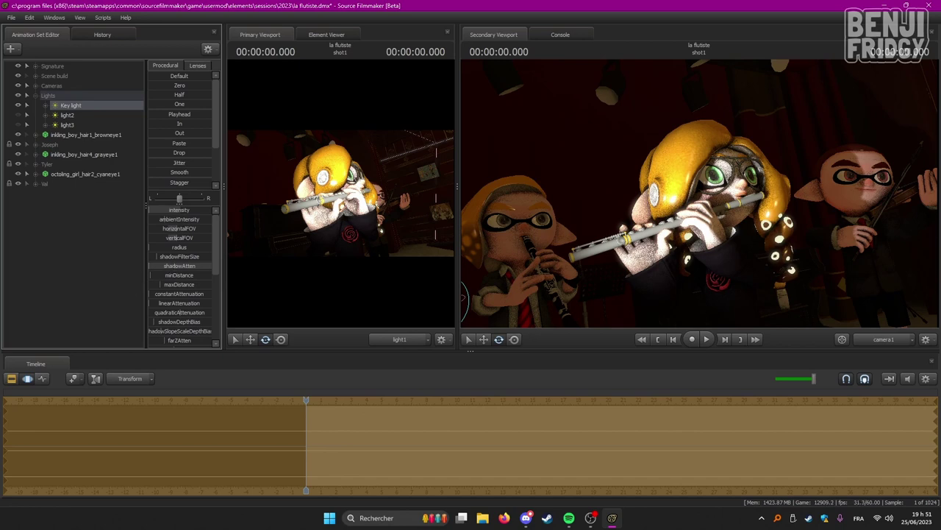
Step: Set the Key light's shadowFilterSize to 0.03, keeping shadowAtten at its minimum
click(181, 255)
text(0.03)
key(Return)
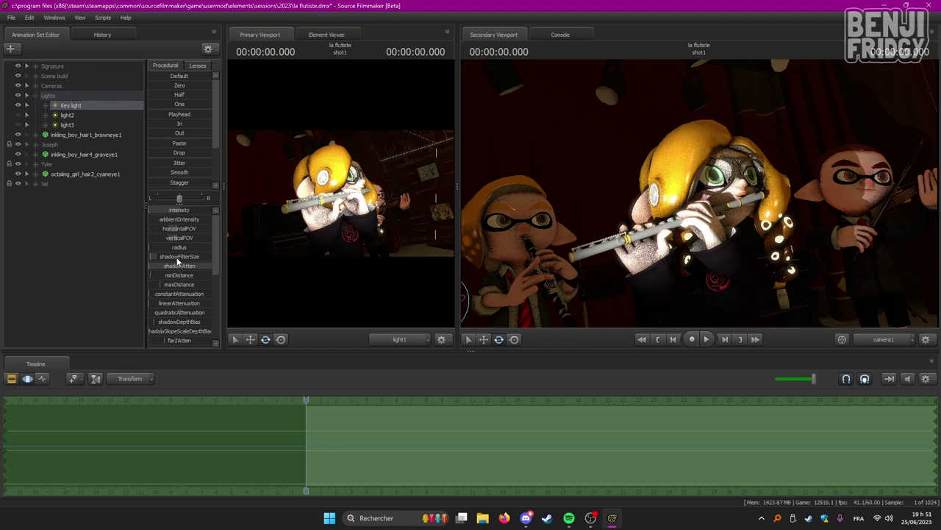
drag(189, 267, 206, 266)
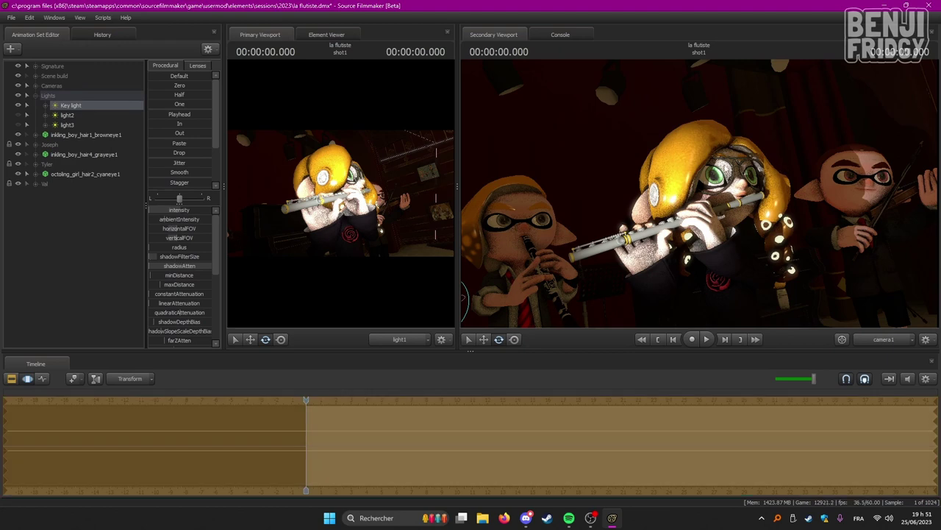
click(173, 257)
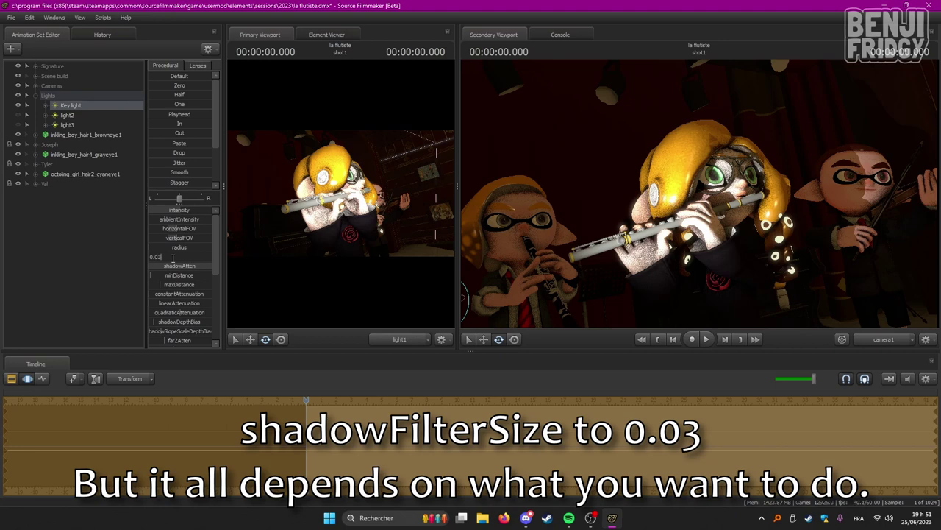
key(Return)
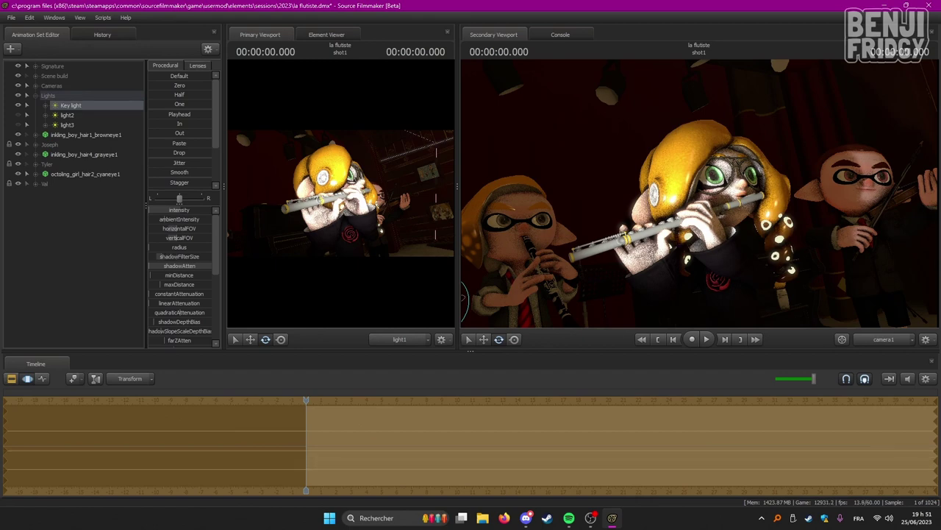
Step: Set the Key light's shadowFilterSize to 0.03
click(188, 256)
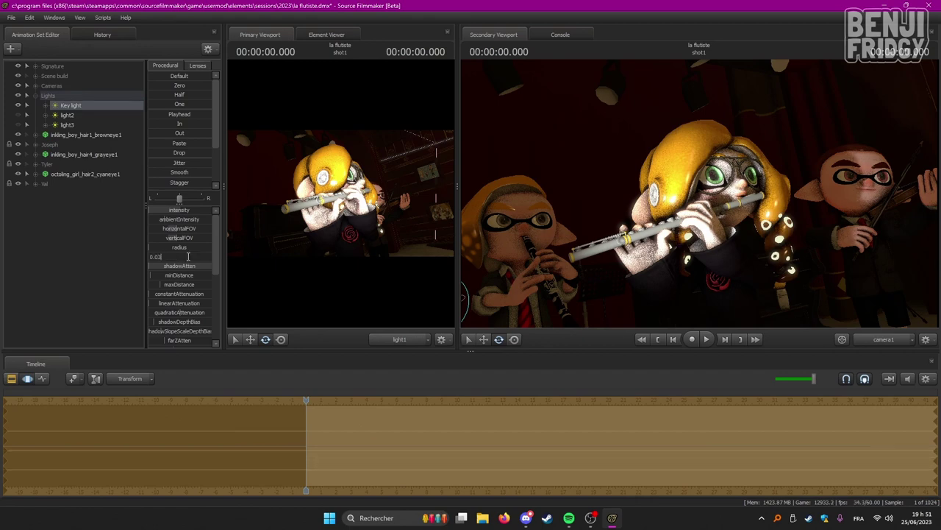
key(Return)
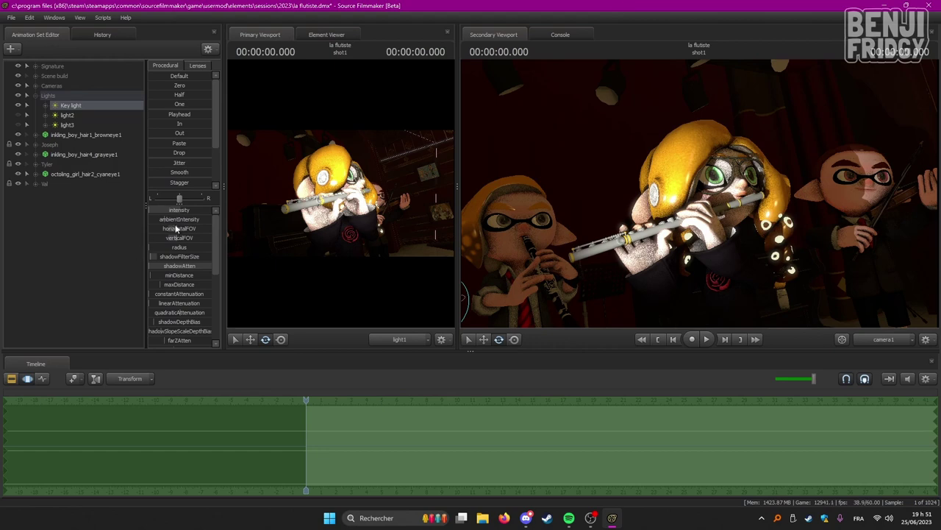
scroll(216, 250, down, 2)
scroll(215, 244, up, 2)
Step: Nudge the Key light's aim at the flute player and raise its farZAtten to the maximum
drag(380, 193, 377, 190)
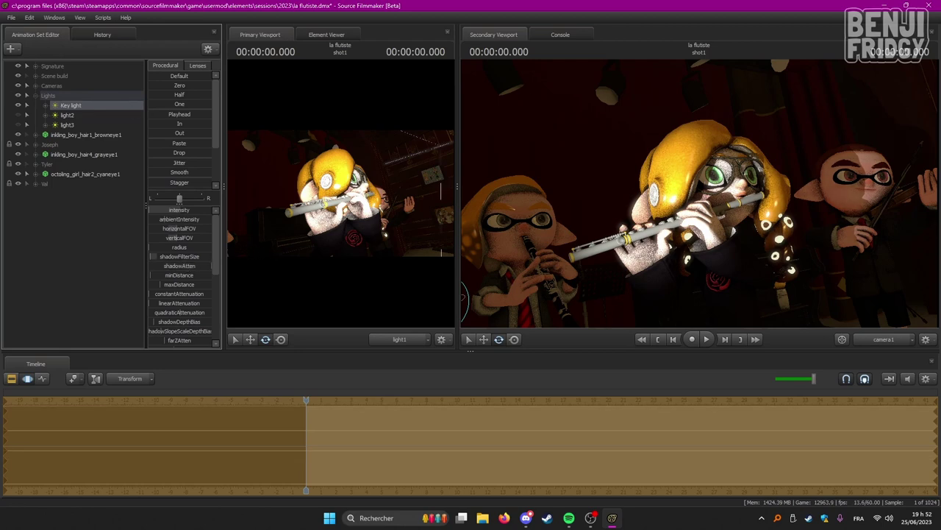
scroll(214, 264, down, 5)
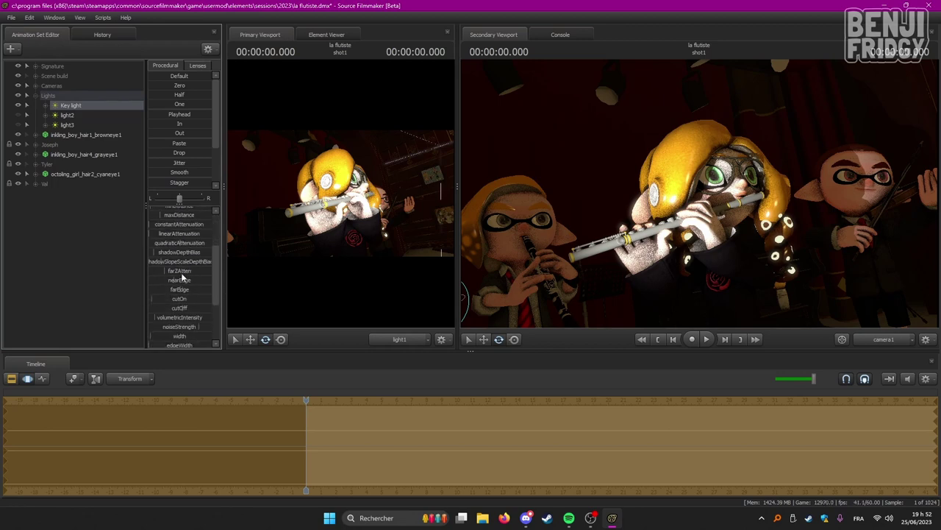
drag(184, 271, 210, 272)
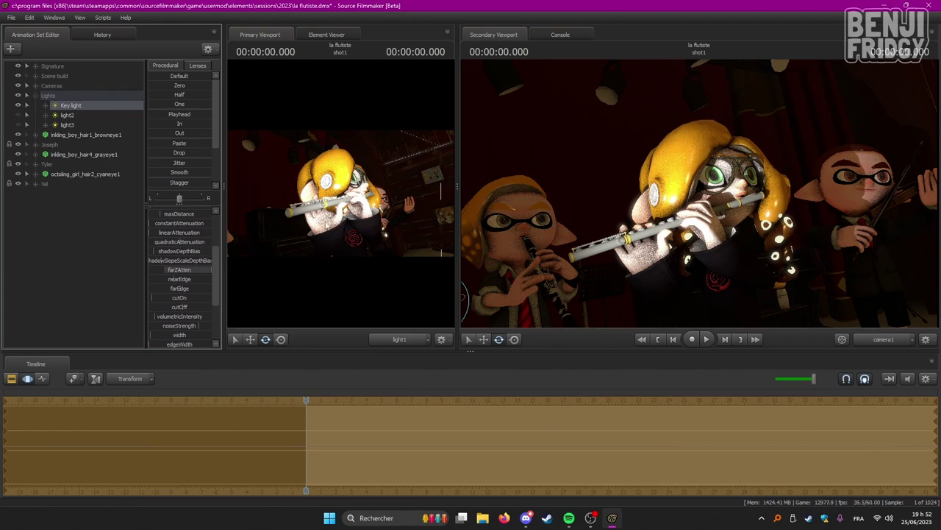
Step: Enable volumetrics on the Key light and raise its volumetricIntensity to the maximum
scroll(206, 268, down, 3)
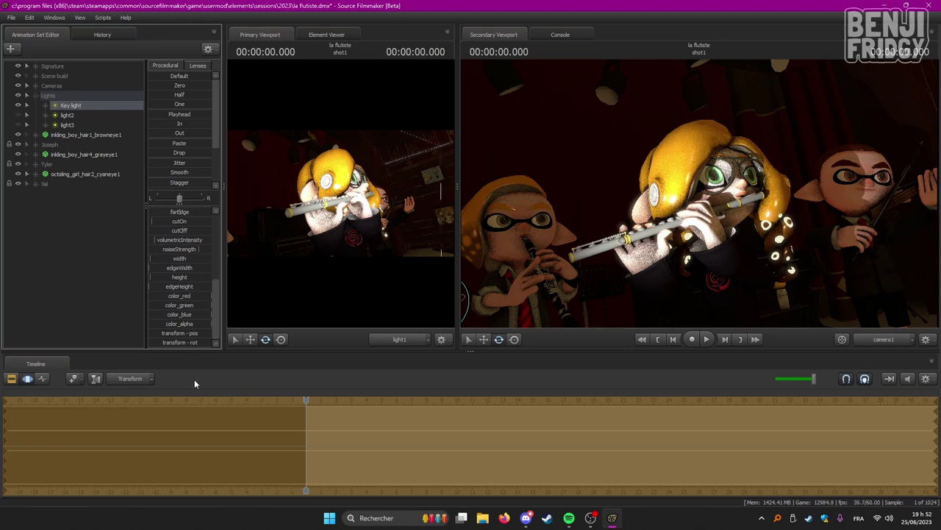
right_click(78, 108)
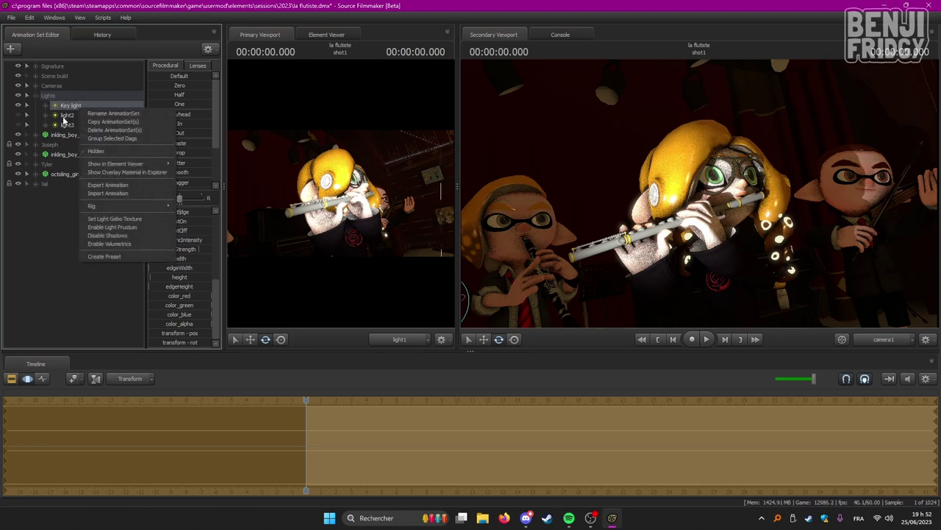
click(125, 245)
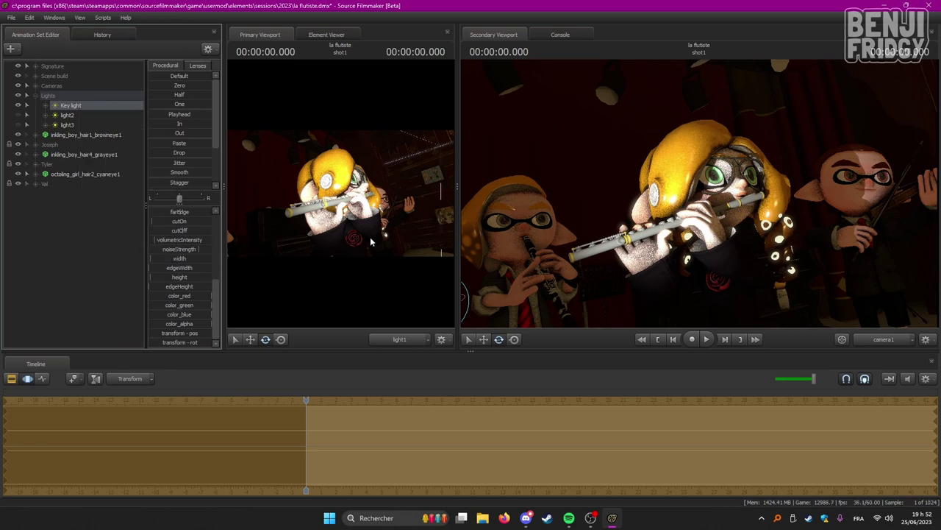
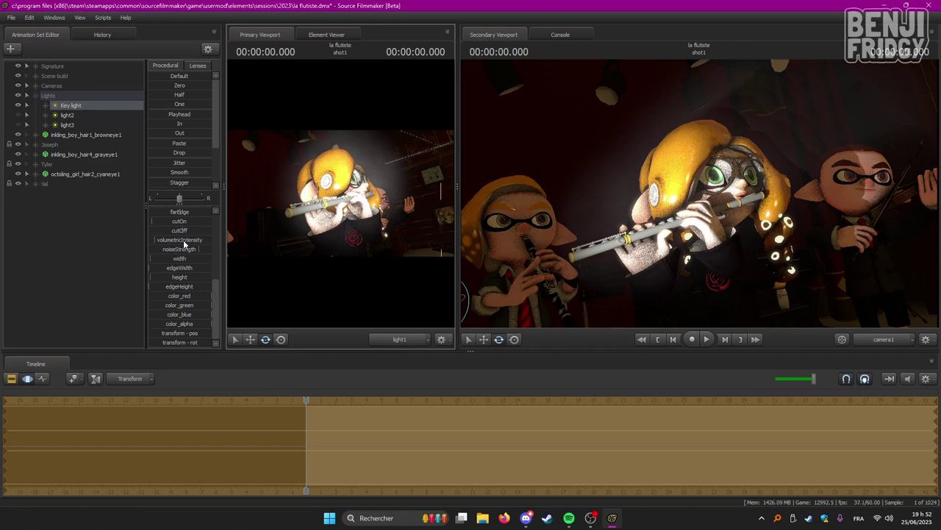
drag(184, 240, 191, 240)
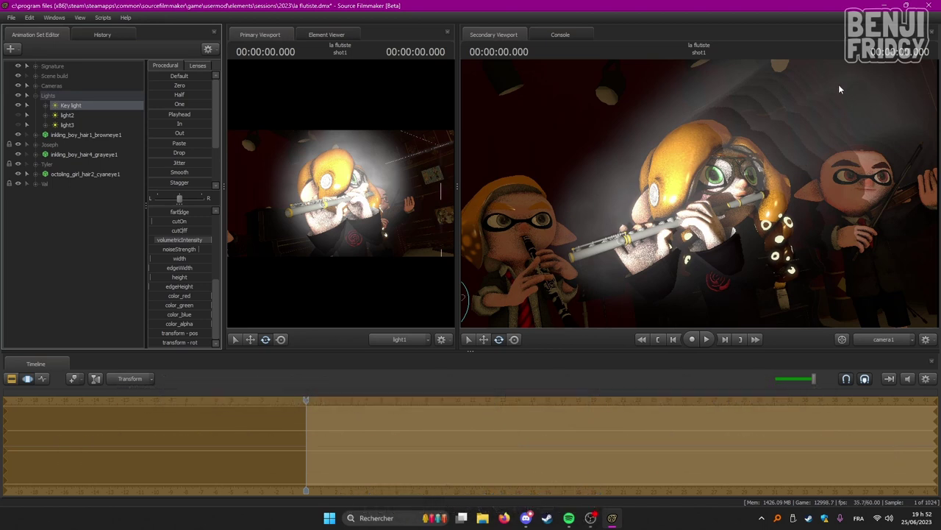
Step: Re-aim the Key light at the flute player while cutting its volumetricIntensity to about a third and slightly lowering noiseStrength
mouse_move(371, 226)
mouse_down()
mouse_move(382, 234)
mouse_move(374, 238)
mouse_up()
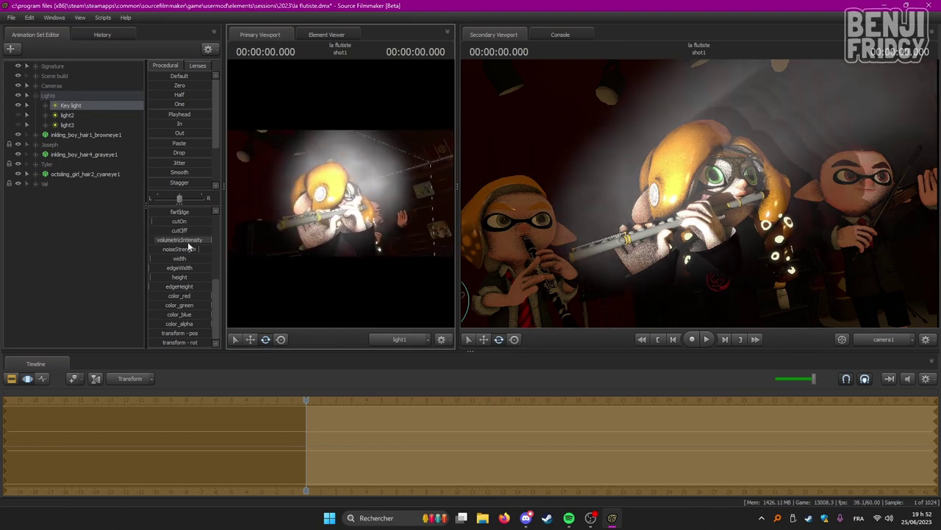
drag(189, 242, 168, 240)
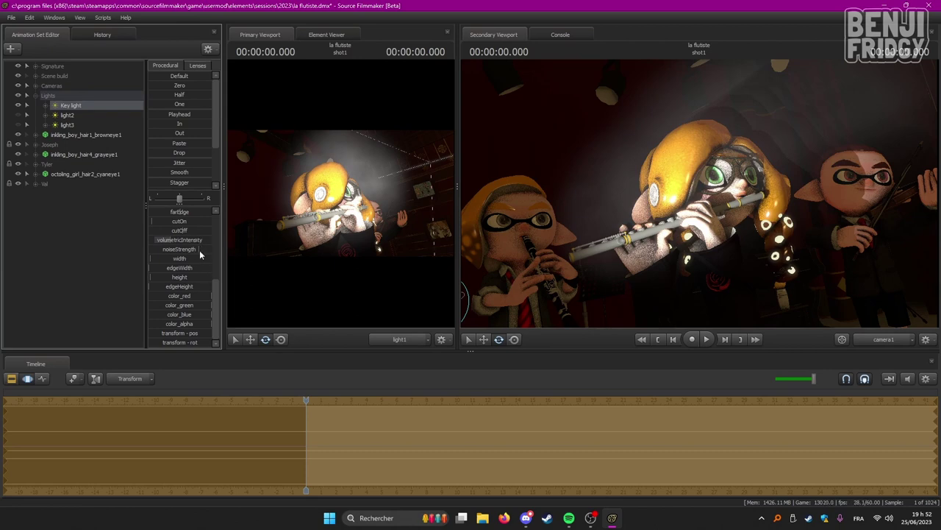
mouse_move(200, 250)
mouse_down()
mouse_move(163, 250)
mouse_move(211, 250)
mouse_move(197, 250)
mouse_up()
drag(340, 199, 328, 195)
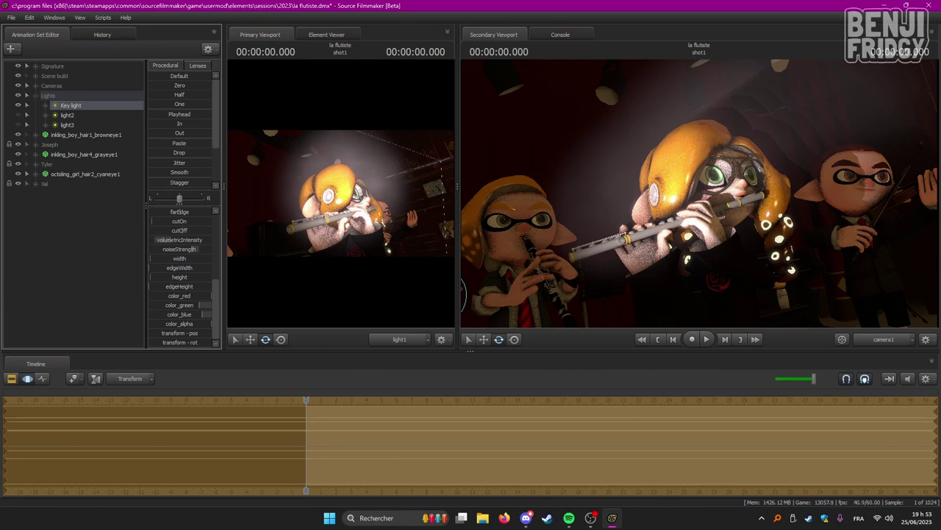
Step: Lower the Key light's color_green and color_blue slightly for a warmer tint and adjust its aim at the flute player
drag(199, 304, 195, 304)
drag(202, 314, 196, 312)
drag(369, 213, 363, 219)
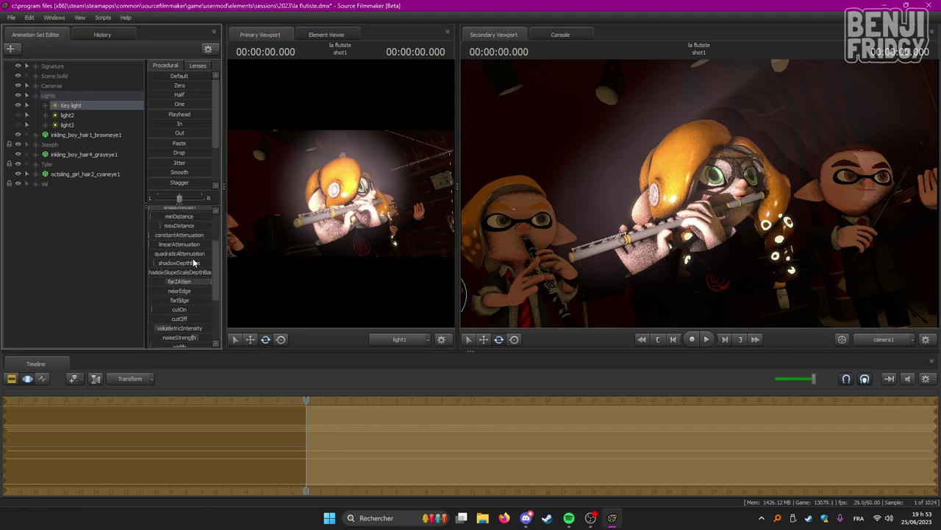
Step: Make light2 visible in the scene and set its intensity to 0.05
scroll(193, 305, up, 2)
scroll(196, 295, up, 3)
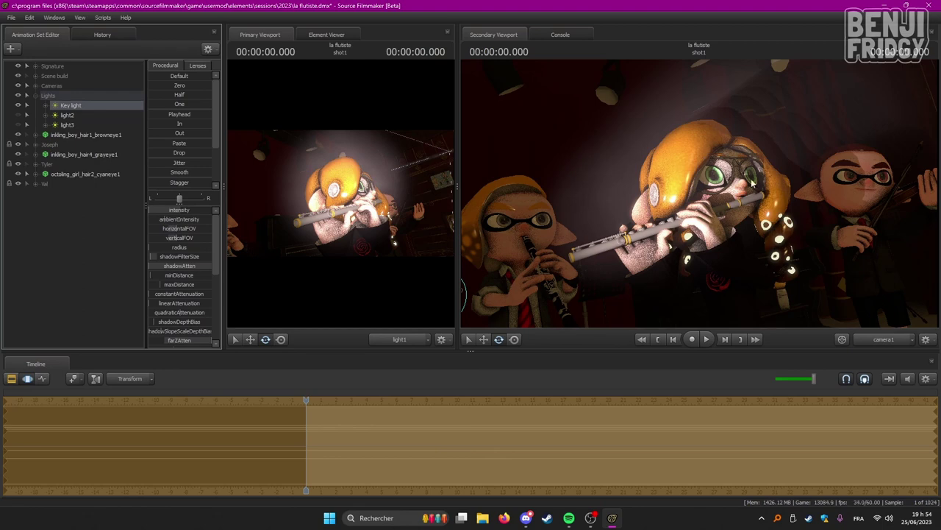
click(68, 115)
click(18, 114)
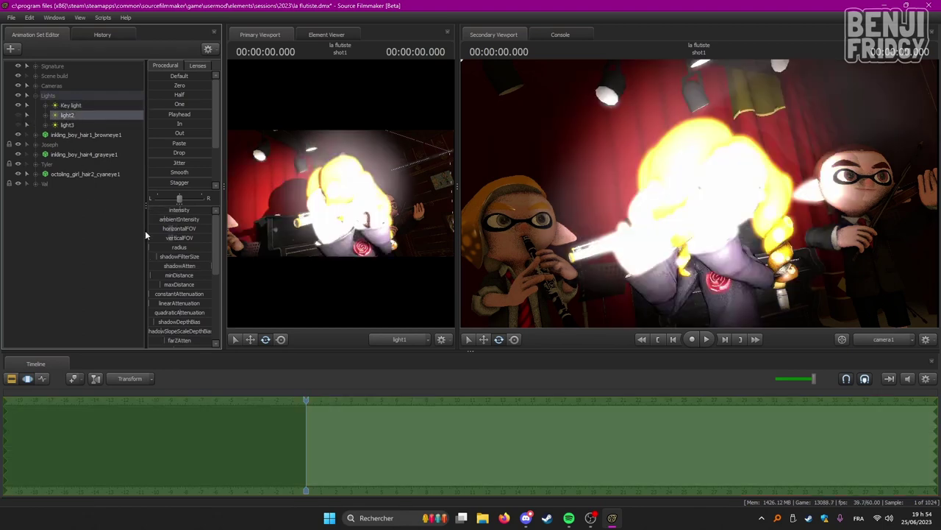
text(0.05)
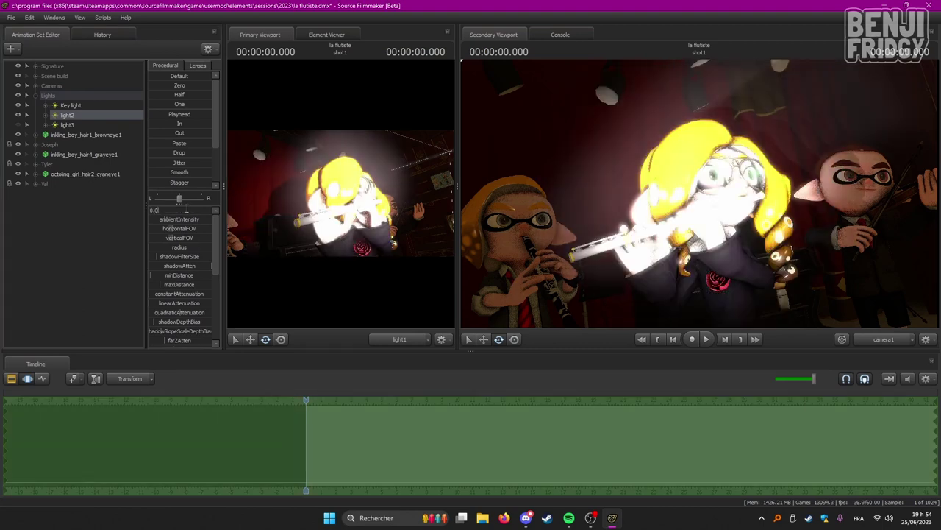
key(Return)
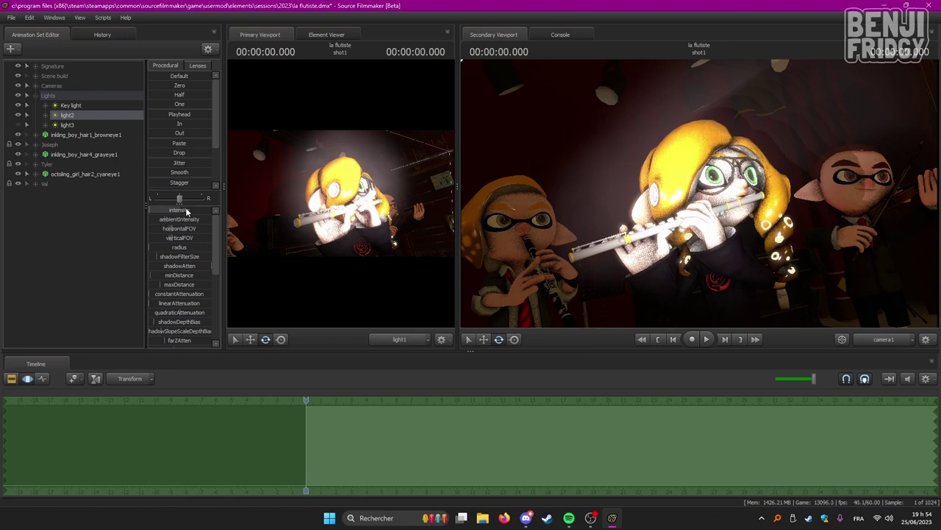
Step: Rename light2 as Fill light
right_click(82, 117)
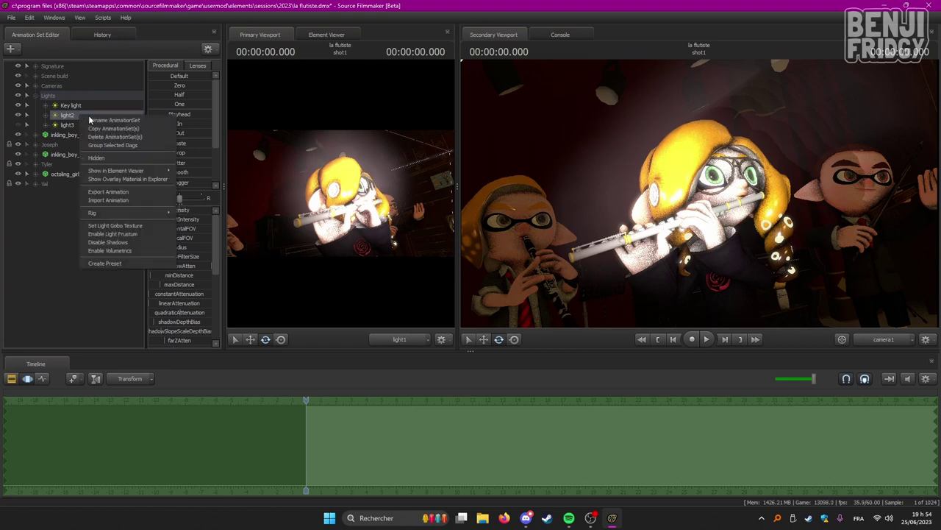
click(94, 116)
text(Fill light)
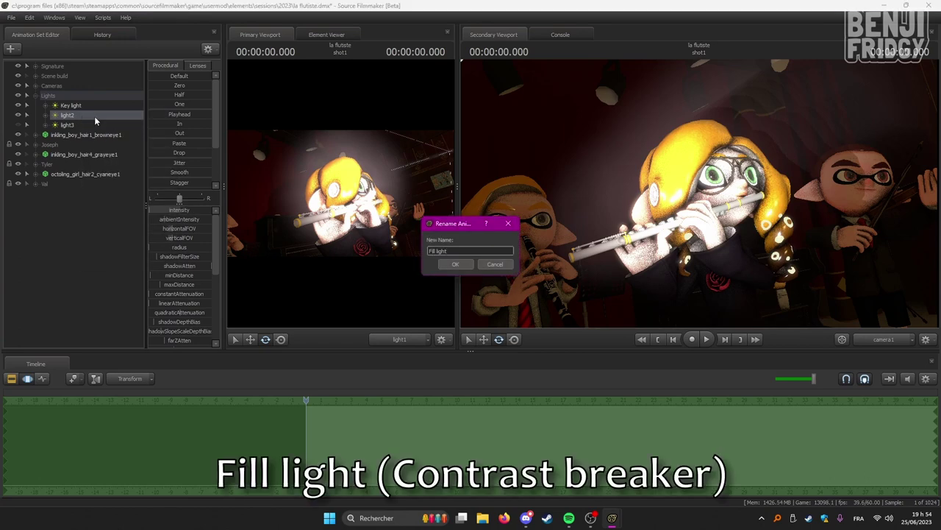
key(Return)
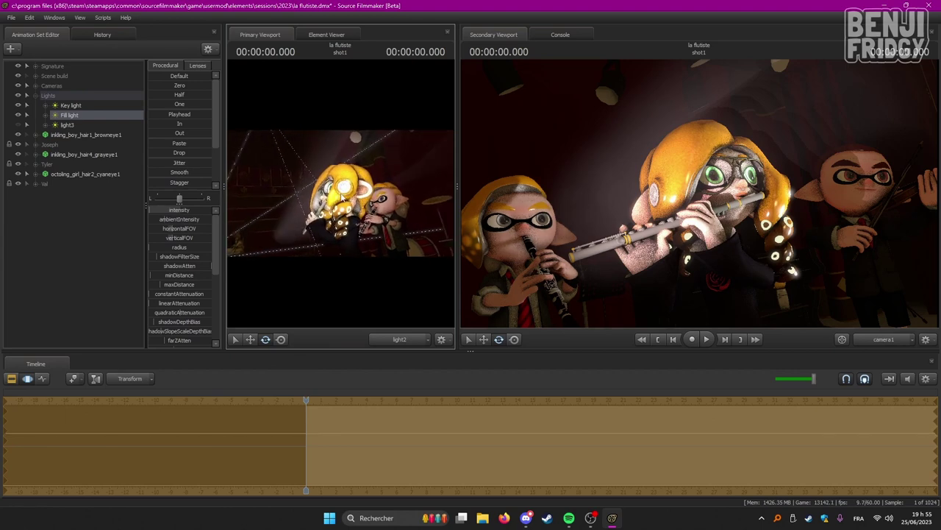
Step: Reduce the Fill light's intensity and slightly lower its color_green and color_blue to match the Key light's warm tint
click(185, 211)
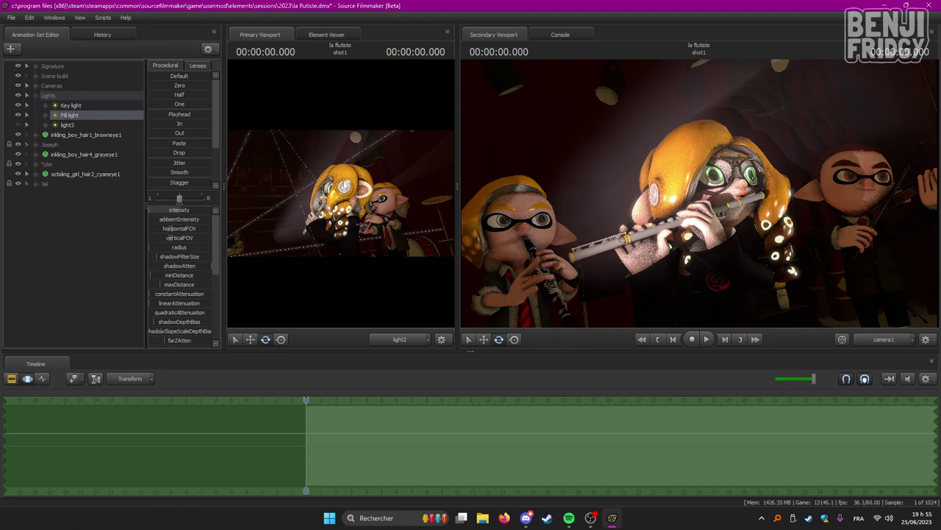
key(Return)
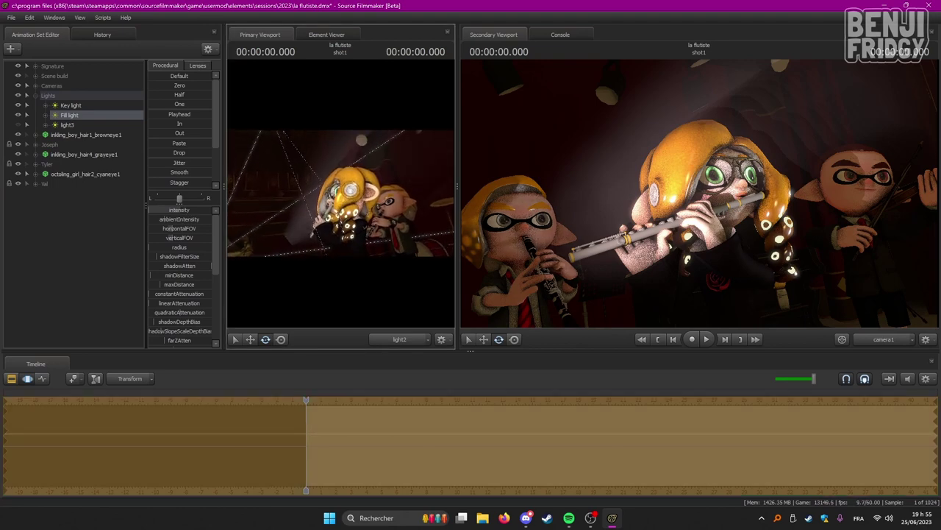
click(97, 107)
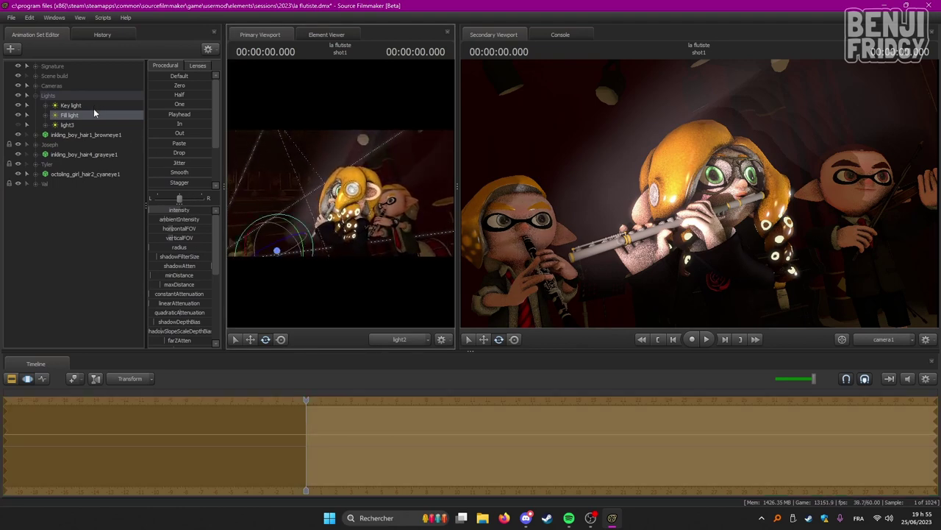
scroll(189, 272, down, 5)
click(87, 115)
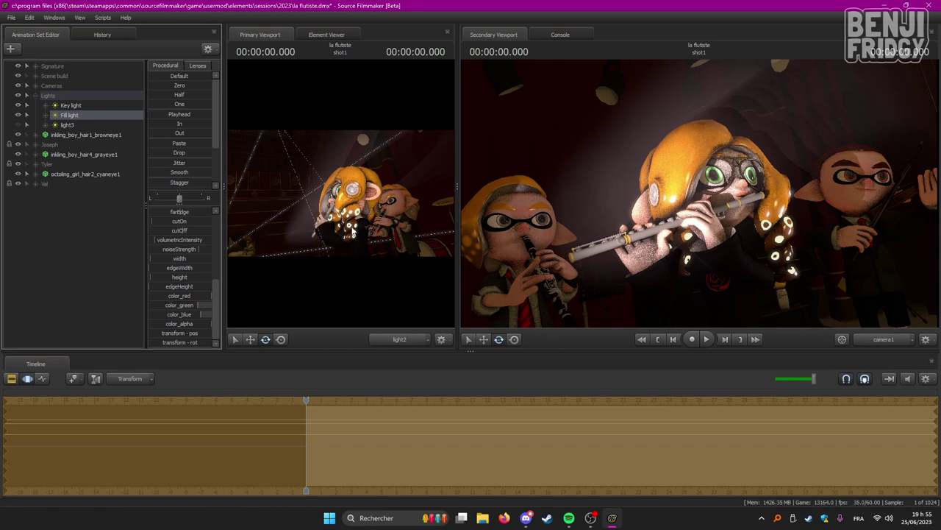
Step: Try moving the Fill light away from the flute player to positions close to the violinist
key(w)
drag(353, 231, 383, 231)
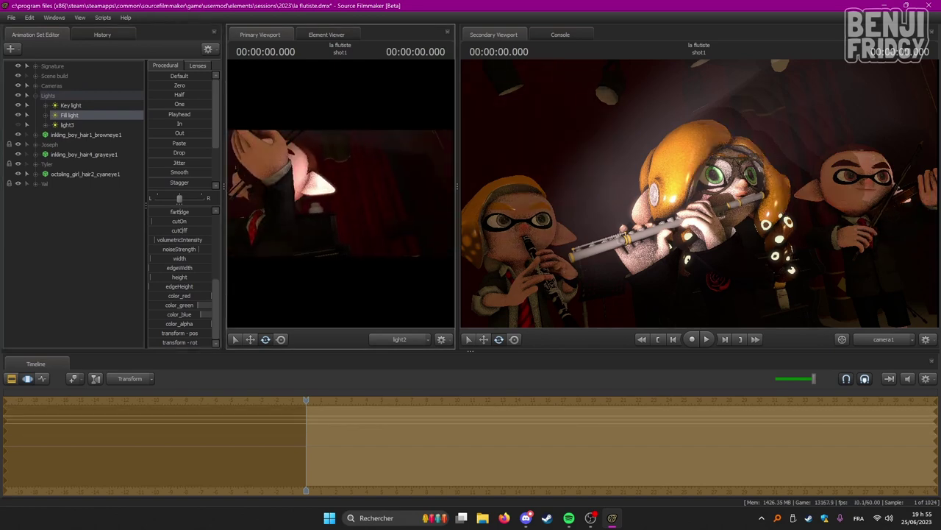
key(d)
drag(382, 231, 319, 190)
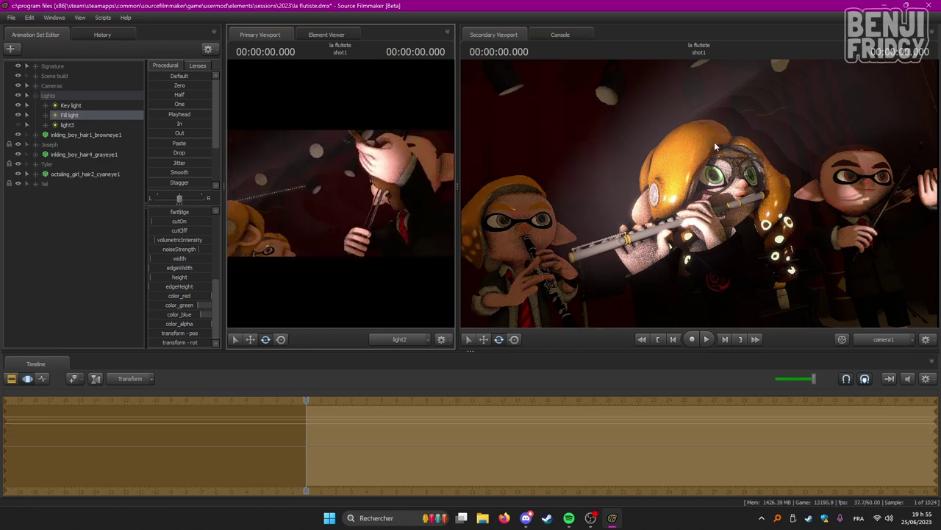
Step: Bring the Fill light back to face the flute player and the clarinetist, and refine its aim
drag(379, 202, 374, 197)
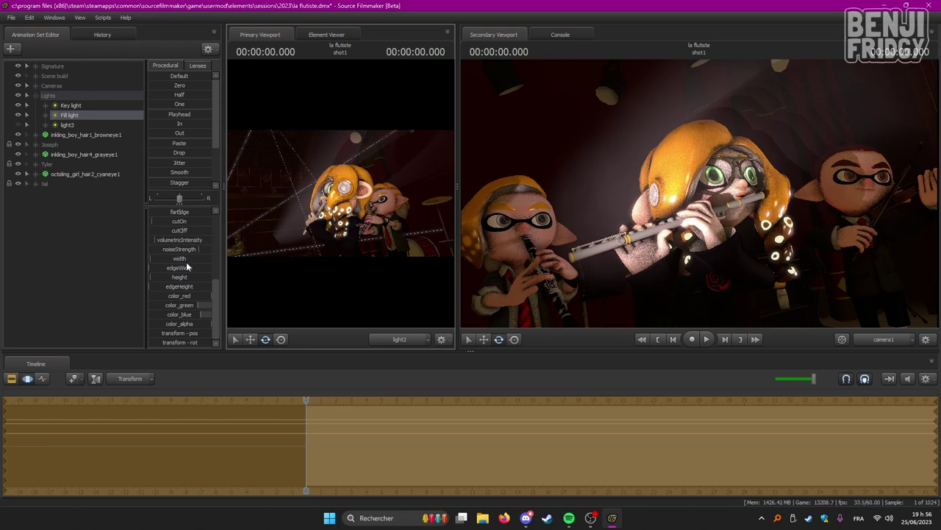
scroll(193, 263, up, 5)
drag(378, 220, 381, 230)
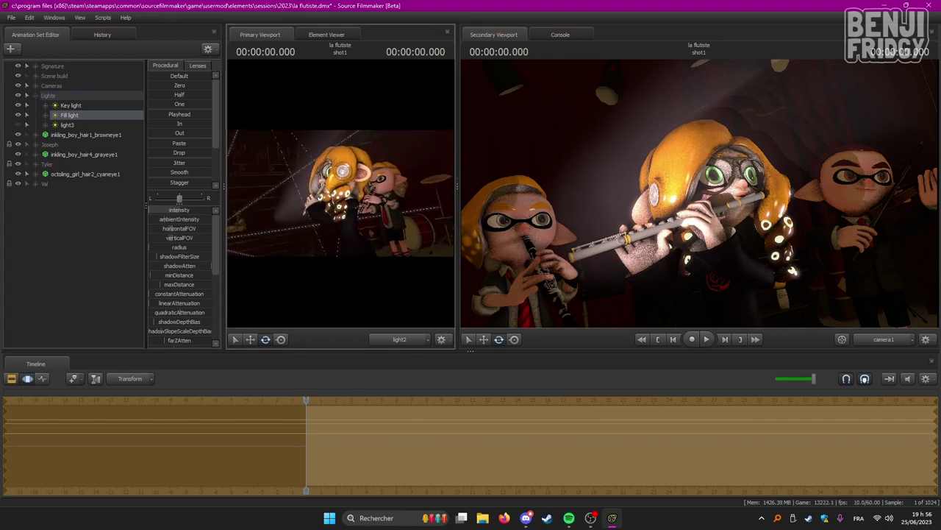
Step: Set the Fill light's intensity to 0.005
double_click(175, 211)
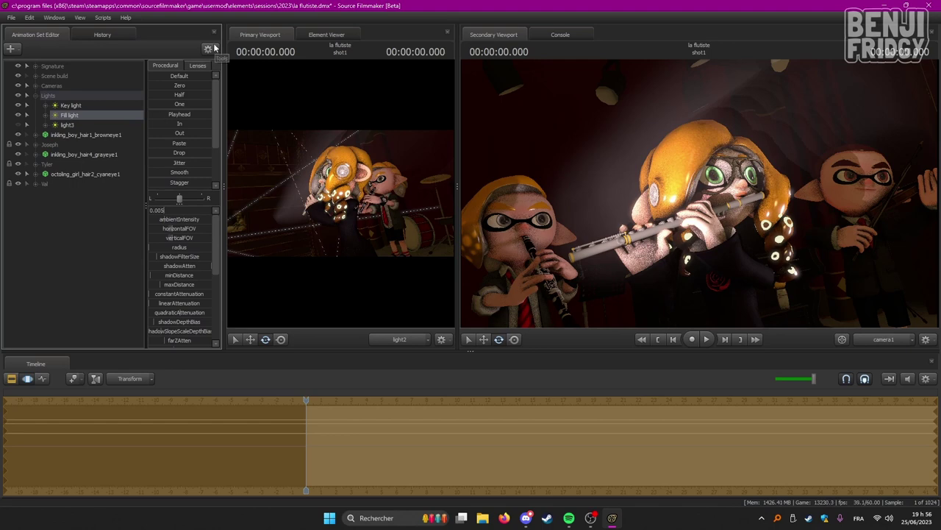
key(ctrl+z)
double_click(199, 212)
key(Return)
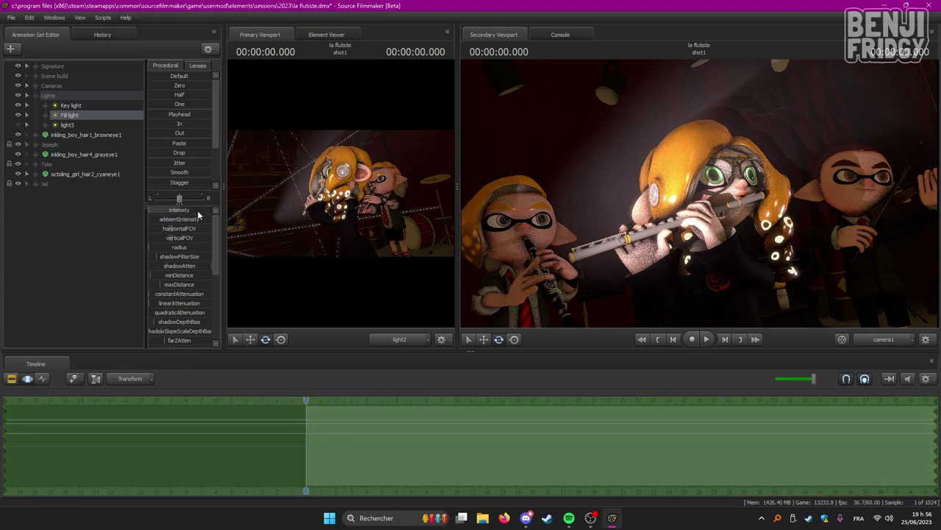
Step: Fine-tune the Fill light's position and aim so it shines on the flute player's face
drag(308, 210, 309, 200)
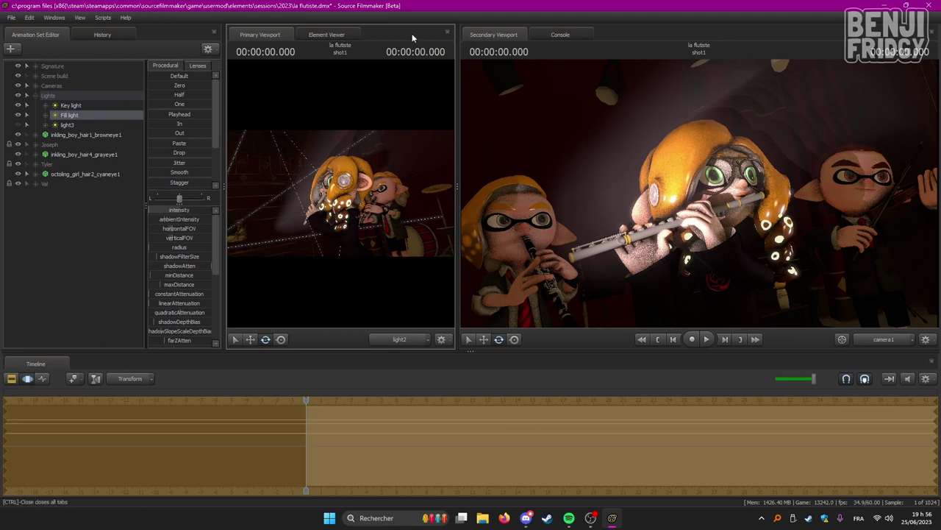
drag(375, 207, 384, 187)
click(76, 119)
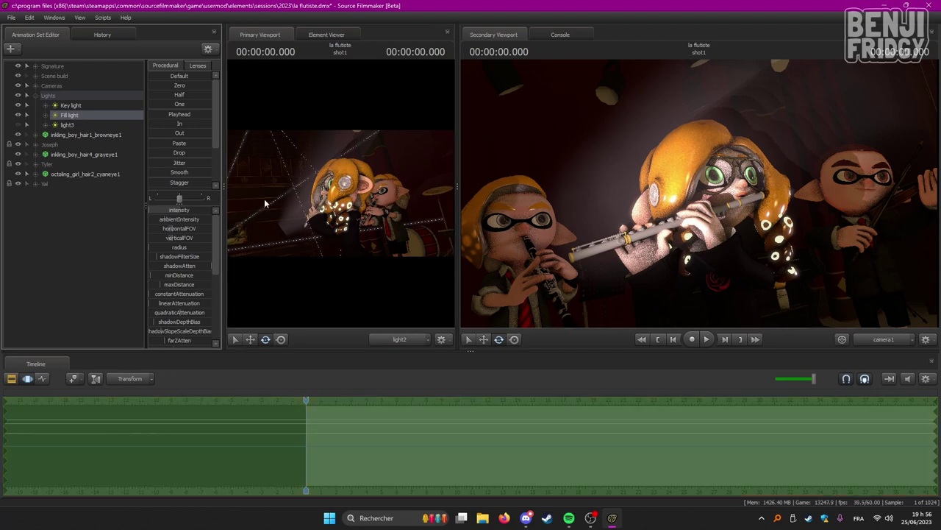
Step: Enable volumetrics on the Fill light and refine its position facing the flute player and the clarinetist
click(77, 106)
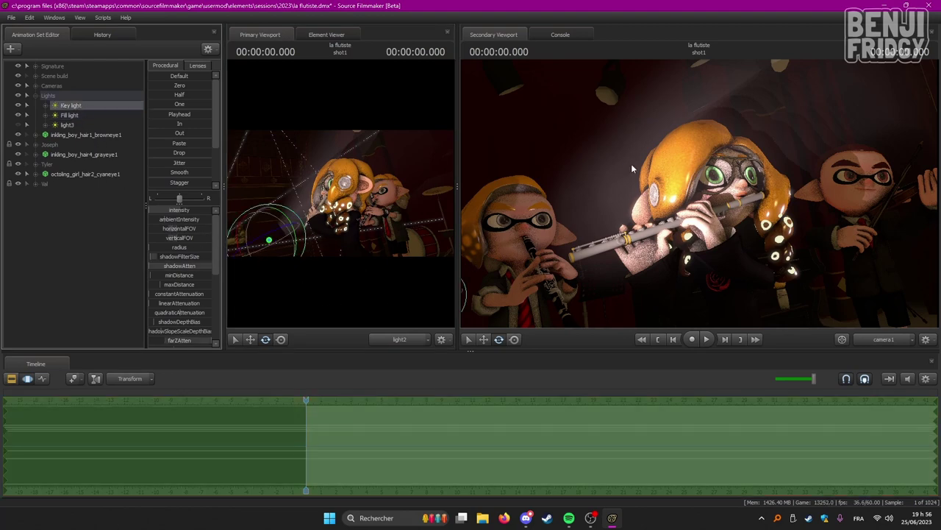
click(82, 117)
right_click(83, 117)
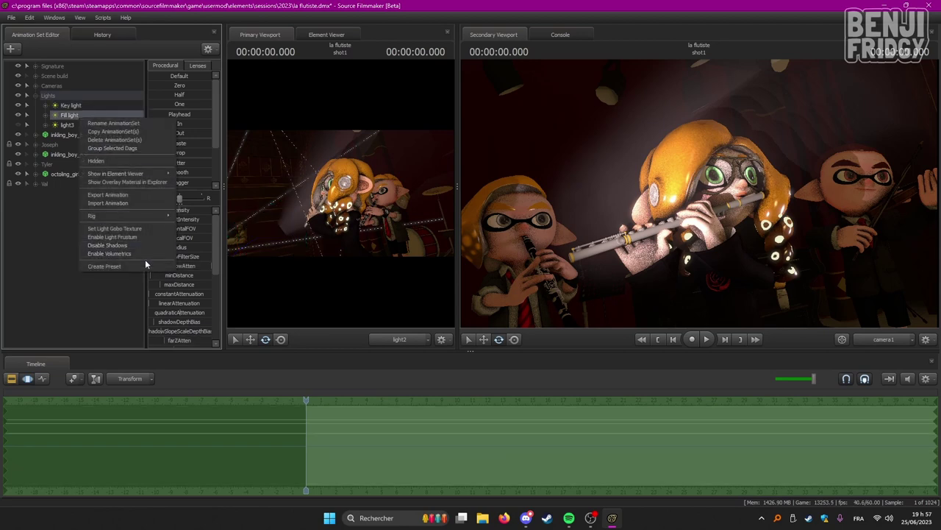
click(138, 254)
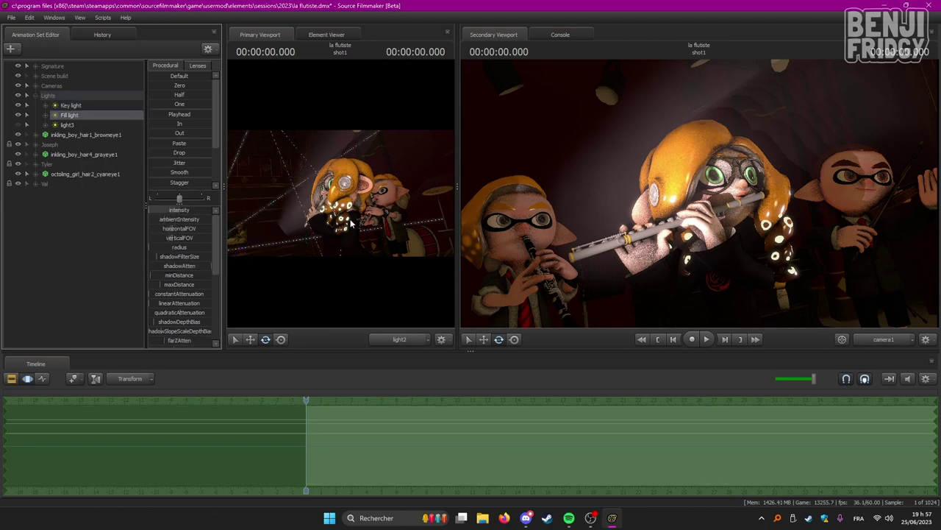
drag(238, 238, 238, 238)
drag(370, 196, 334, 197)
Step: Adjust the Fill light's shadow settings and raise its volumetric intensity
click(192, 256)
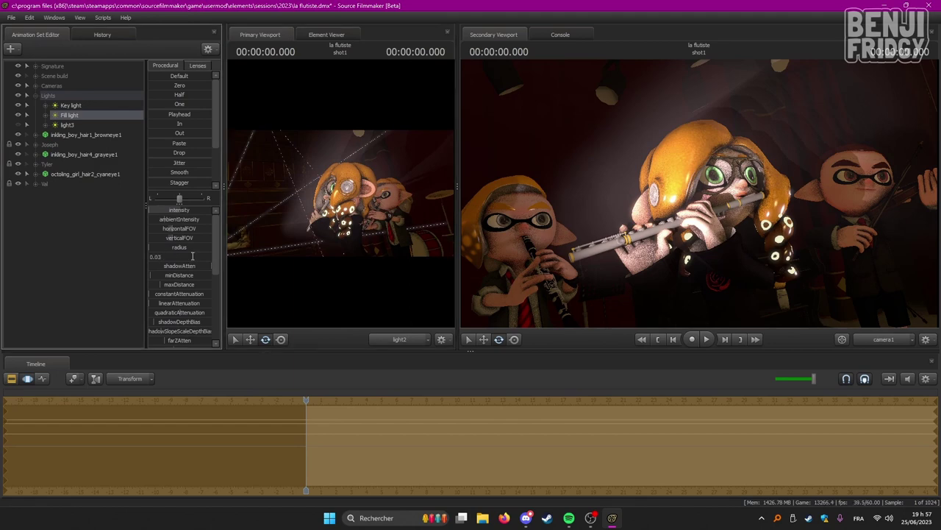
key(Return)
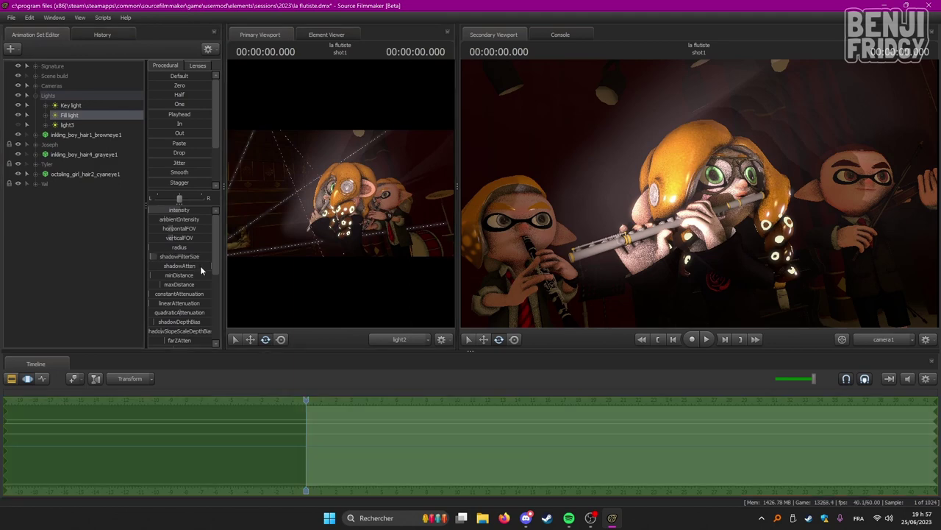
click(201, 267)
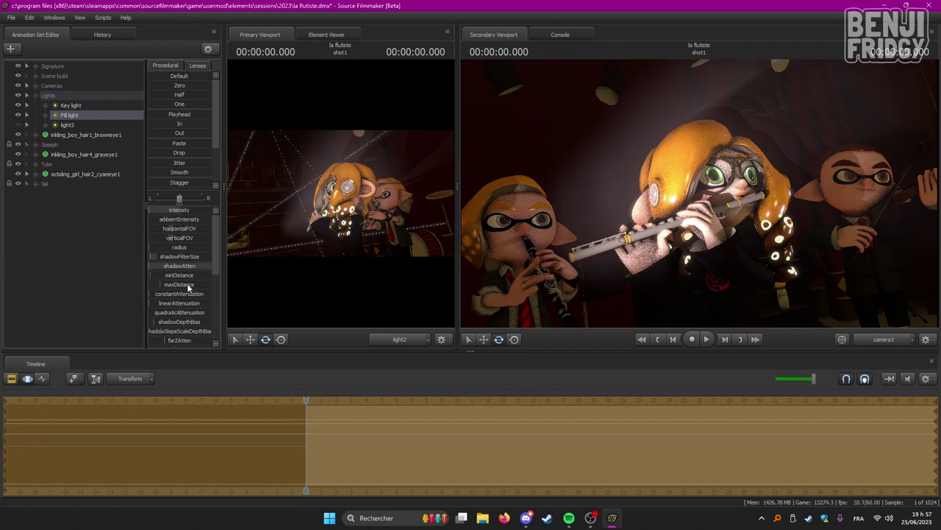
scroll(187, 283, down, 5)
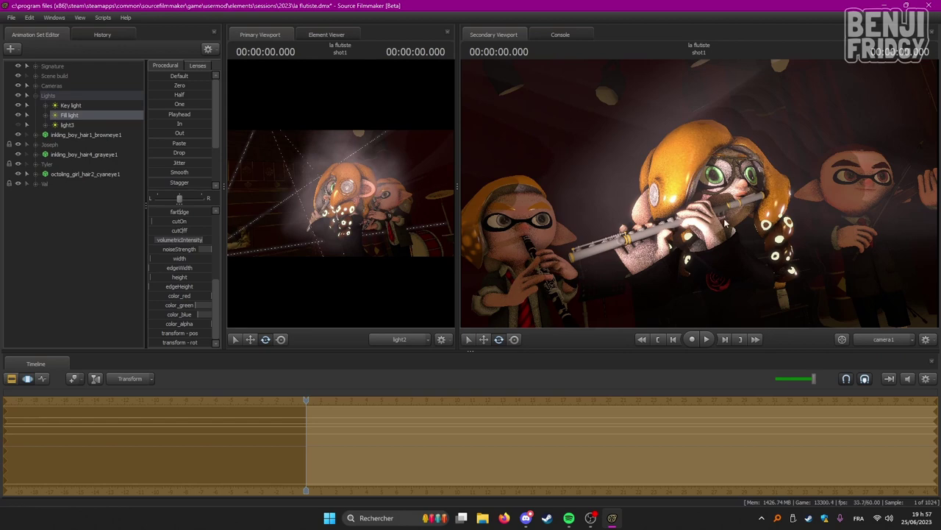
Step: Reposition the Key light so it shines on the flute player from the front, with its shadows enabled
click(71, 105)
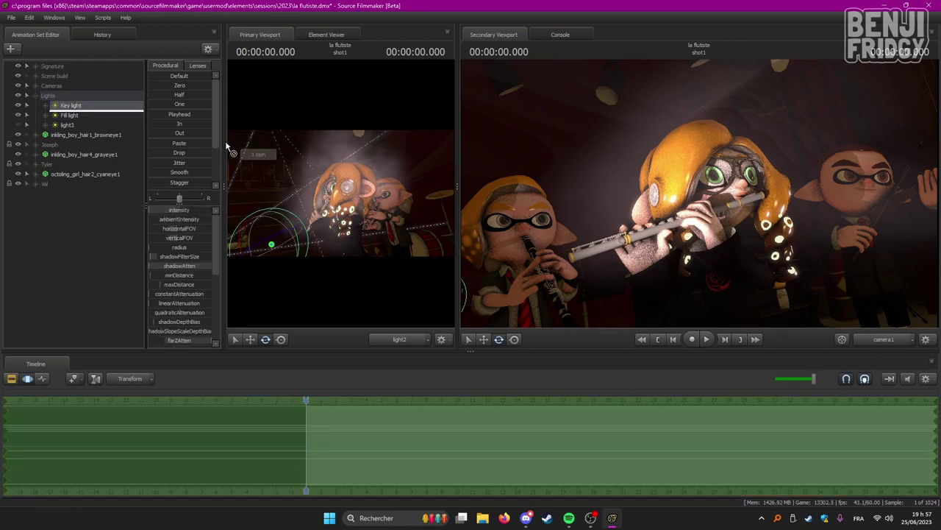
drag(372, 229, 399, 250)
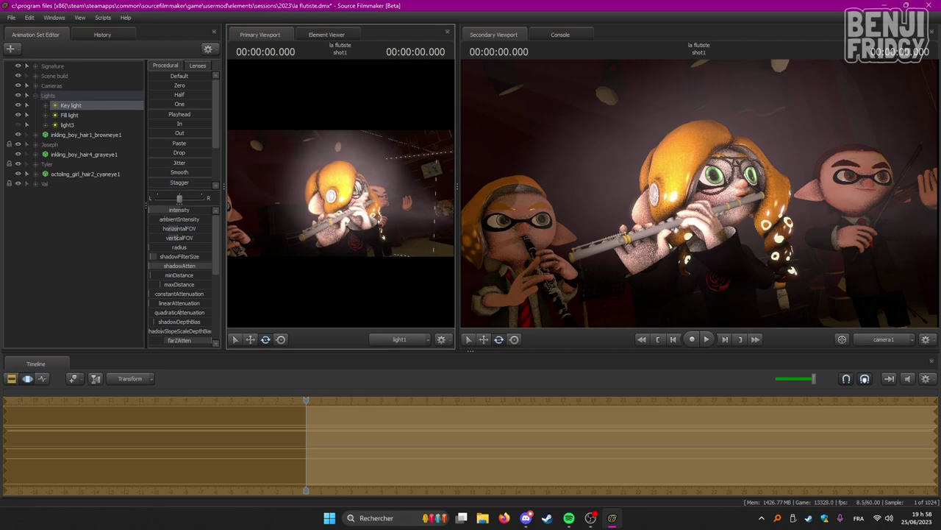
right_click(92, 104)
click(145, 229)
drag(359, 189, 346, 195)
key(d)
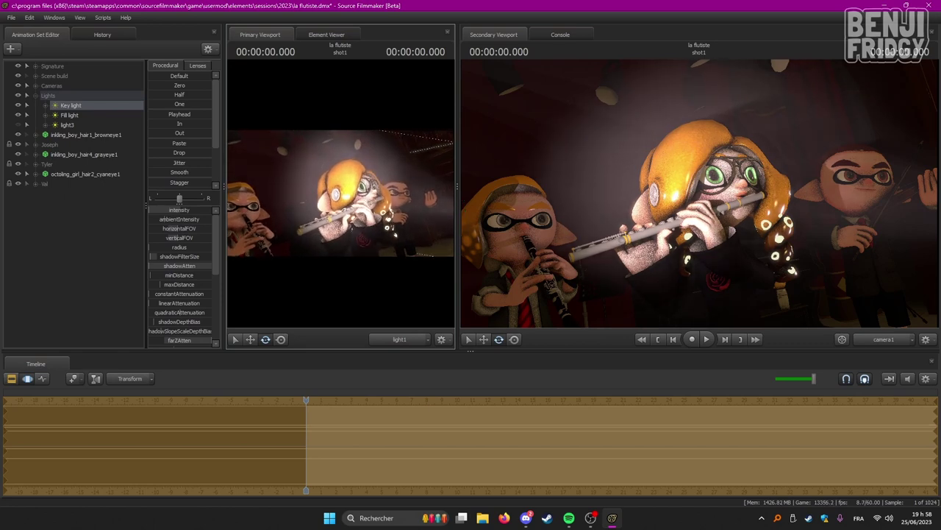
Step: View the scene from the Fill light in the primary viewport and save the session
right_click(66, 106)
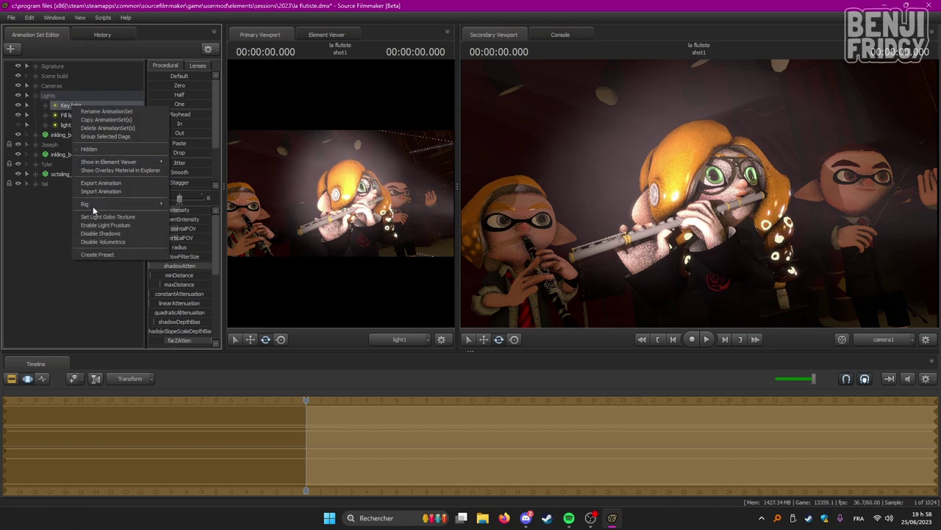
click(63, 118)
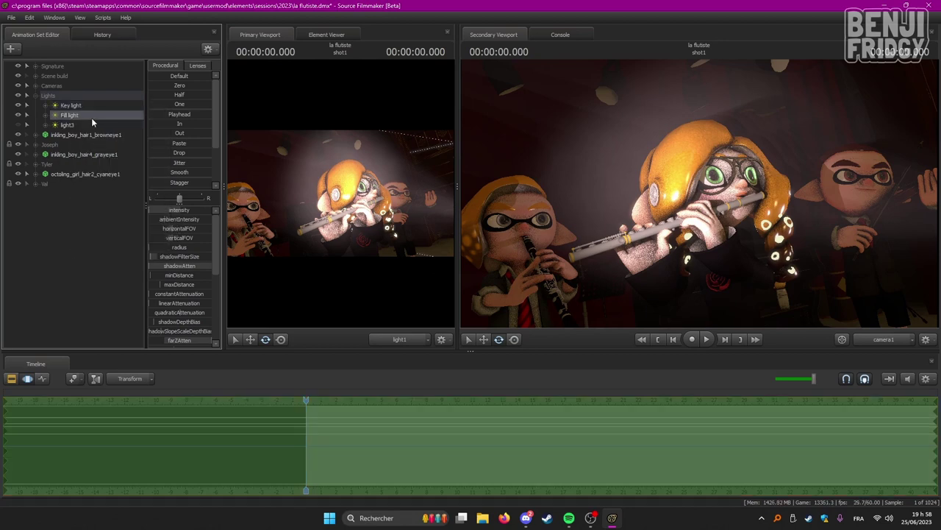
drag(86, 116, 273, 228)
key(ctrl+s)
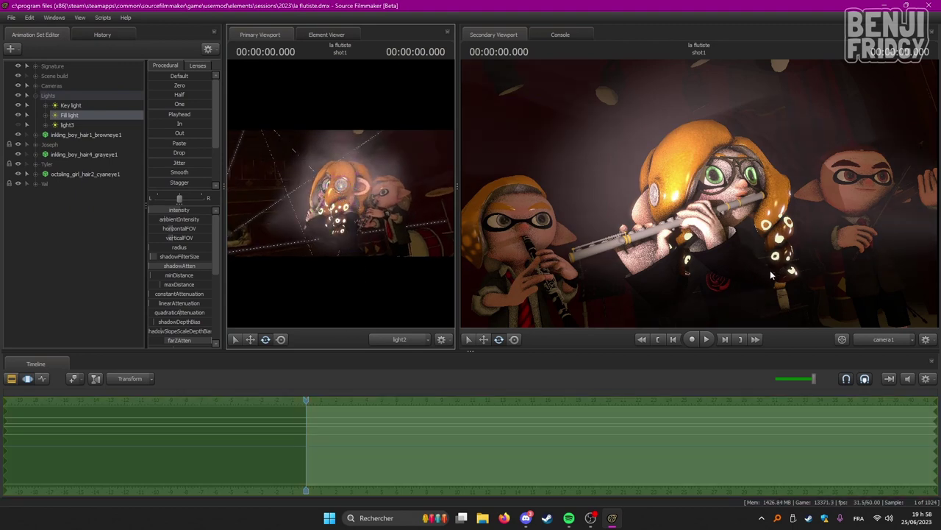
Step: Rename light3 to "Rim light"
click(66, 125)
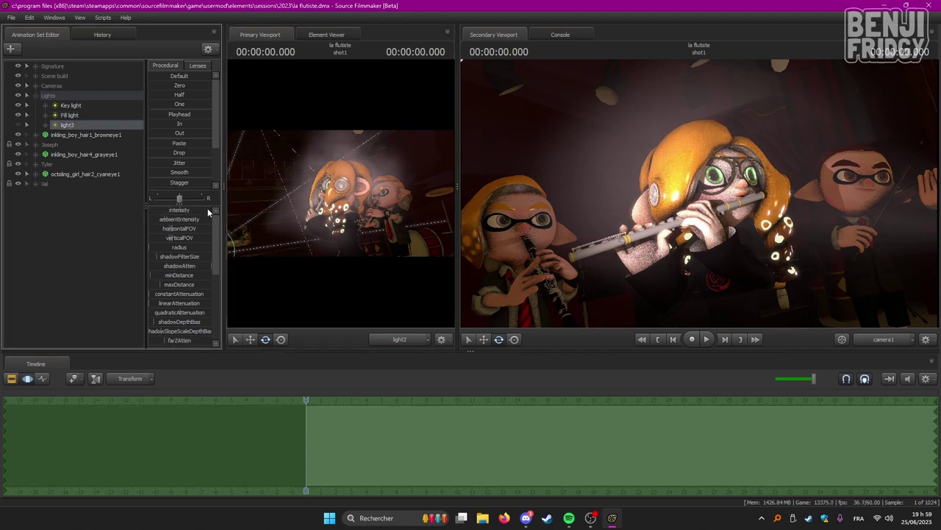
right_click(85, 125)
click(108, 135)
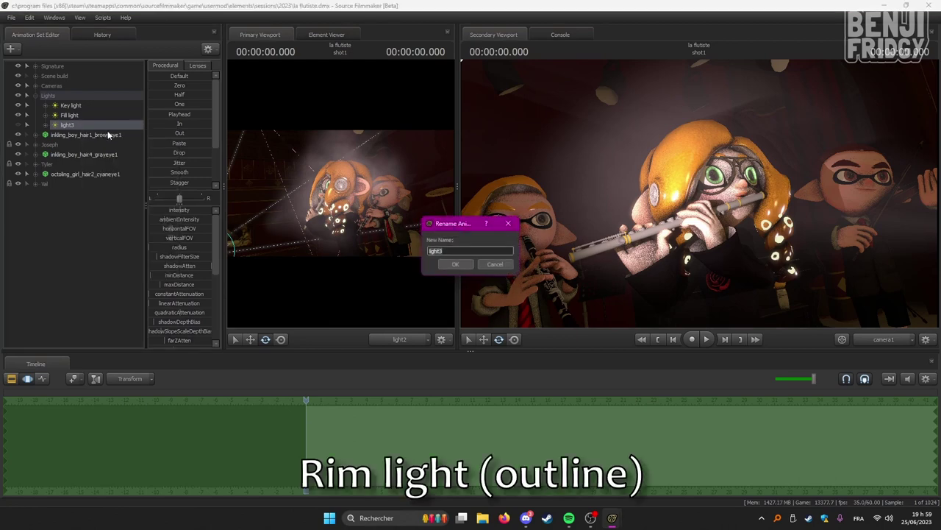
text(Rim light)
key(Return)
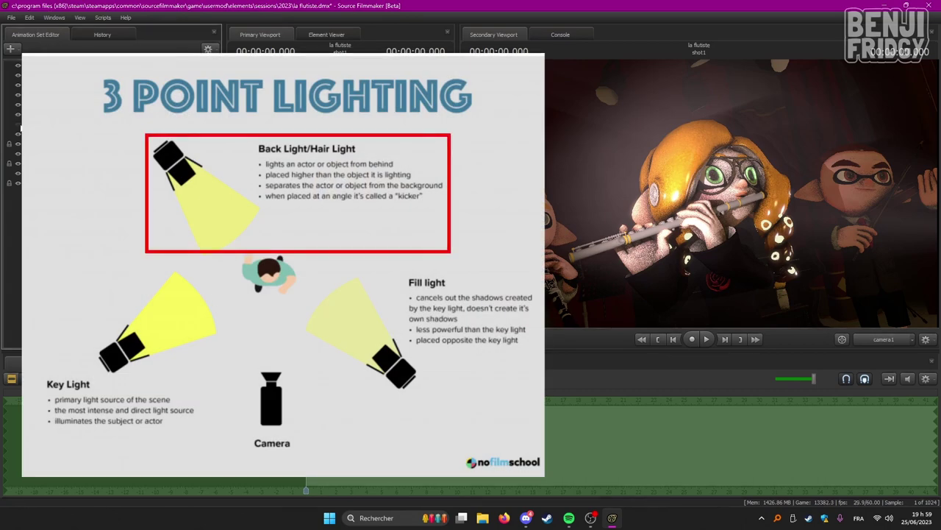
Step: Unhide the Rim light and place it behind the flute player, aimed at the player's back
click(20, 125)
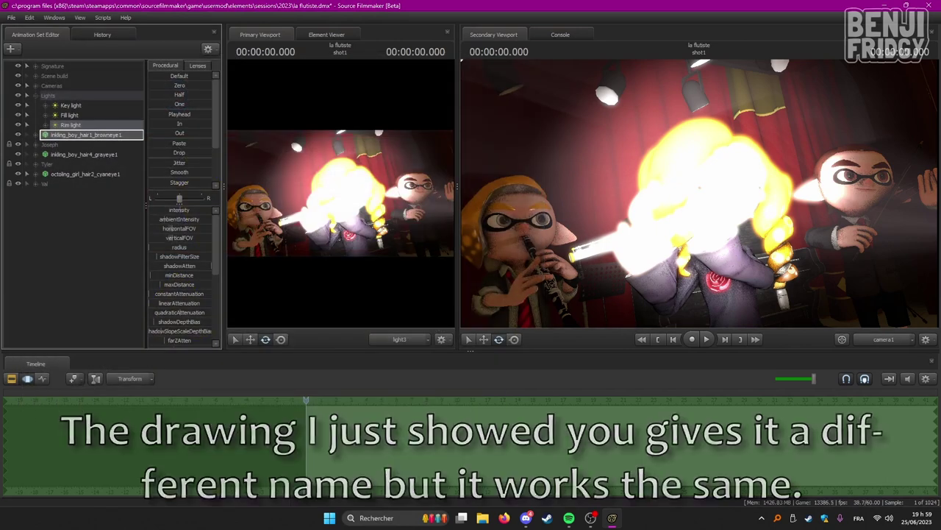
drag(341, 192, 404, 195)
Step: Disable the Rim light's shadows and refine its position and aim behind the flute player
right_click(73, 127)
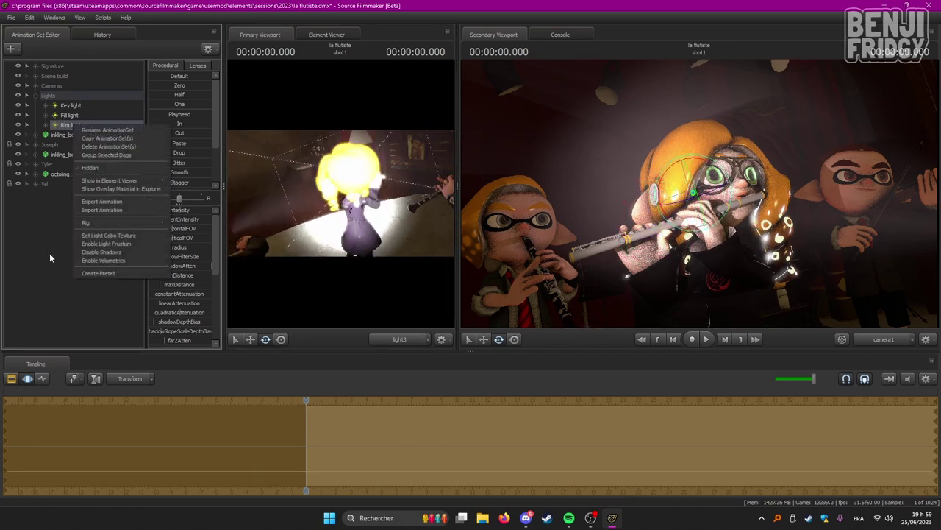
click(129, 253)
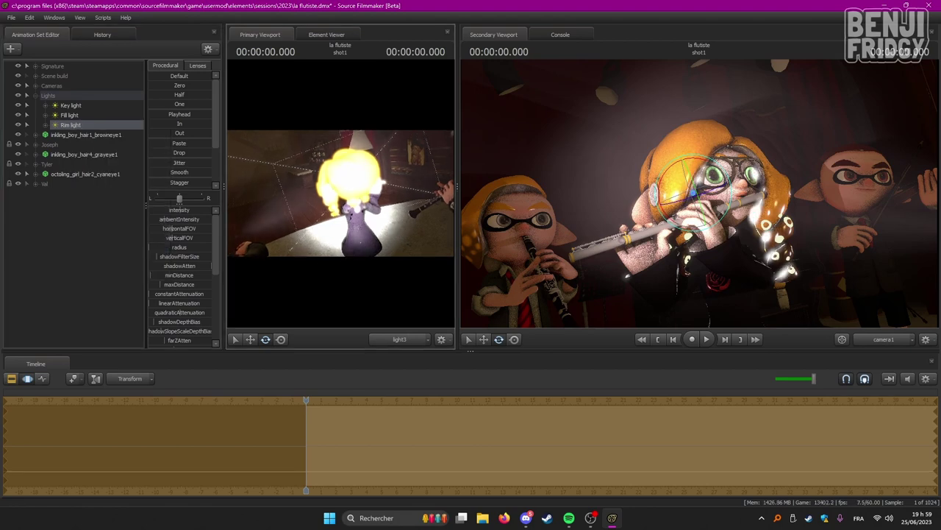
mouse_move(341, 192)
mouse_down()
mouse_move(340, 178)
mouse_move(338, 191)
mouse_move(329, 188)
mouse_move(348, 196)
mouse_move(337, 192)
mouse_up()
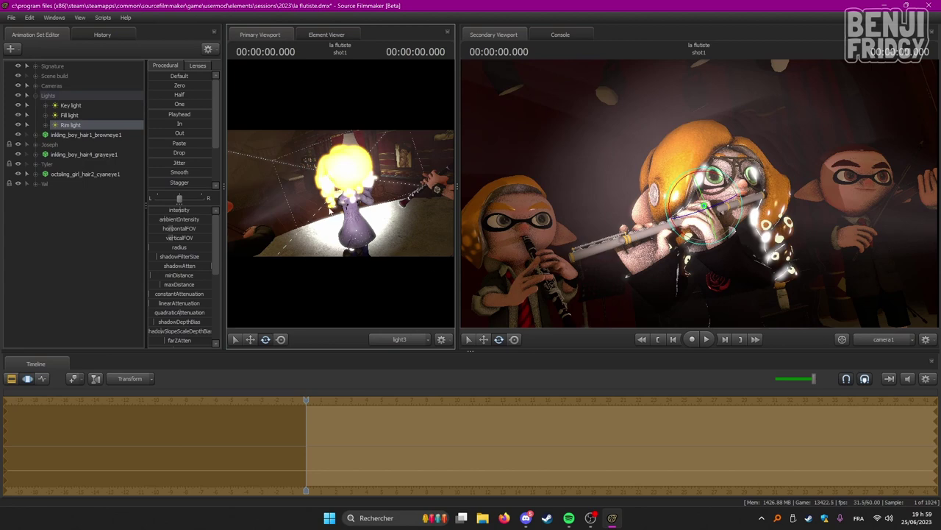
drag(329, 209, 335, 209)
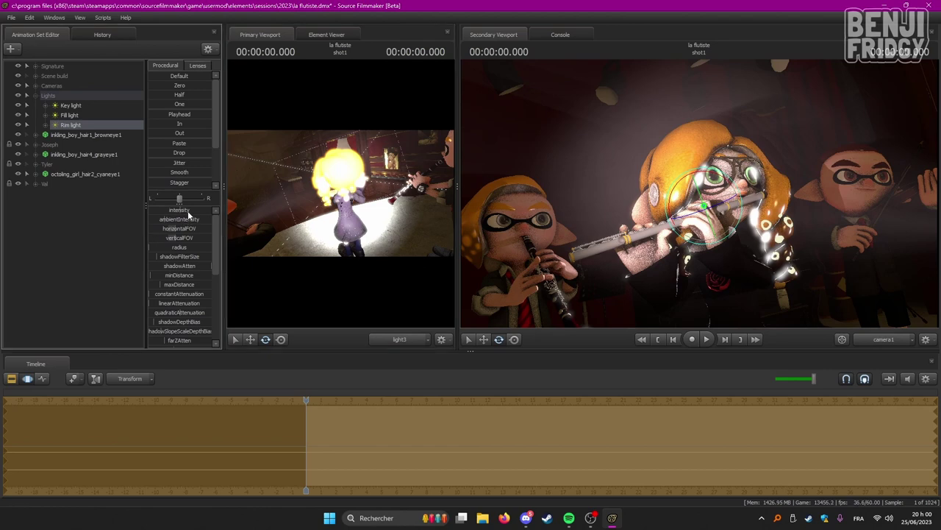
Step: Lower the Rim light's intensity, trying 0.1 before settling on 0.2, and shift the light behind the flute player
double_click(188, 210)
key(Return)
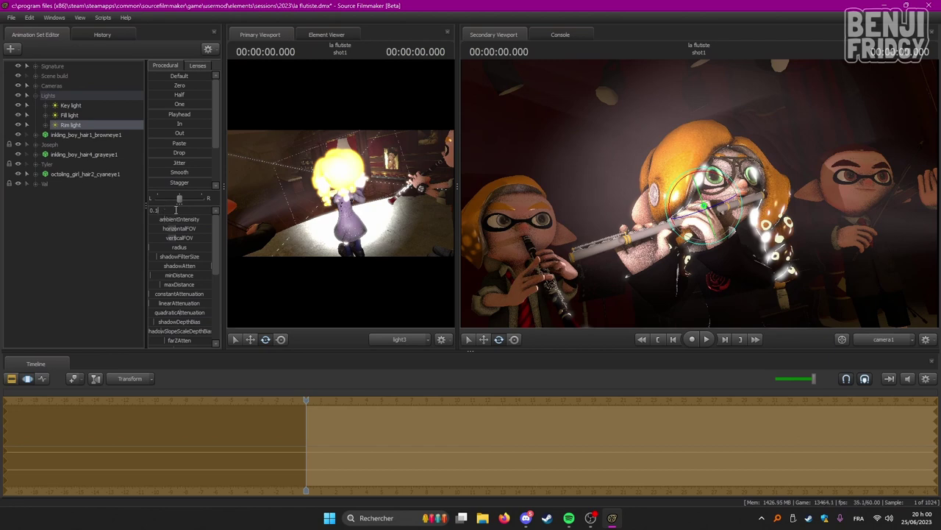
key(Return)
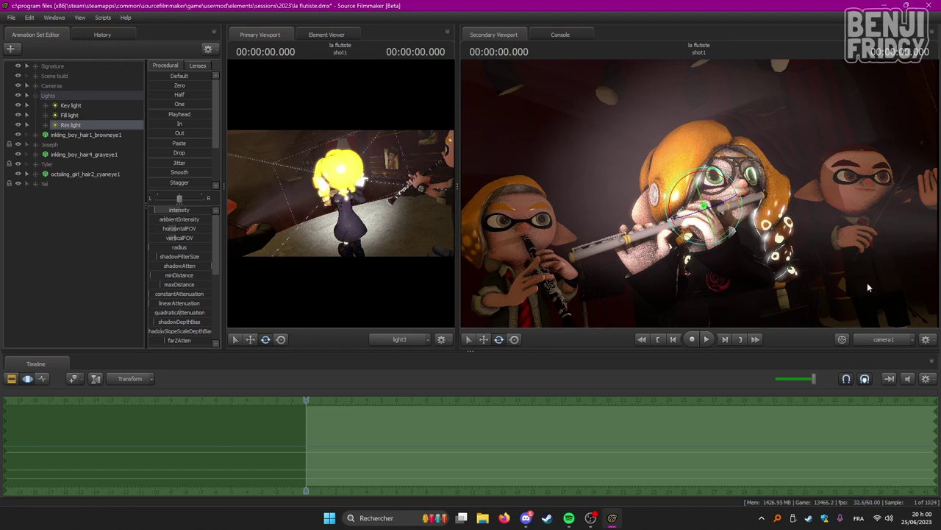
click(197, 211)
text(0.2)
key(Return)
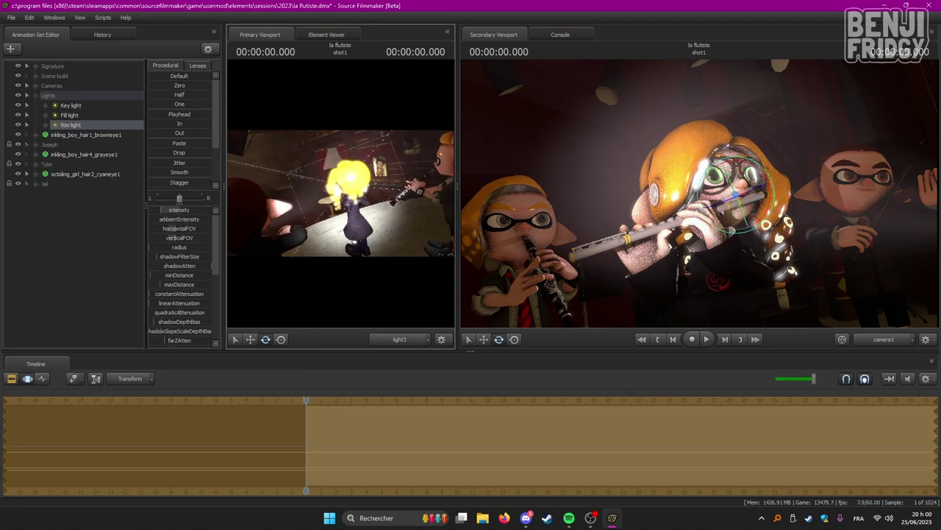
mouse_move(341, 193)
mouse_down()
mouse_move(307, 193)
mouse_move(353, 192)
mouse_move(334, 196)
mouse_up()
Step: Tint the Rim light warm orange by removing its blue and reducing its green, nudging its aim slightly
scroll(180, 294, down, 5)
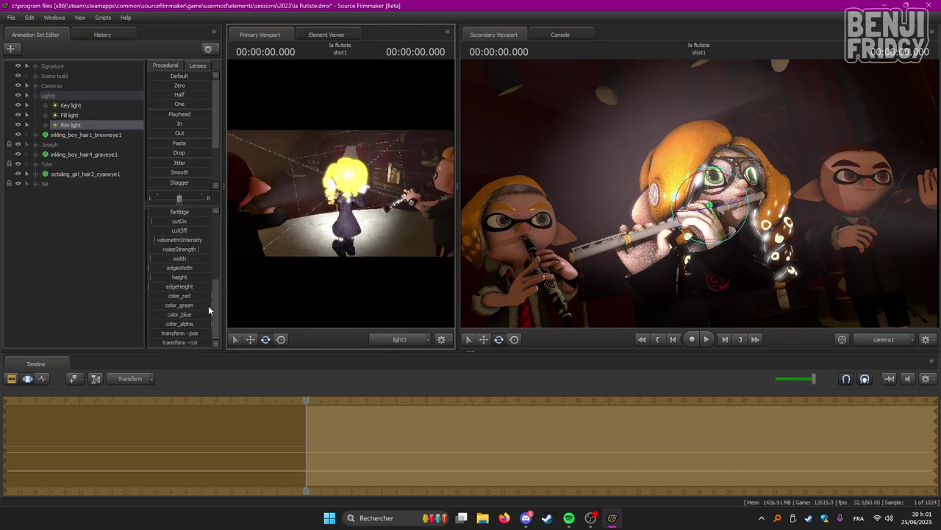
mouse_move(204, 306)
mouse_down()
mouse_move(183, 306)
mouse_move(205, 305)
mouse_move(205, 316)
mouse_move(190, 315)
mouse_up()
mouse_move(161, 314)
mouse_down()
mouse_move(149, 314)
mouse_move(192, 306)
mouse_move(157, 305)
mouse_move(169, 308)
mouse_up()
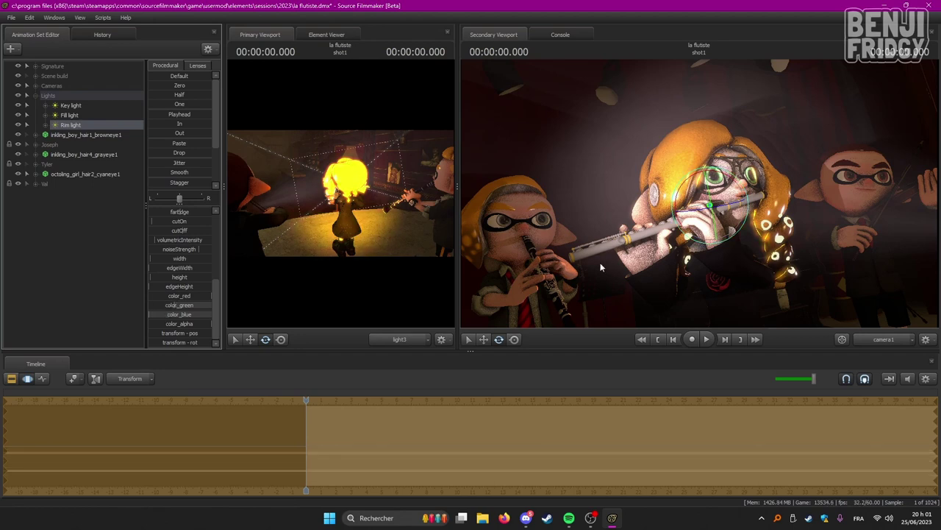
drag(405, 207, 399, 207)
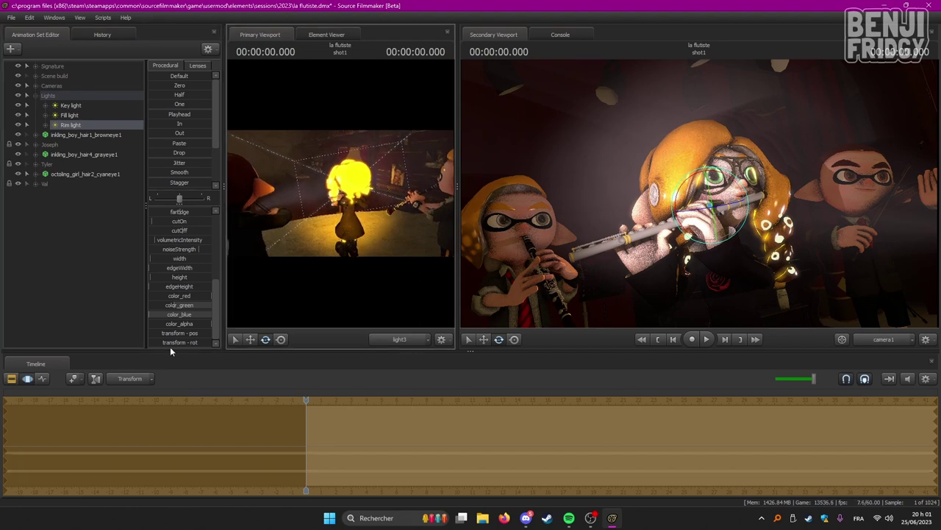
drag(178, 309, 172, 309)
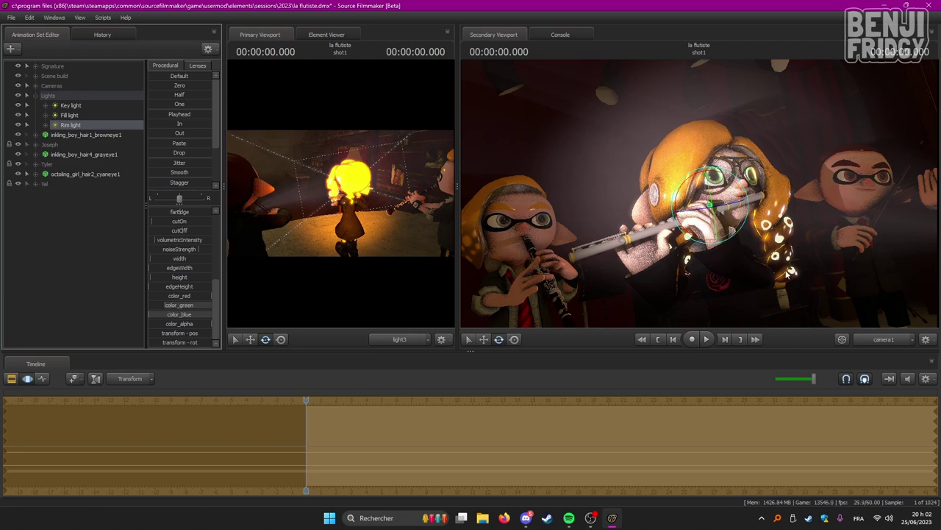
Step: Readjust the Rim light's intensity and refine its position and aim on the flute player's back
scroll(187, 242, up, 5)
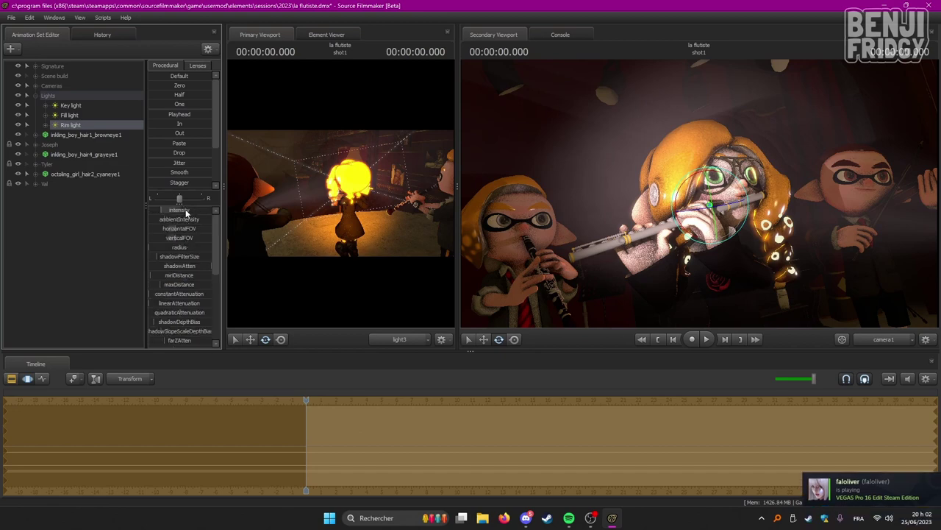
click(186, 210)
key(Return)
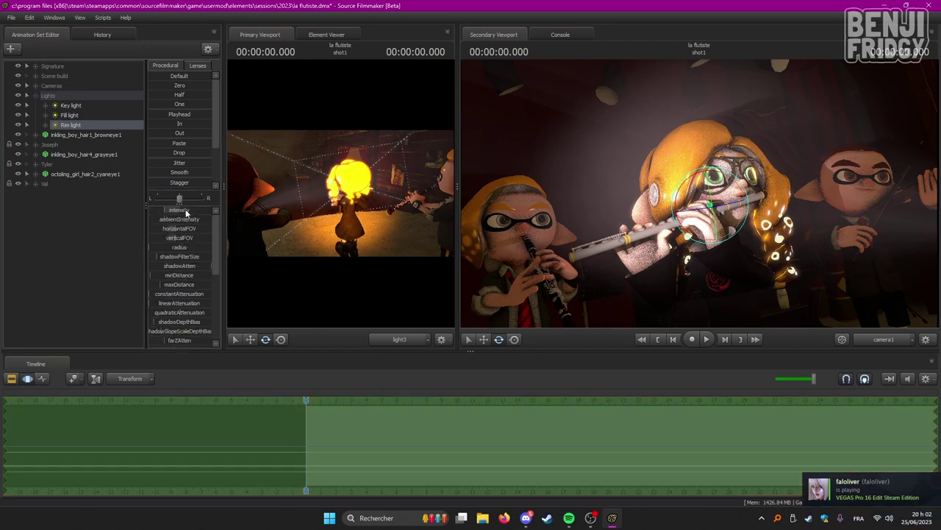
drag(186, 211, 167, 210)
drag(343, 195, 335, 204)
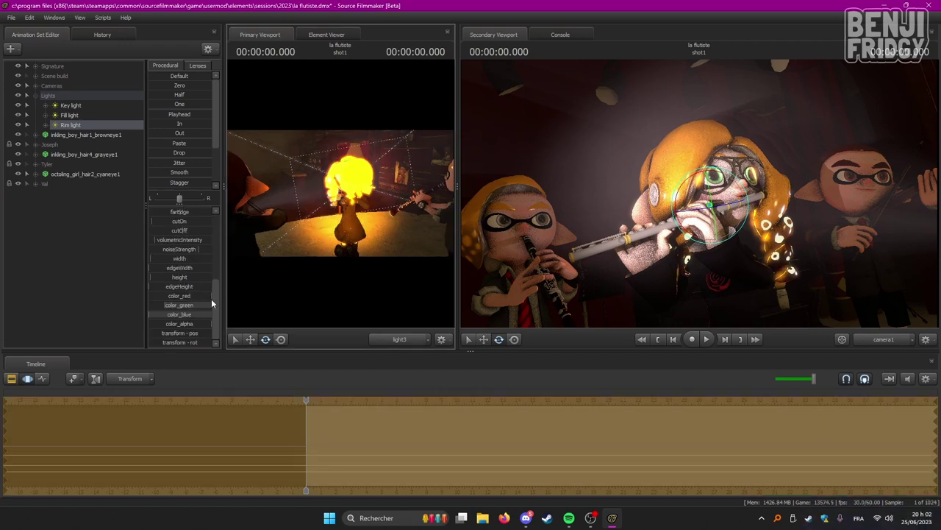
Step: Fine-tune the green component of the Rim light's warm color and nudge the light's placement
mouse_move(212, 298)
mouse_down()
mouse_move(214, 220)
mouse_move(211, 296)
mouse_up()
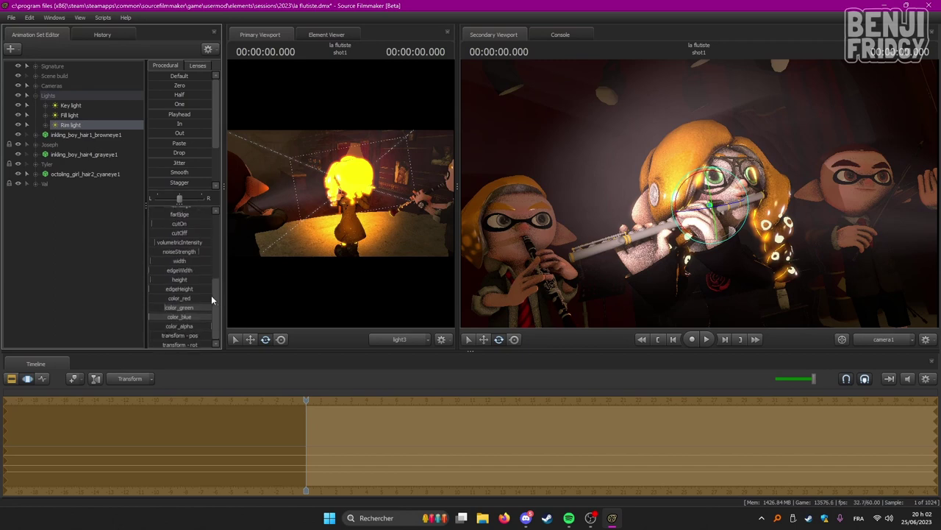
scroll(211, 305, down, 1)
click(189, 311)
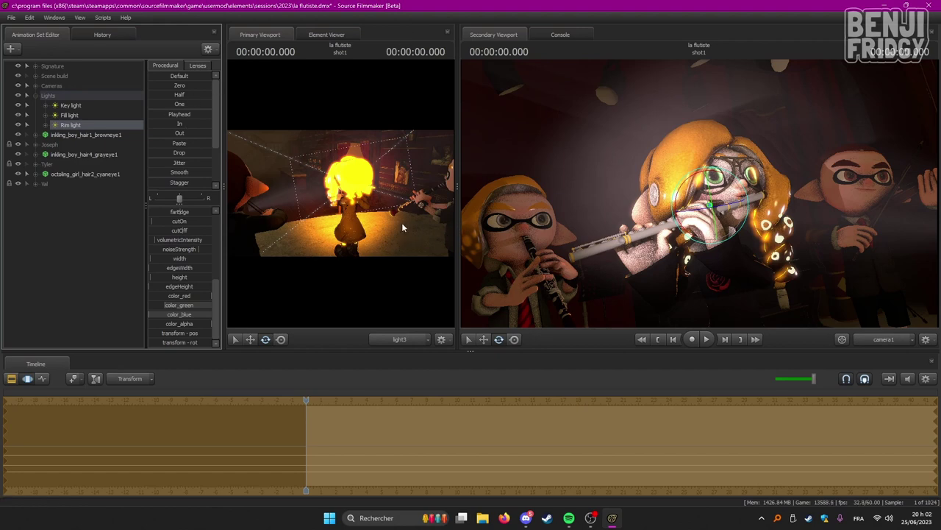
drag(339, 194, 339, 194)
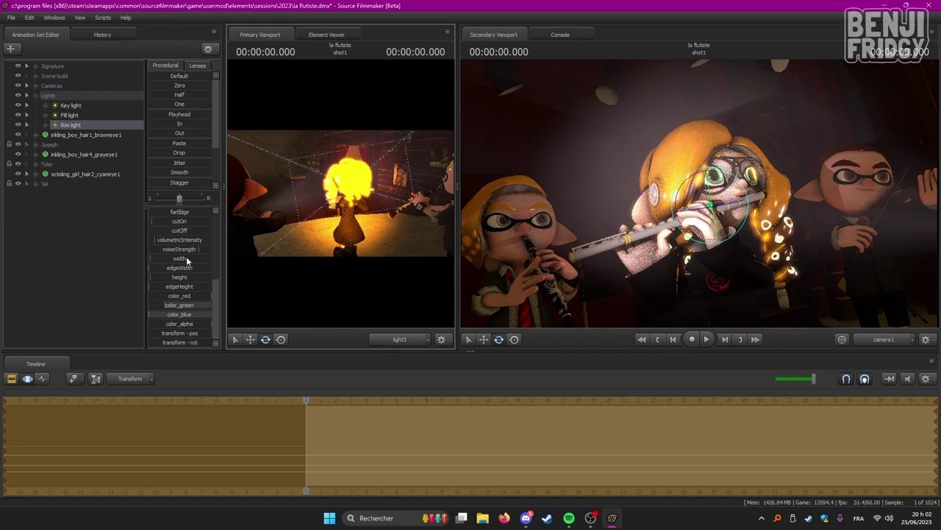
scroll(190, 256, up, 5)
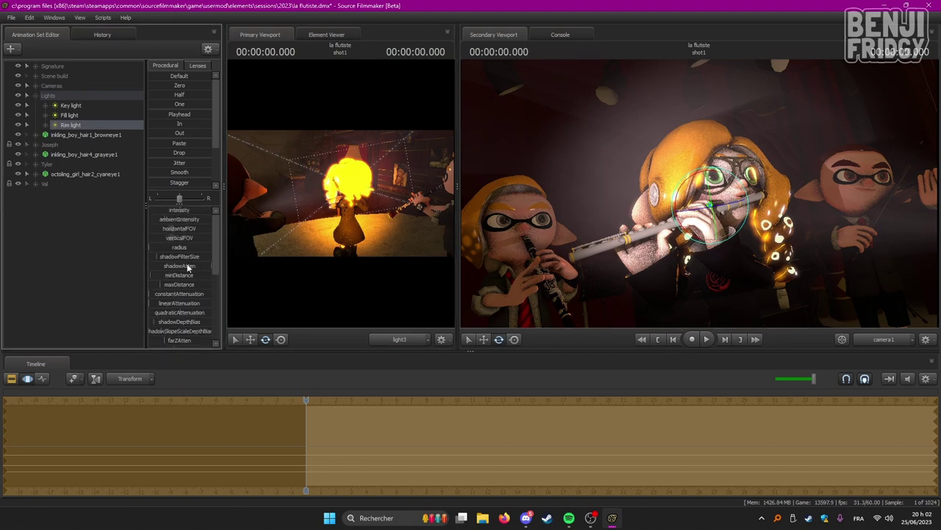
Step: Raise the Rim light's farZAtten value and set its intensity to 0.5
scroll(197, 275, down, 3)
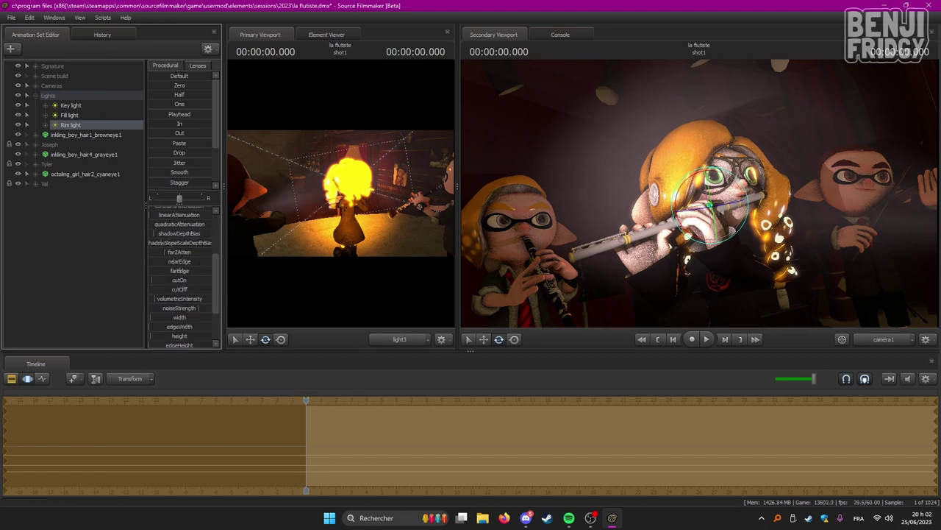
drag(176, 253, 171, 252)
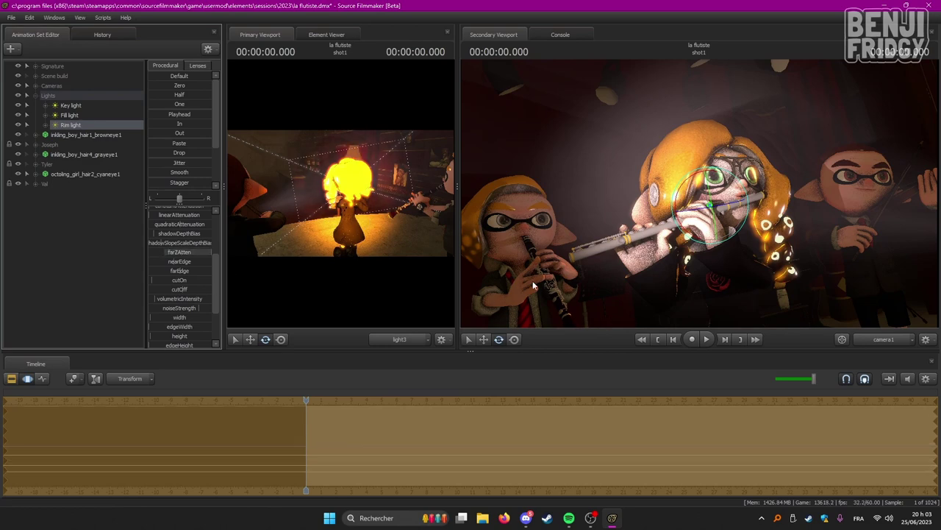
click(576, 178)
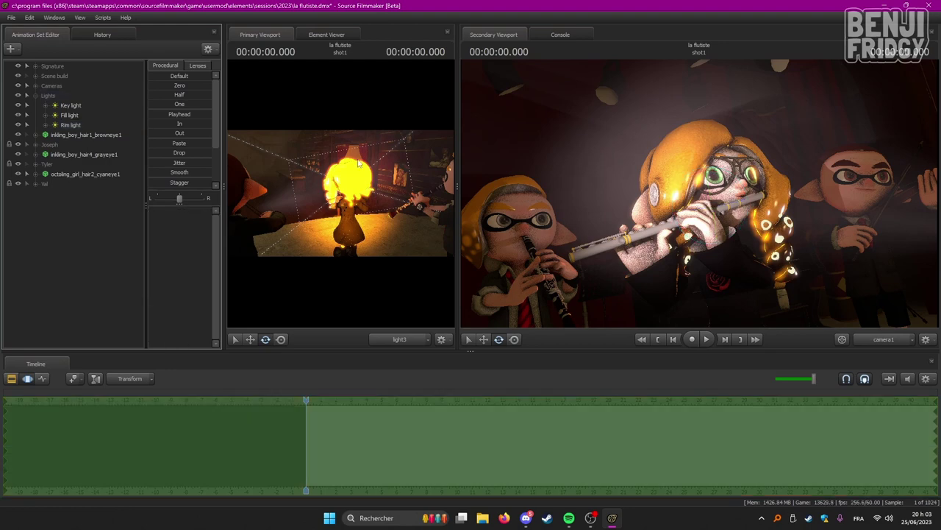
click(89, 125)
click(187, 210)
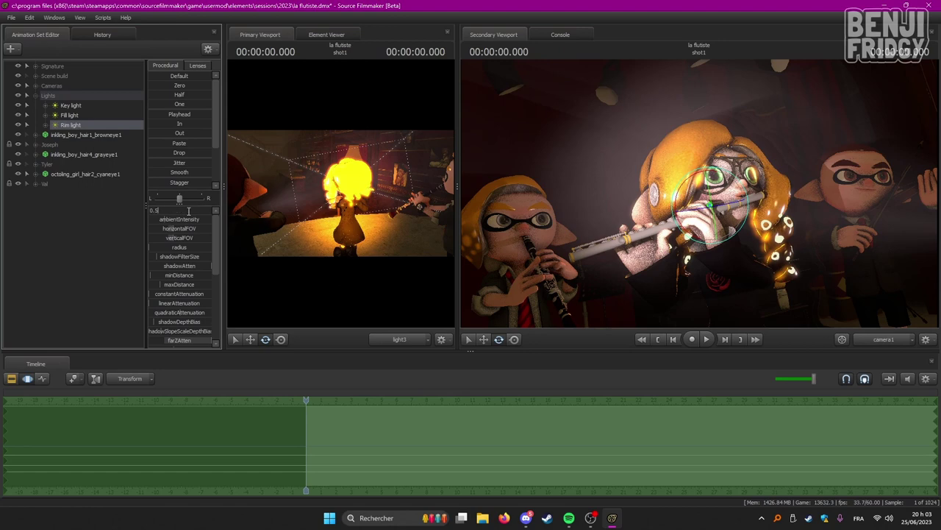
Step: Look through the Fill light and refine its aim on the flute player
click(81, 114)
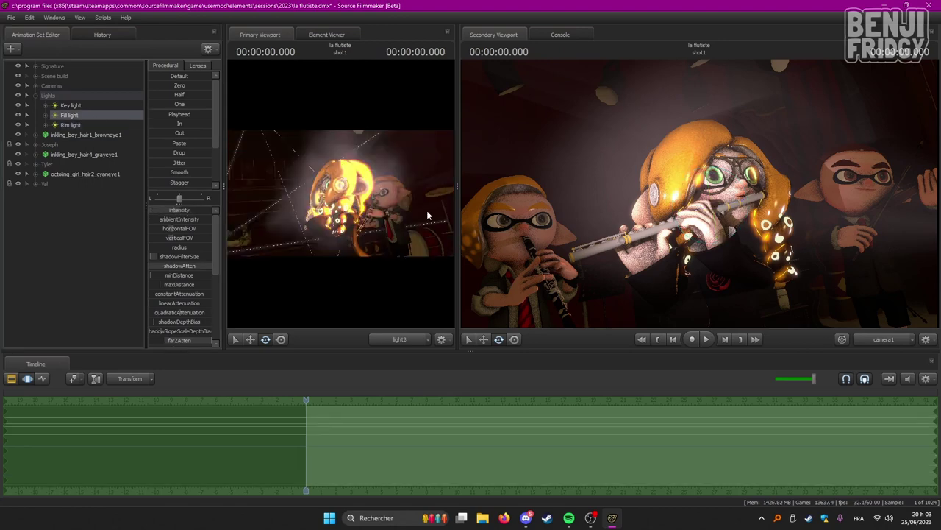
drag(426, 210, 401, 207)
scroll(180, 240, down, 5)
scroll(177, 220, up, 5)
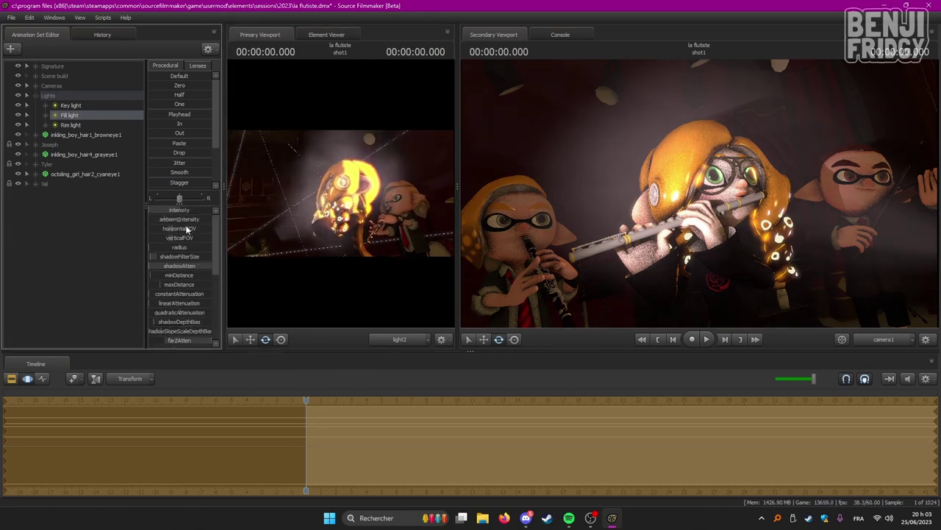
Step: Readjust the Key light's intensity and refine its aim on the flute player while looking through it in the primary viewport
click(84, 108)
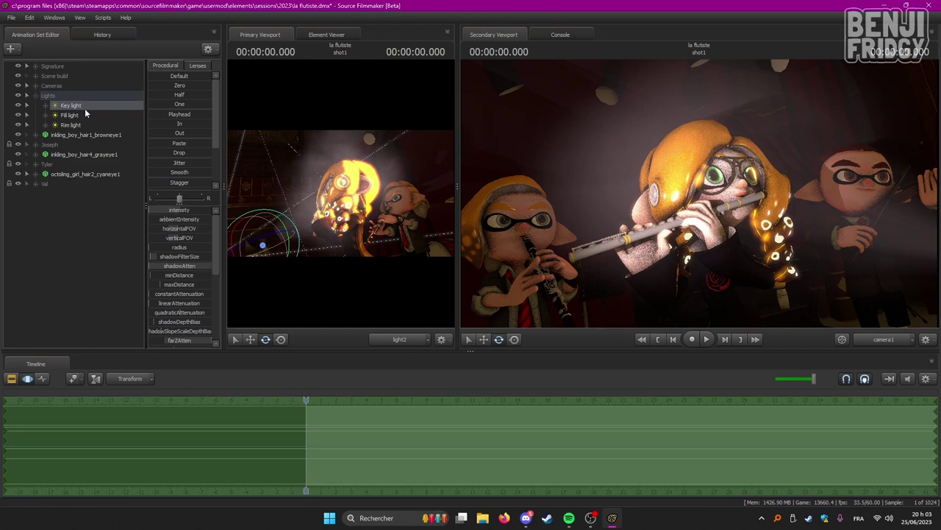
click(181, 210)
drag(76, 108, 362, 225)
drag(361, 225, 364, 223)
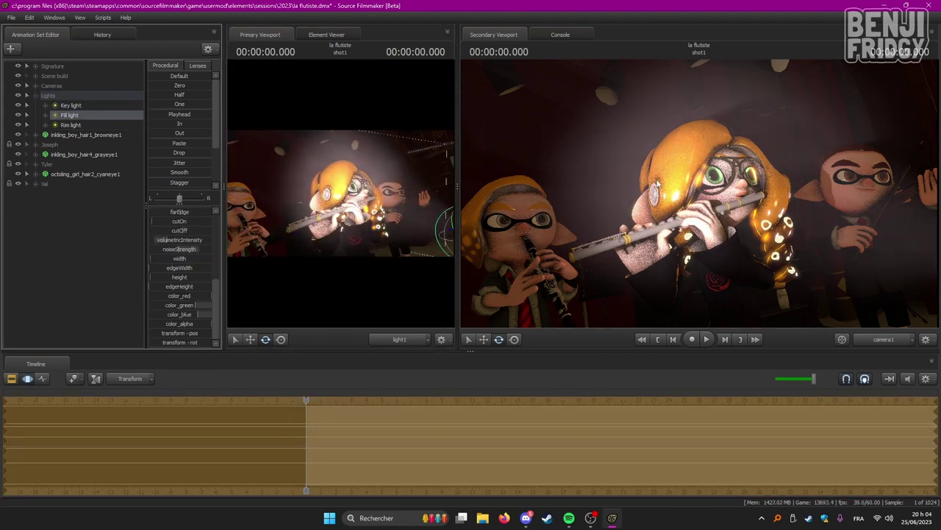
Step: Create a new light, look through it in the primary viewport, and place it roughly beside the violinist
click(102, 230)
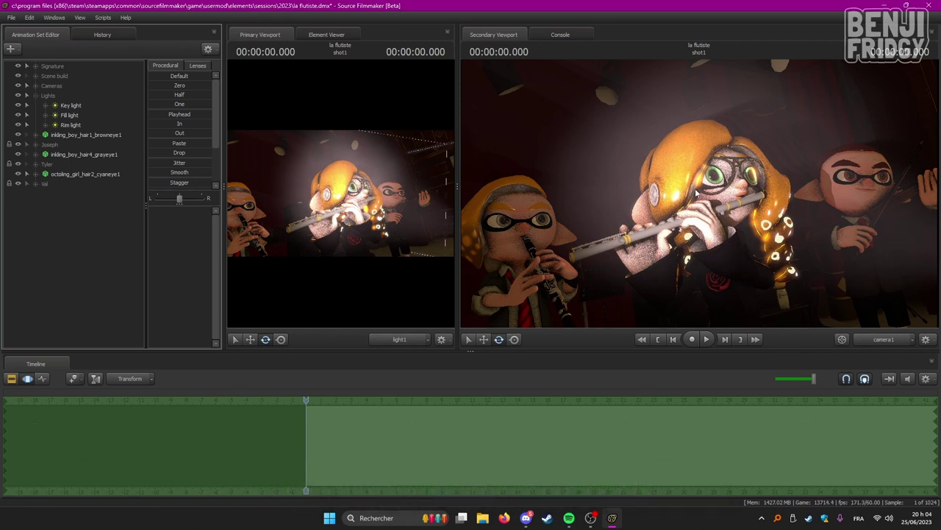
right_click(87, 230)
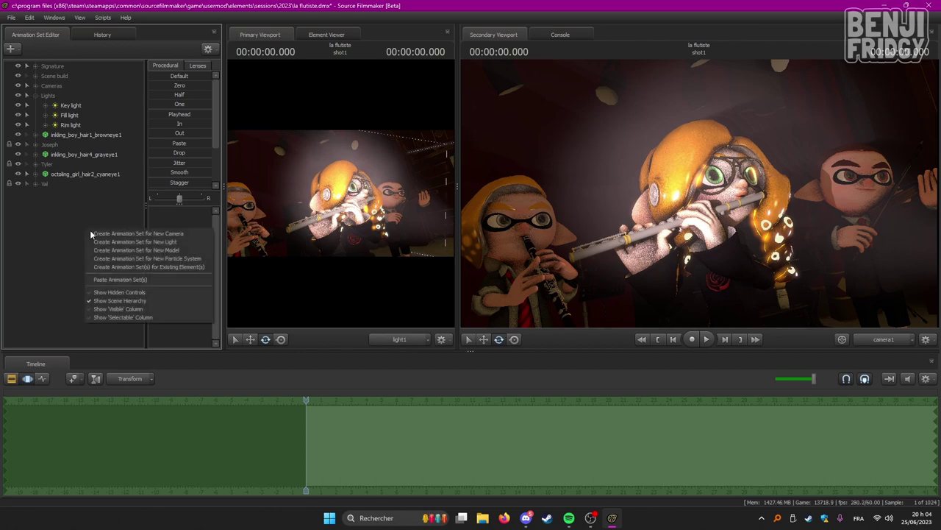
click(114, 242)
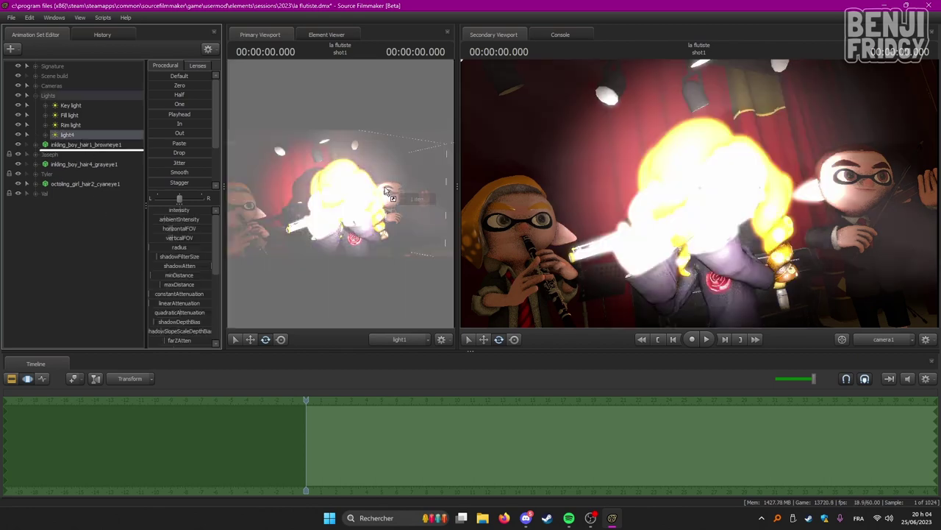
drag(387, 220, 294, 219)
key(w)
key(d)
Step: Set light4's intensity to 0.01
double_click(176, 212)
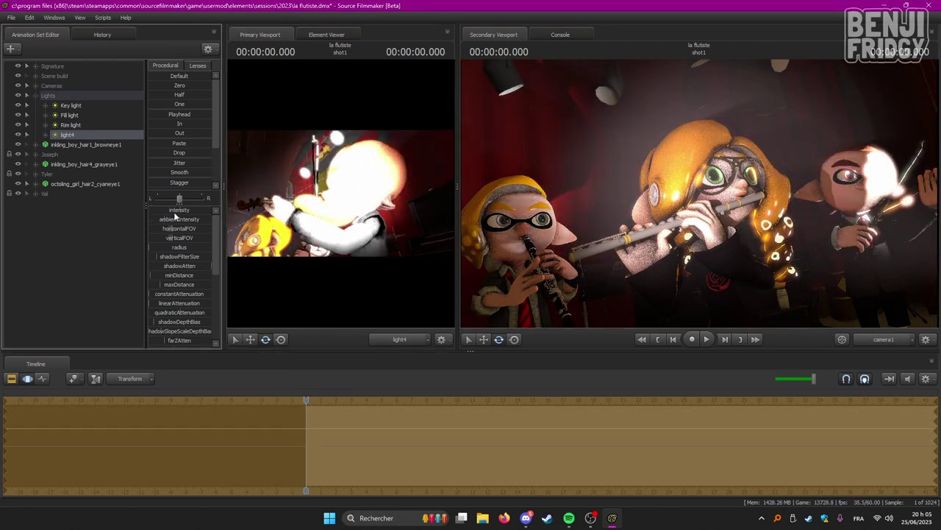
text(0.01)
key(Return)
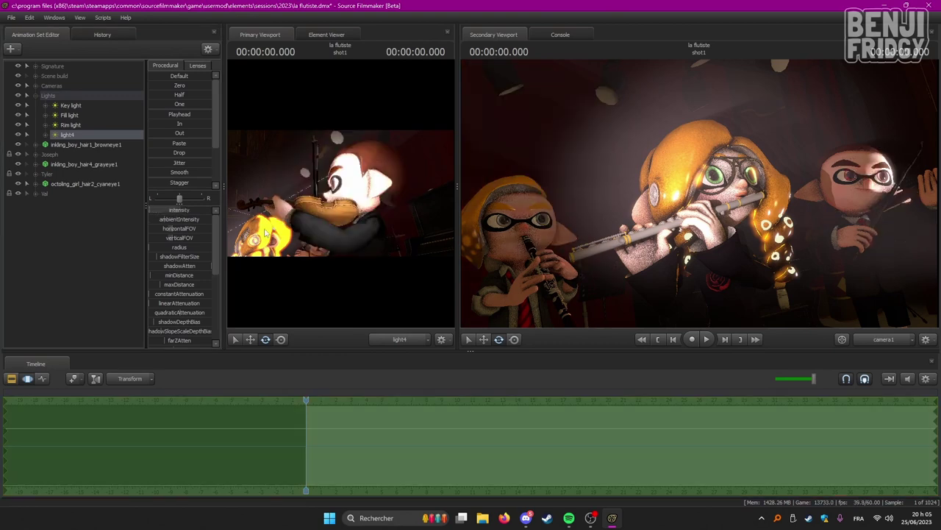
Step: Move light4 to the flute player's side of the violinist and aim it at his head and upper body
mouse_move(341, 193)
mouse_down()
mouse_move(313, 199)
mouse_move(340, 192)
mouse_up()
key(w)
key(x)
key(s)
key(z)
key(s)
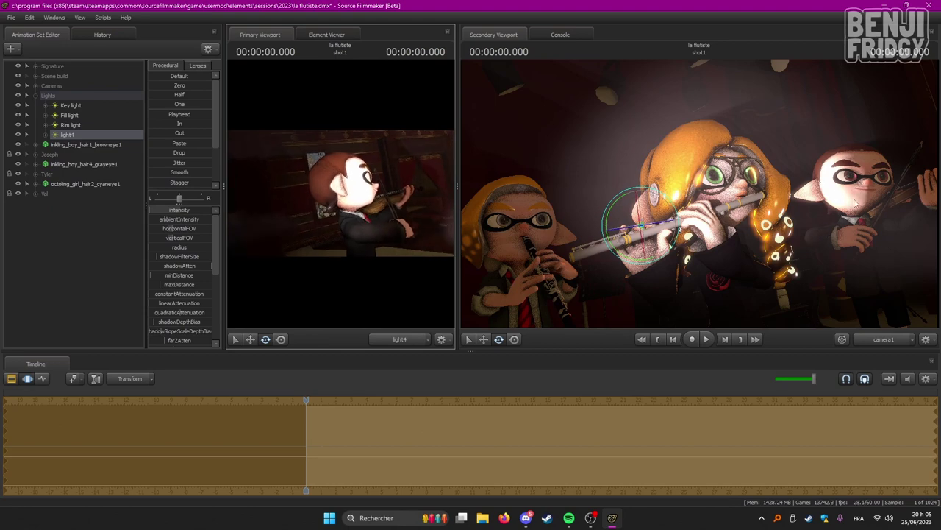
mouse_move(387, 224)
mouse_down()
mouse_move(380, 221)
mouse_move(387, 211)
mouse_up()
key(x)
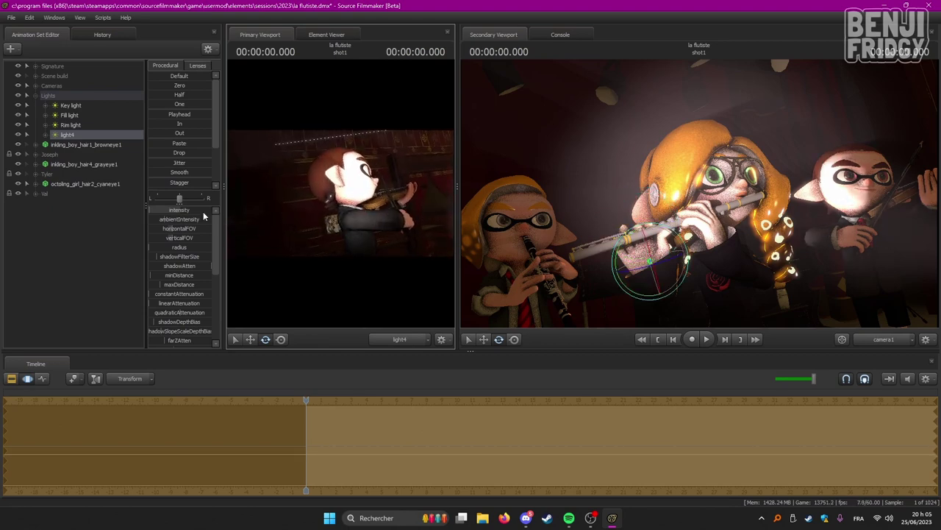
Step: Lower light4's intensity to 0.003 and nudge its aim on the violinist
click(183, 209)
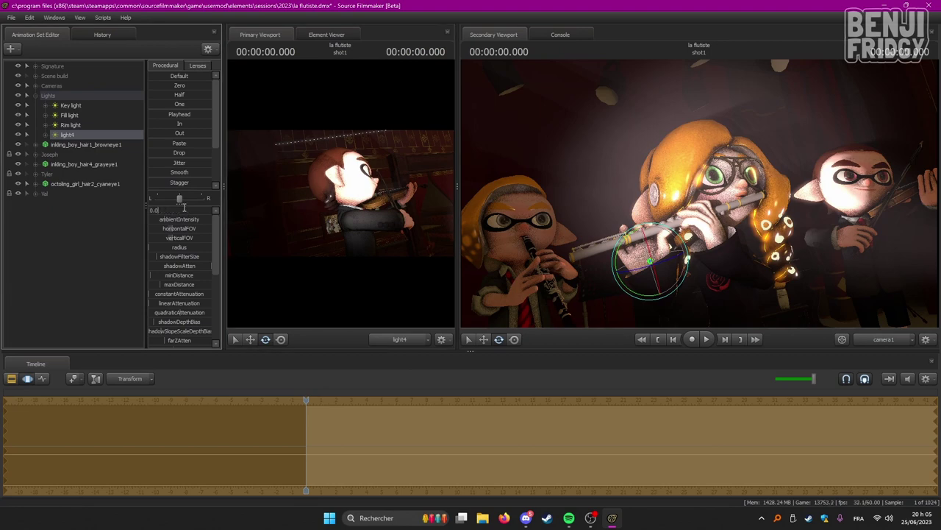
text(05)
key(Return)
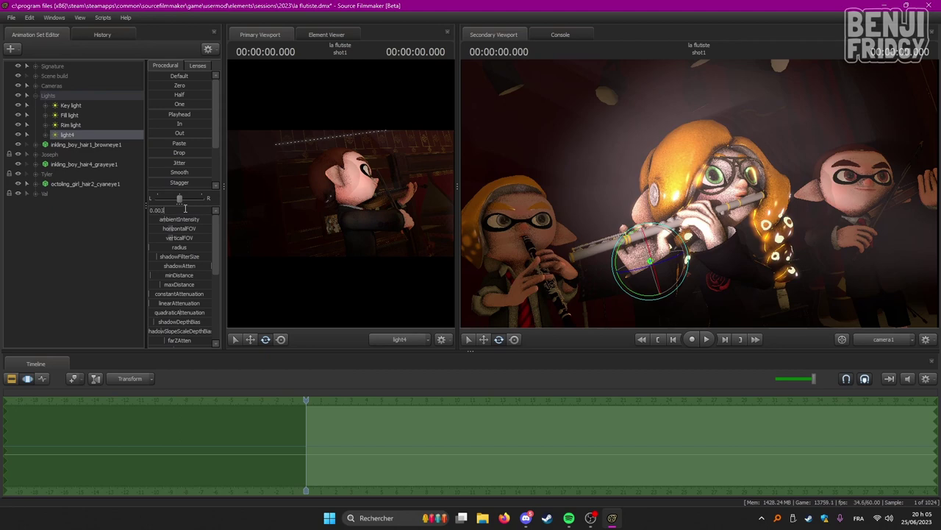
mouse_move(358, 235)
mouse_down()
mouse_move(355, 216)
mouse_move(349, 226)
mouse_up()
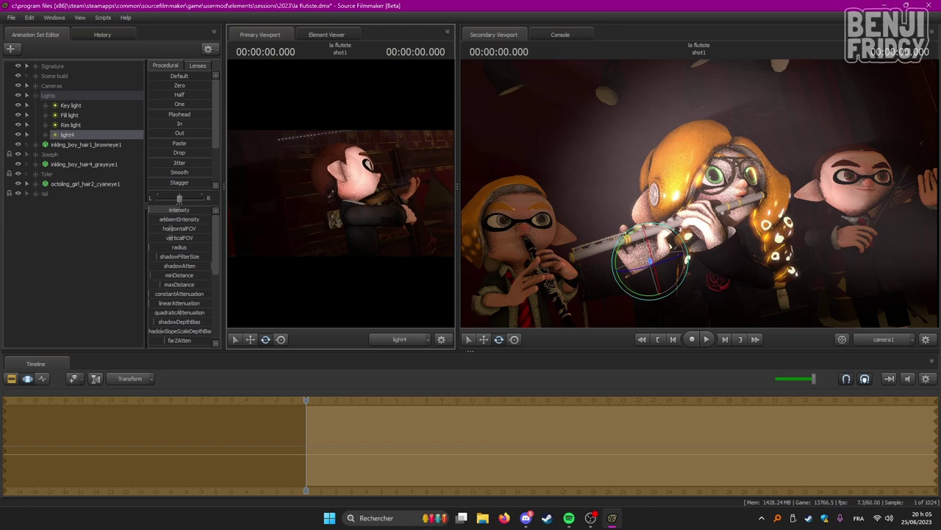
Step: Lower light4's shadowAtten to its minimum and set its shadowFilterSize to 0.1
click(196, 266)
click(199, 255)
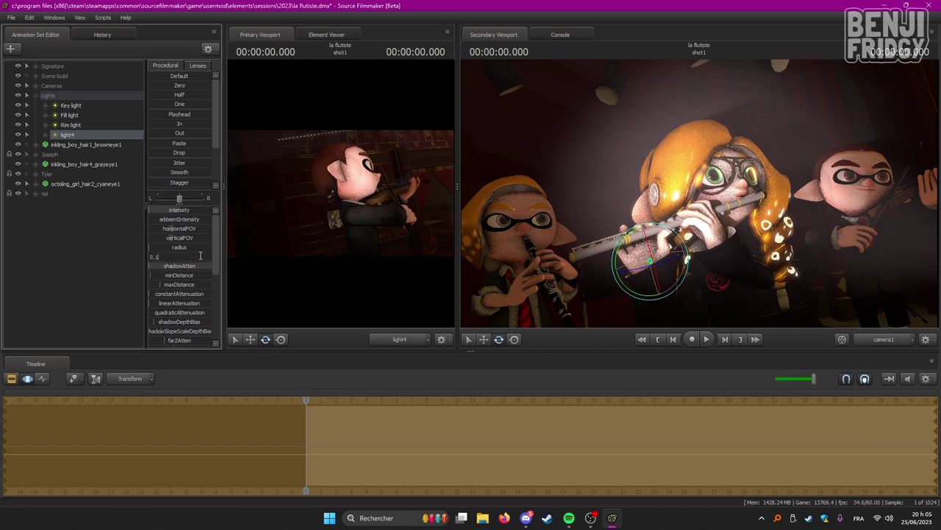
text(0.03)
key(Return)
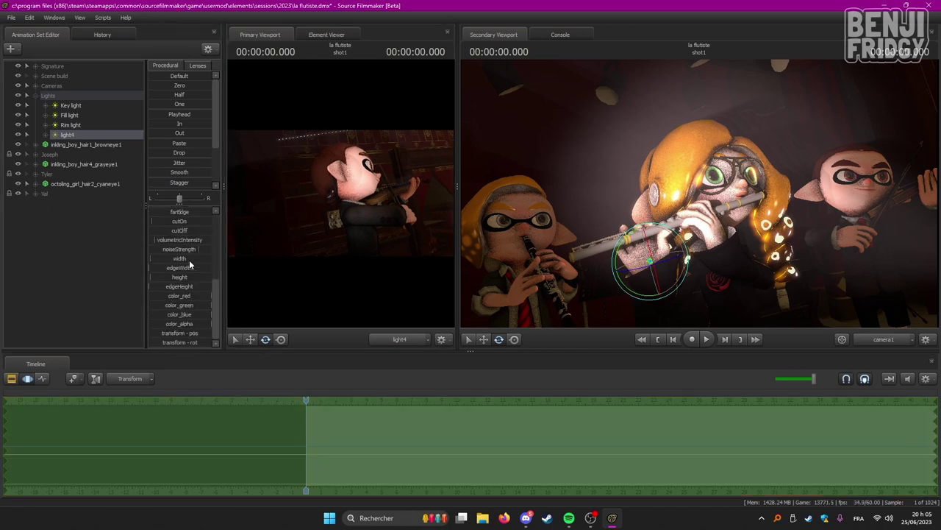
Step: Enable volumetrics on light4
scroll(184, 281, down, 5)
right_click(83, 135)
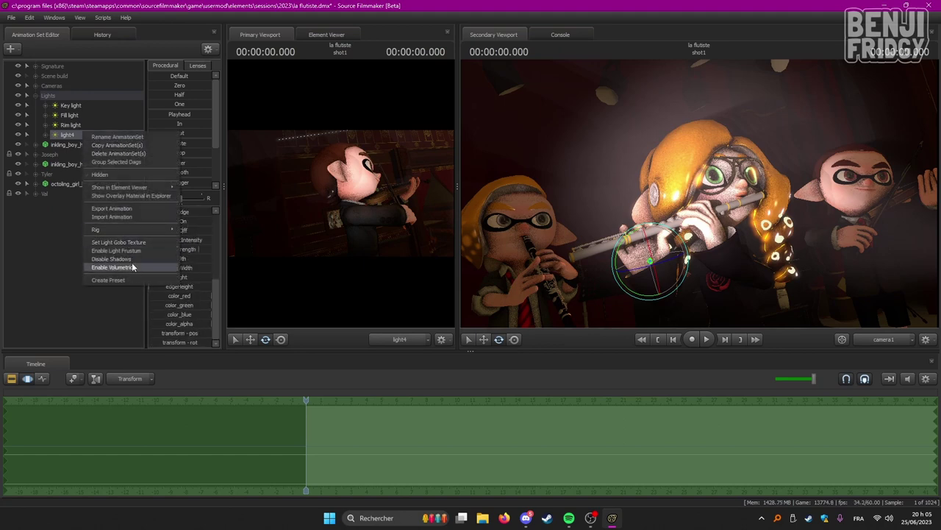
click(140, 262)
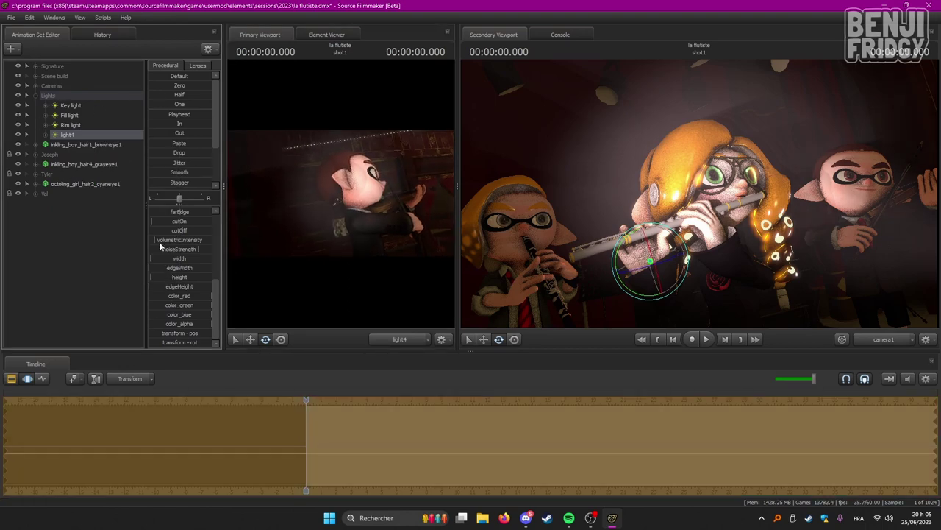
click(77, 125)
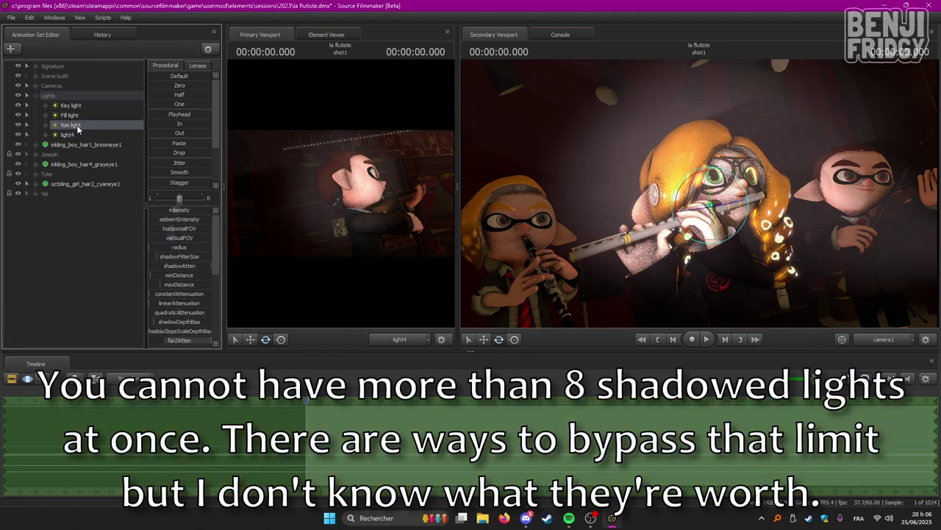
right_click(76, 125)
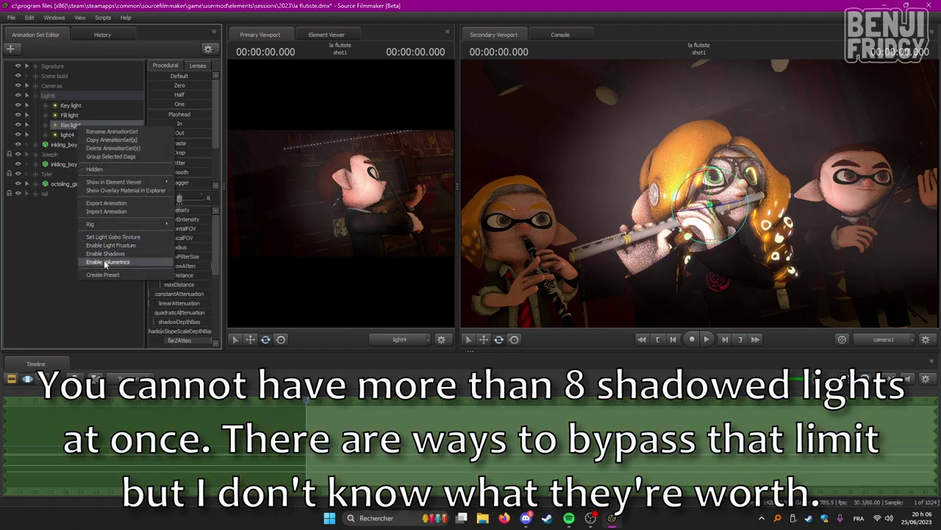
click(53, 251)
Step: Tint light4 faintly pink by reducing its green and blue components, and raise its volumetric intensity while lowering its noise strength
click(70, 135)
scroll(182, 267, down, 5)
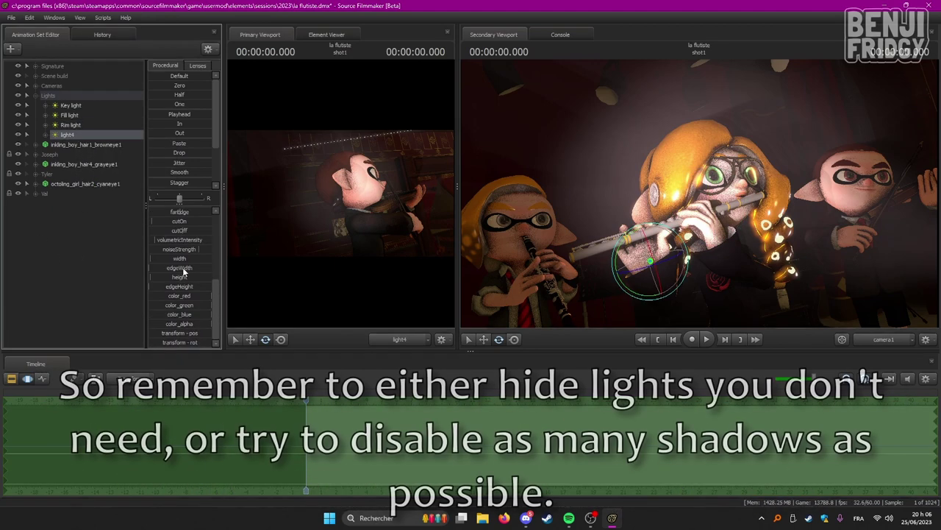
scroll(194, 269, up, 5)
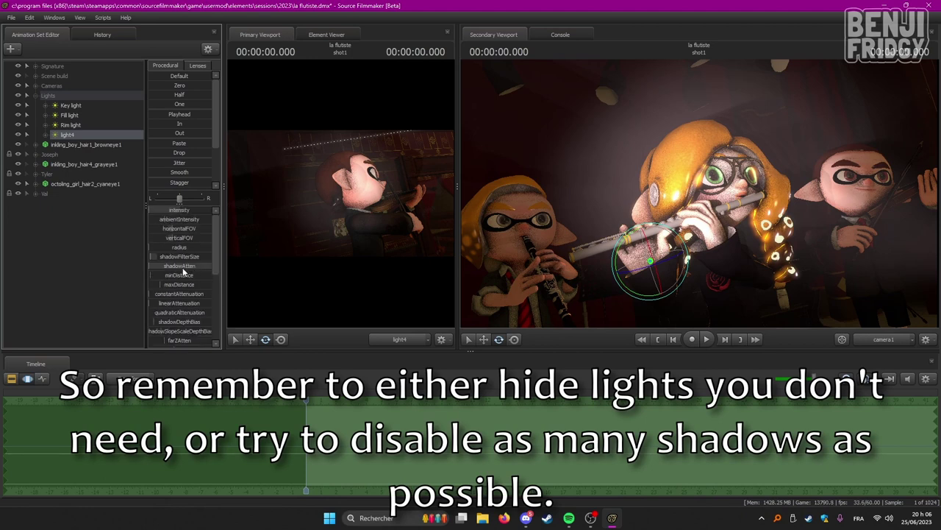
scroll(193, 270, down, 5)
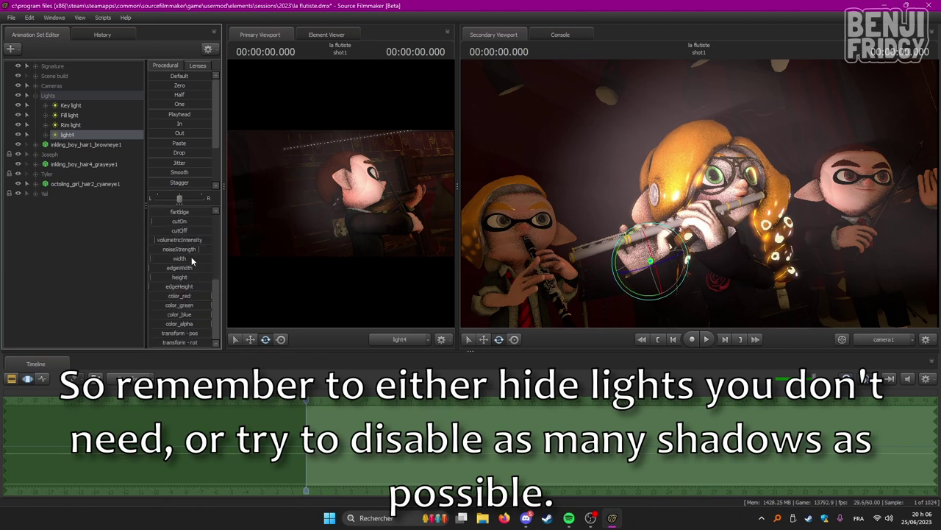
scroll(199, 268, up, 3)
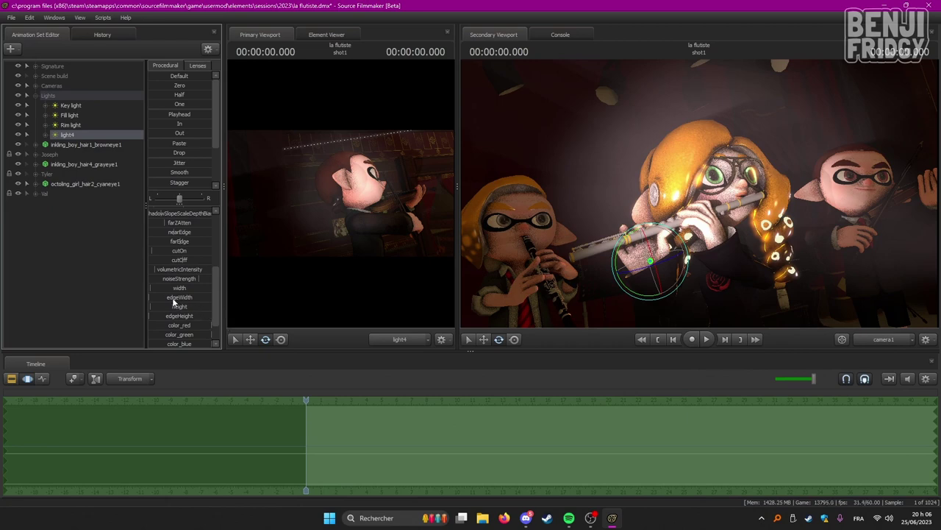
scroll(195, 314, down, 3)
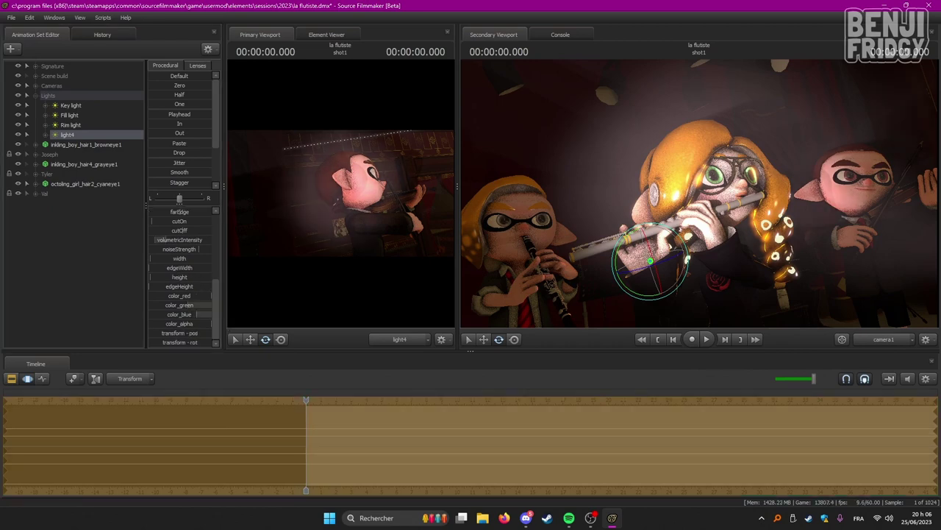
drag(195, 305, 200, 305)
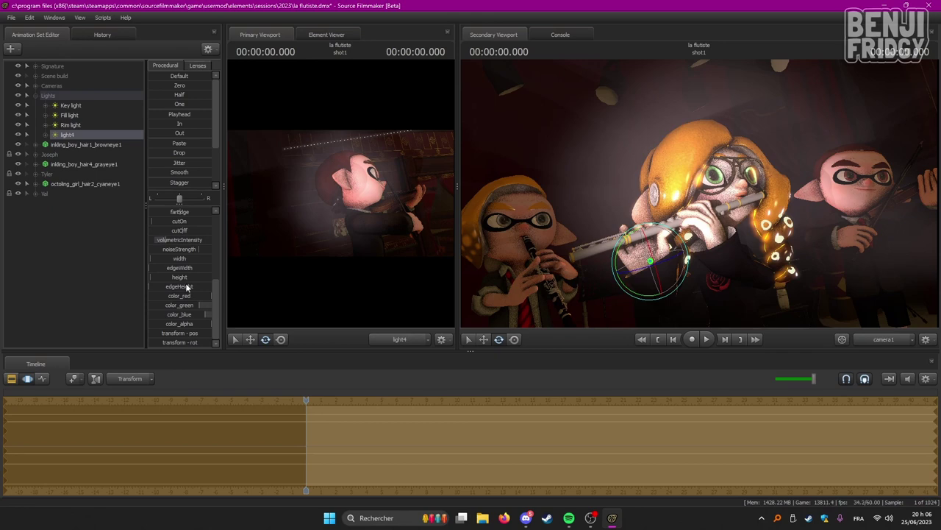
scroll(190, 278, up, 3)
drag(198, 278, 181, 279)
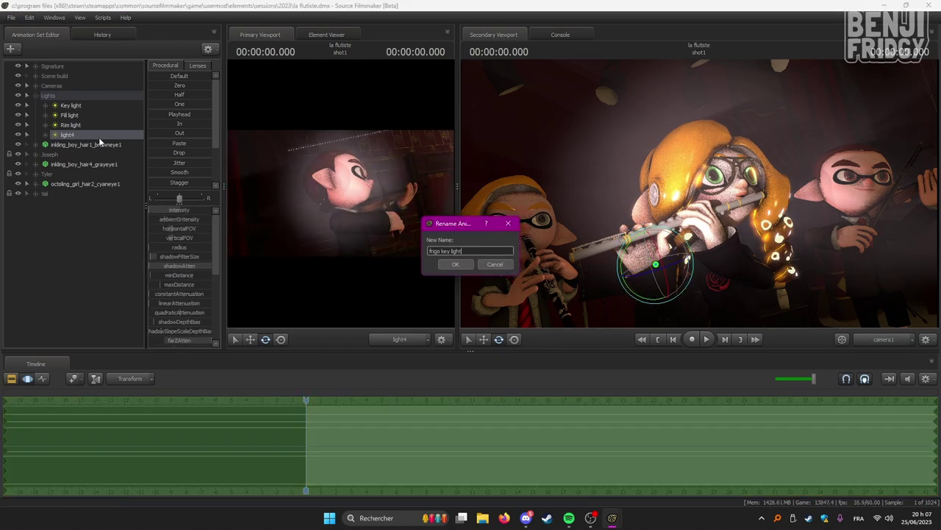
Step: Rename light4 as "frigo key light" and save the session
key(Return)
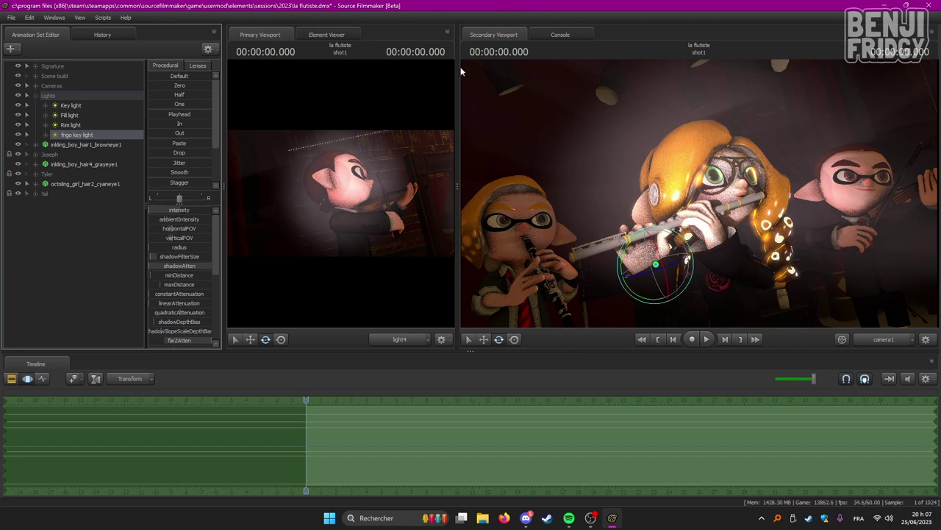
key(ctrl+s)
Step: Refine the frigo key light's position and aim on the violinist and adjust its horizontal and vertical field of view
click(82, 135)
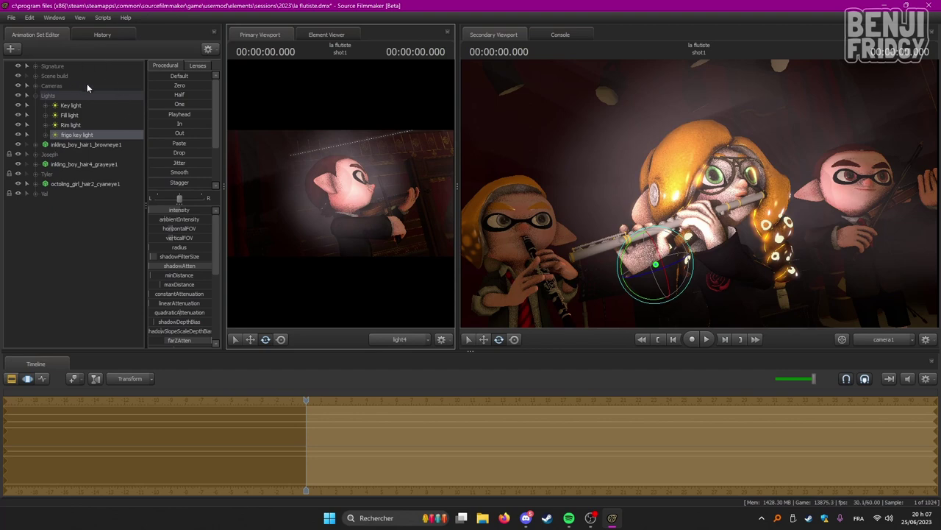
scroll(192, 256, down, 5)
scroll(192, 257, up, 5)
drag(340, 206, 329, 199)
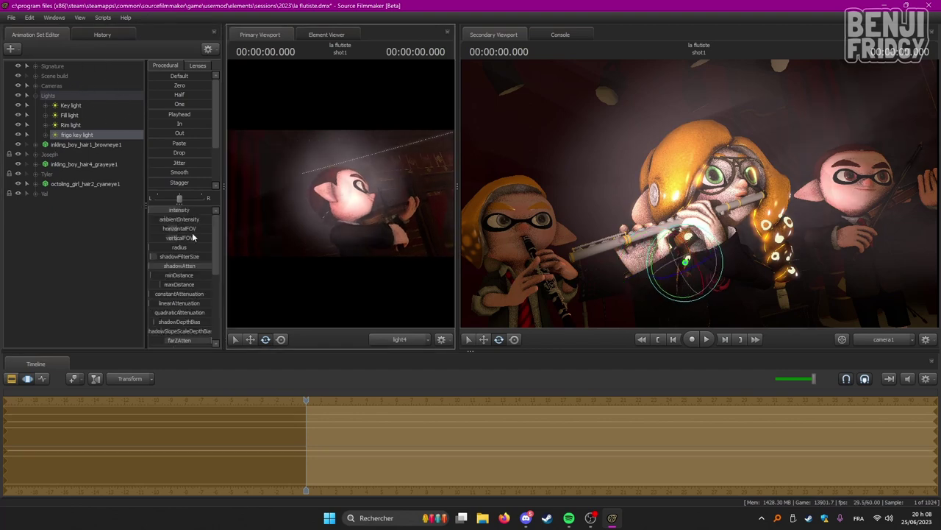
mouse_move(389, 214)
mouse_down()
mouse_move(406, 223)
mouse_move(388, 218)
mouse_up()
middle_drag(177, 240, 176, 239)
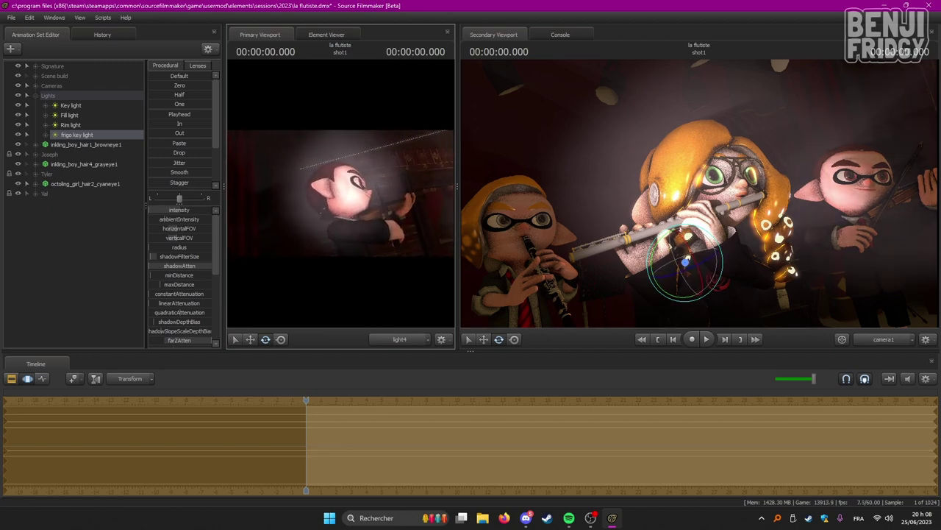
Step: Widen and re-narrow the frigo key light's field of view around the violinist while fine-tuning its aim
drag(389, 217, 386, 217)
middle_drag(174, 239, 172, 238)
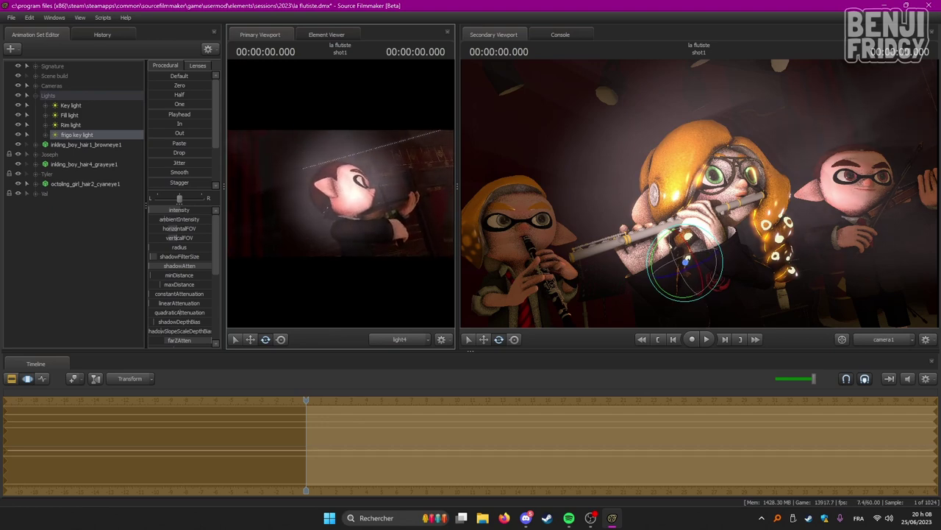
drag(350, 194, 346, 193)
scroll(340, 194, down, 5)
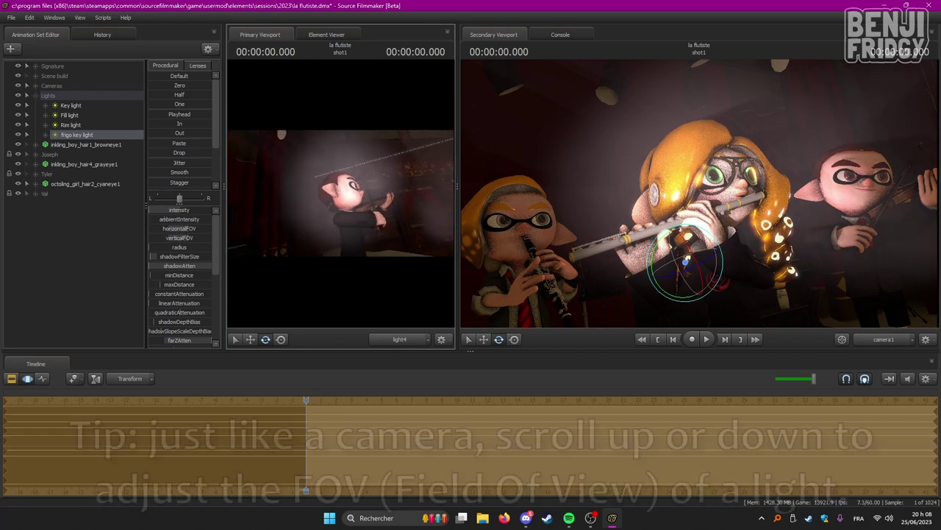
scroll(341, 194, down, 3)
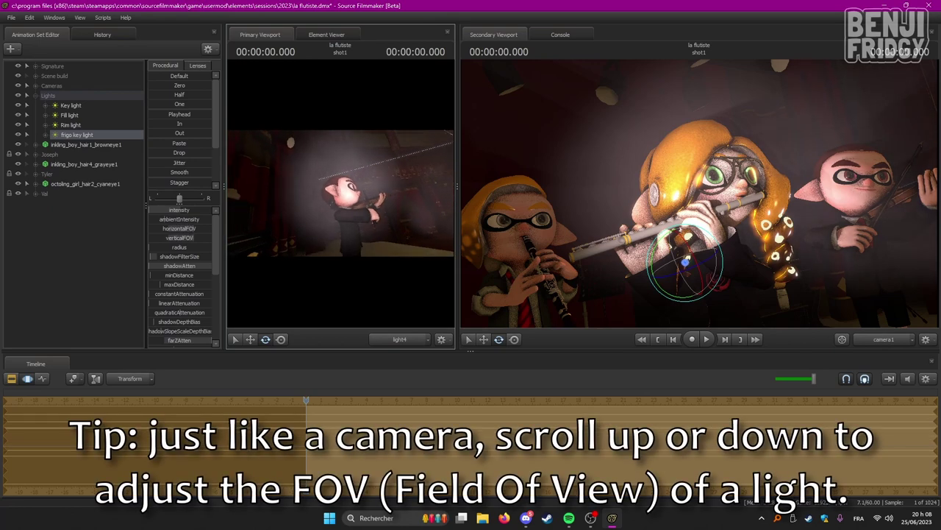
scroll(340, 193, down, 1)
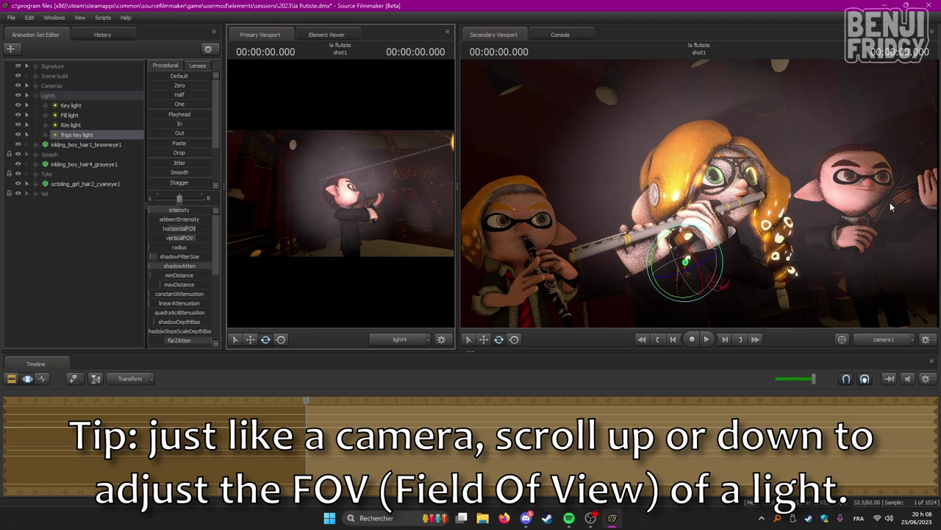
scroll(341, 194, up, 10)
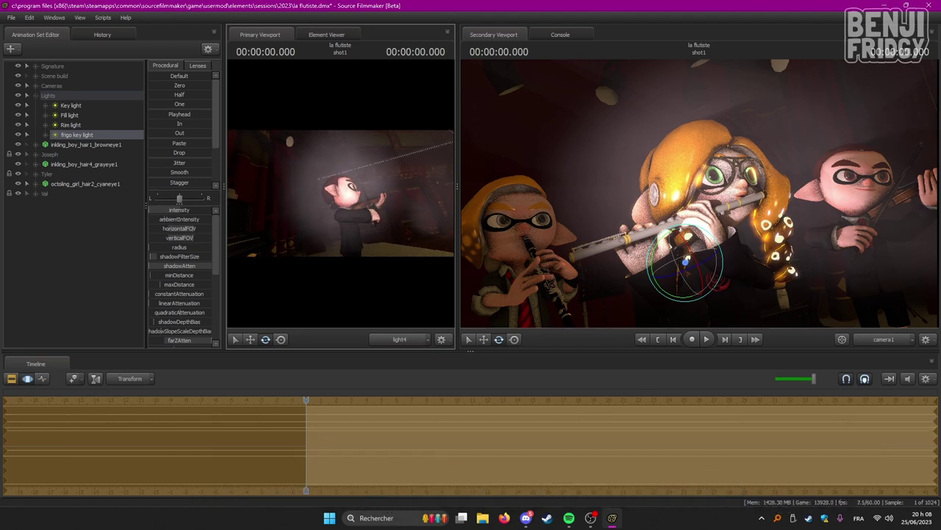
scroll(341, 193, up, 8)
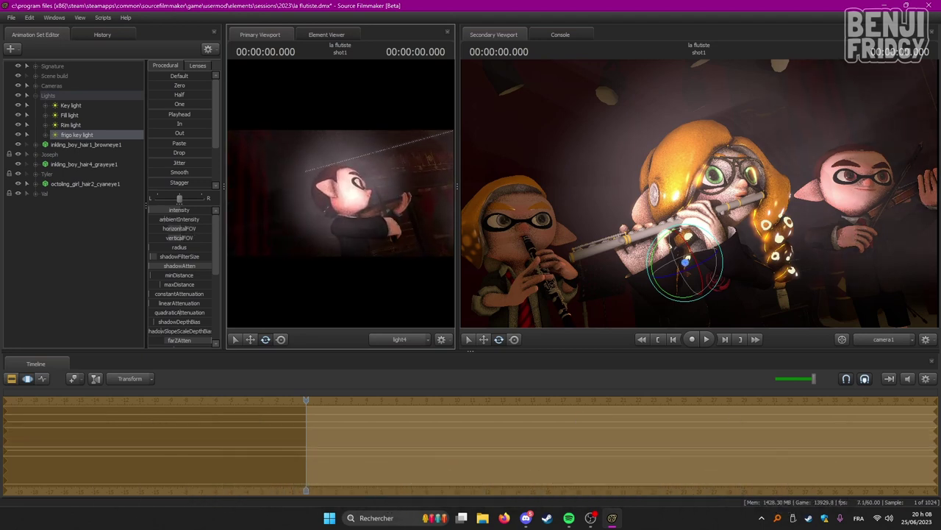
middle_drag(349, 228, 351, 228)
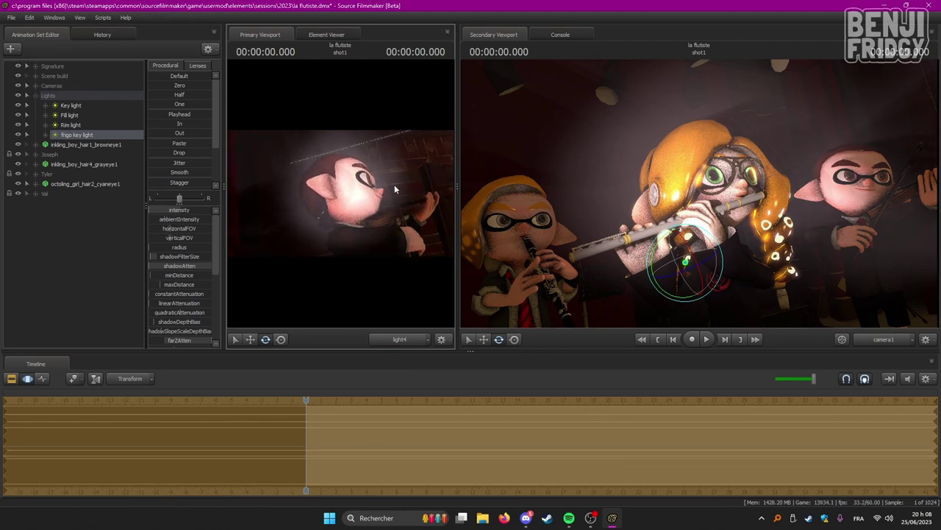
scroll(341, 194, down, 3)
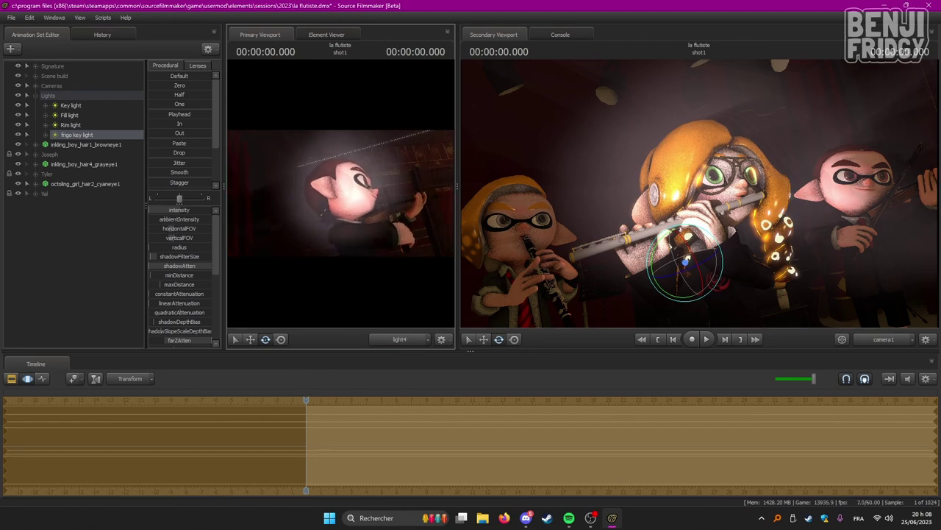
Step: Shift the frigo key light slightly and re-aim its beam at the violinist's head and upper body
mouse_move(341, 194)
mouse_down()
mouse_move(349, 195)
mouse_move(340, 193)
mouse_up()
key(s)
key(w)
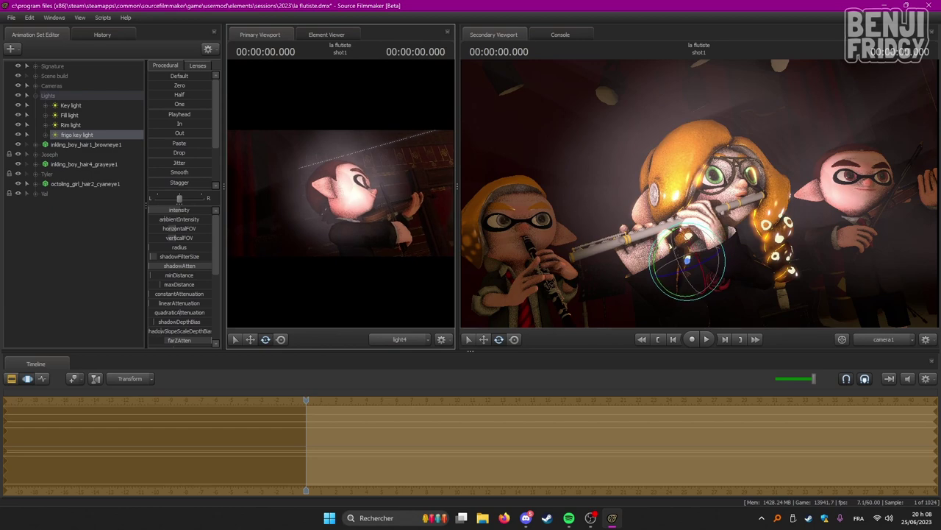
middle_drag(371, 234, 375, 234)
drag(341, 193, 335, 194)
key(w)
middle_drag(380, 236, 382, 237)
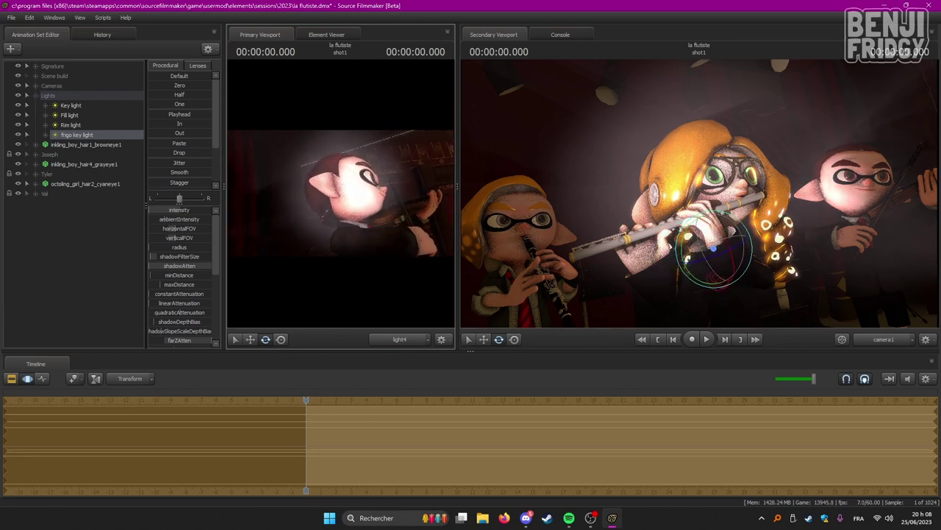
drag(340, 194, 343, 197)
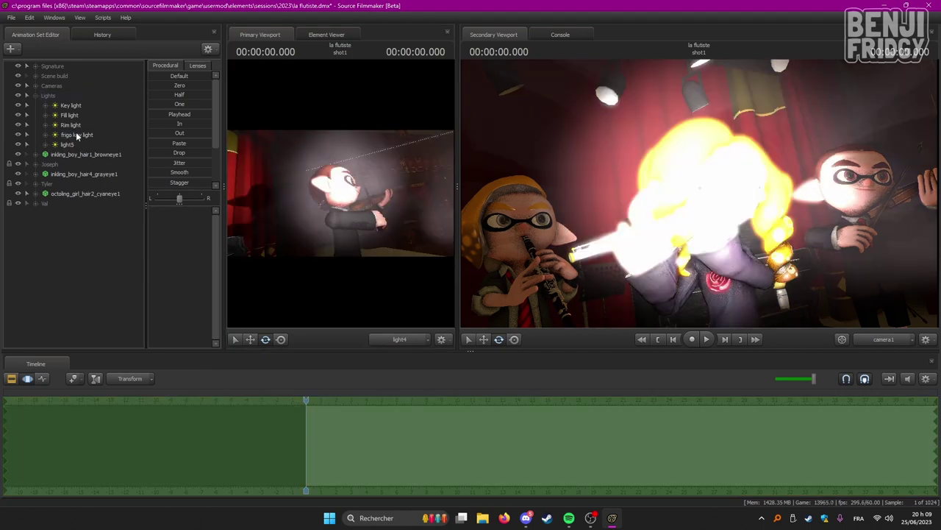
right_click(77, 145)
click(104, 153)
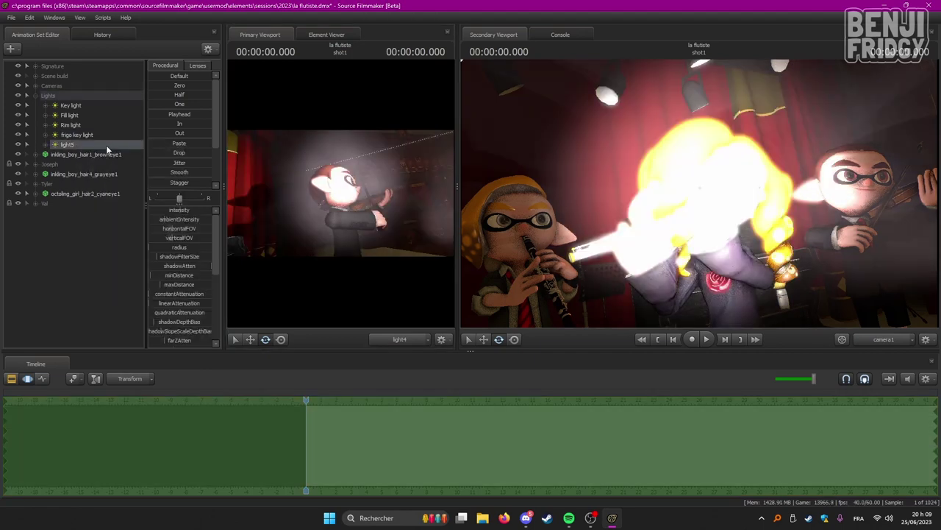
right_click(103, 145)
right_click(114, 143)
click(126, 146)
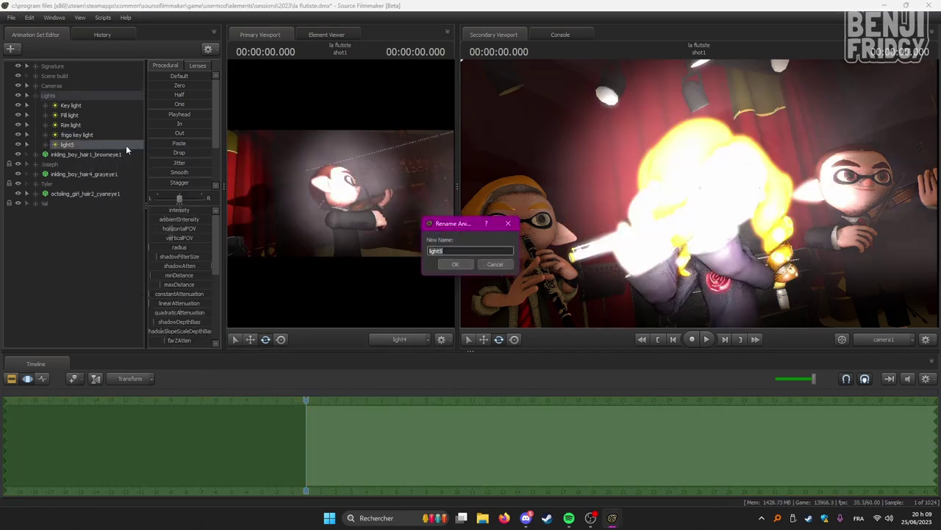
text(frigo fill light)
key(Return)
right_click(94, 144)
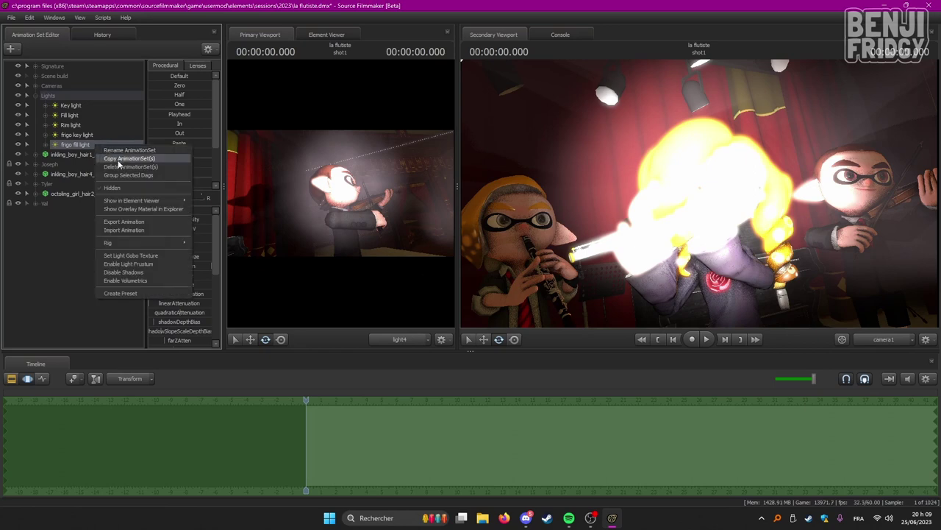
click(111, 158)
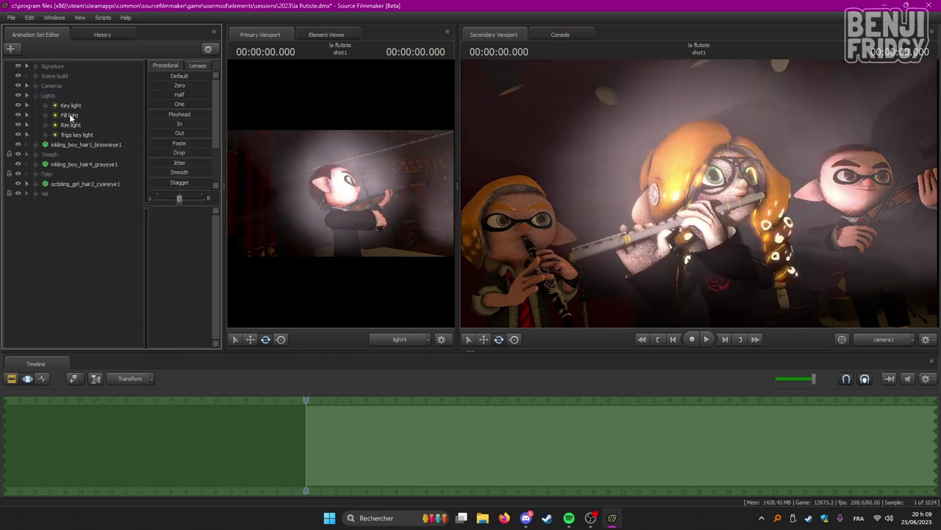
Step: Duplicate the flute player's Fill light, place the copy in the Lights group and rename it "frigo fill light"
click(70, 116)
right_click(72, 116)
click(85, 130)
right_click(81, 267)
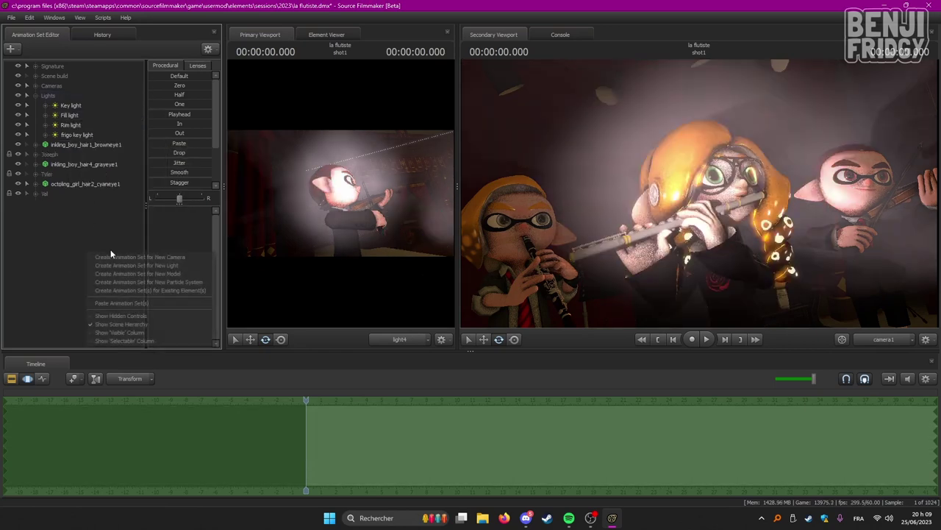
click(131, 302)
drag(60, 203, 82, 141)
double_click(106, 146)
text(fri)
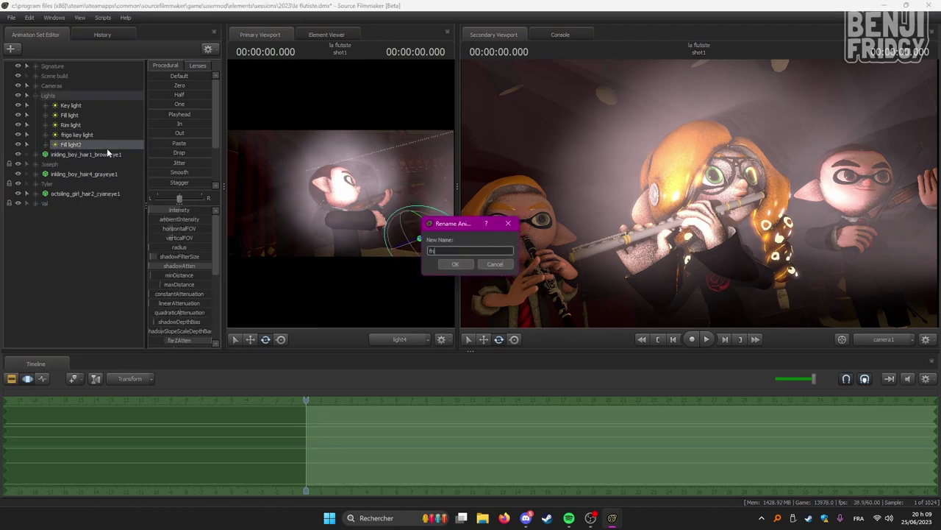
text(go fill light)
key(Return)
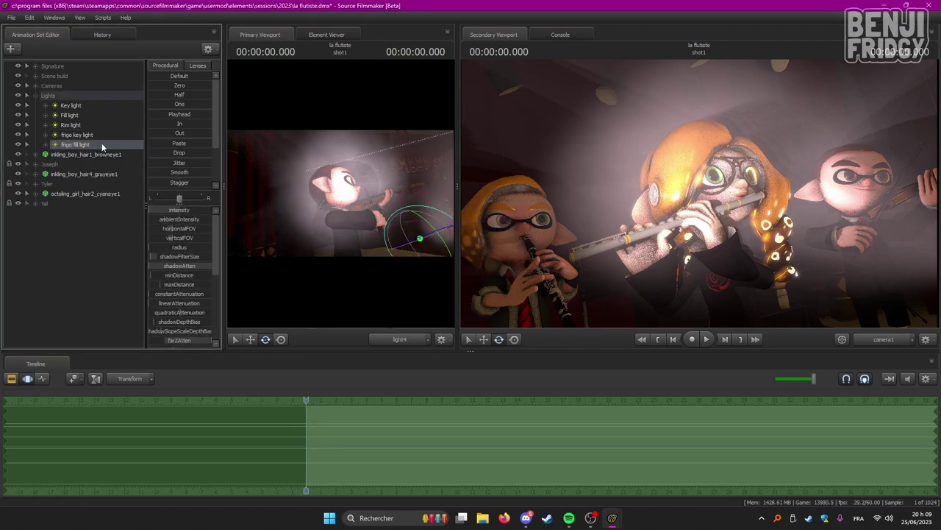
Step: Look through the frigo fill light and position it to light the violinist from the side opposite the key light
mouse_move(101, 142)
mouse_down()
mouse_move(125, 147)
mouse_move(112, 141)
mouse_up()
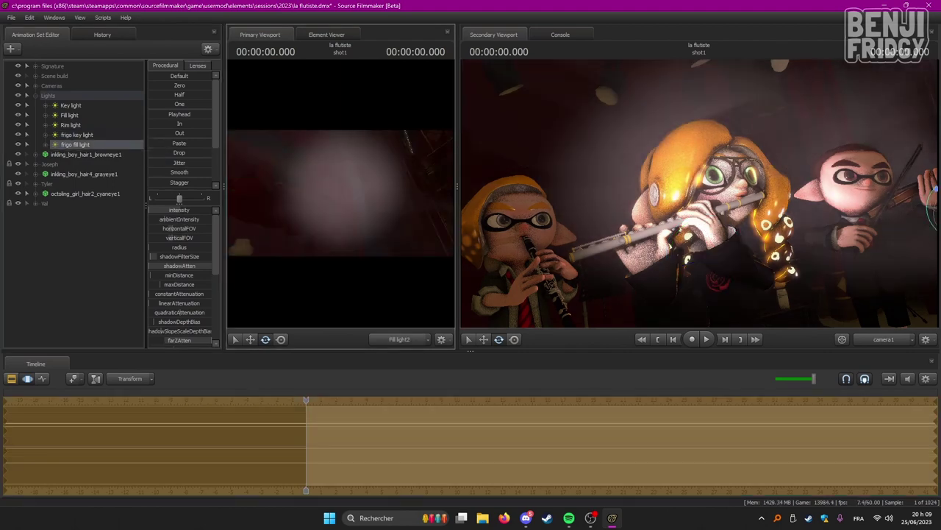
drag(341, 193, 399, 178)
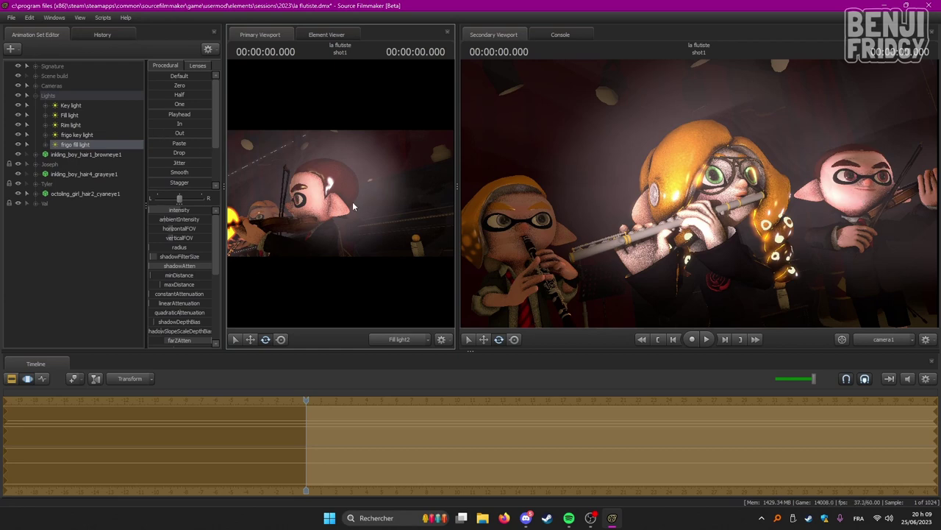
drag(353, 204, 377, 186)
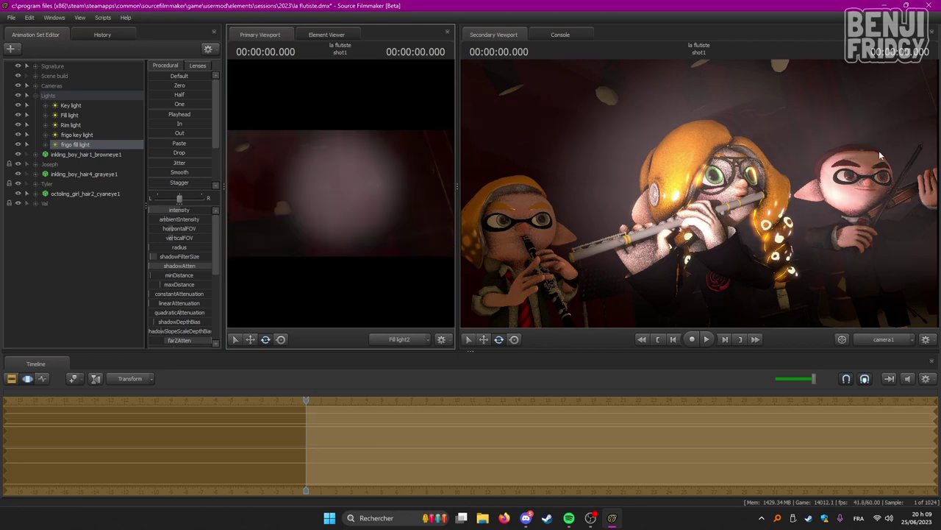
drag(317, 197, 259, 192)
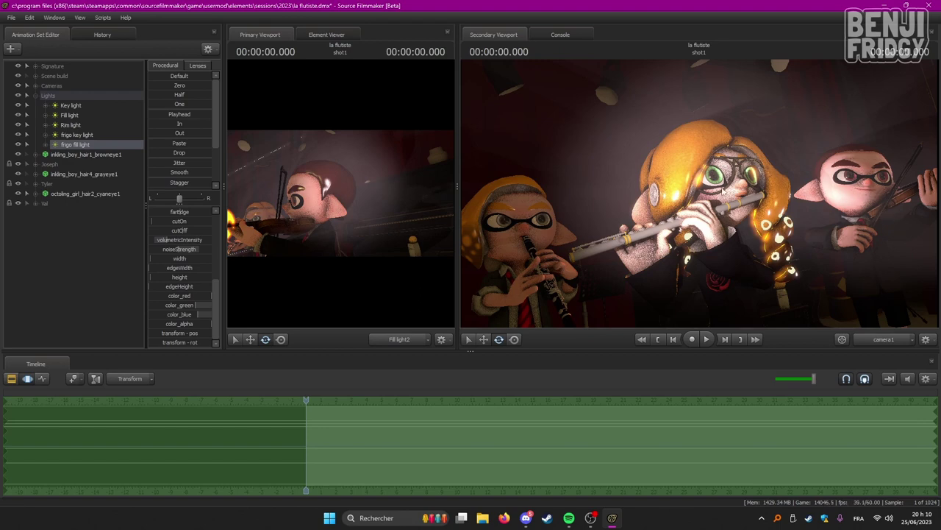
click(91, 243)
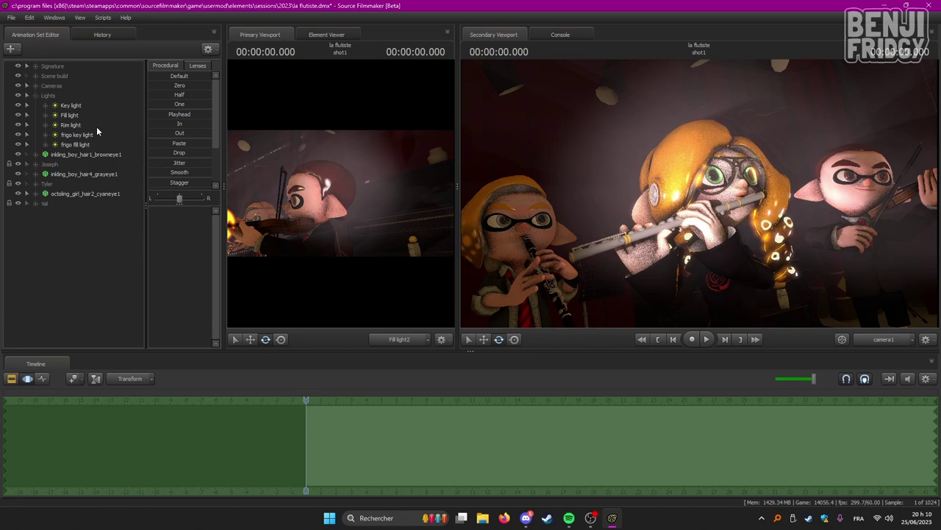
Step: Duplicate the frigo key light into the Lights group as "tyler key light" and aim it at the clarinet player
click(82, 104)
right_click(83, 252)
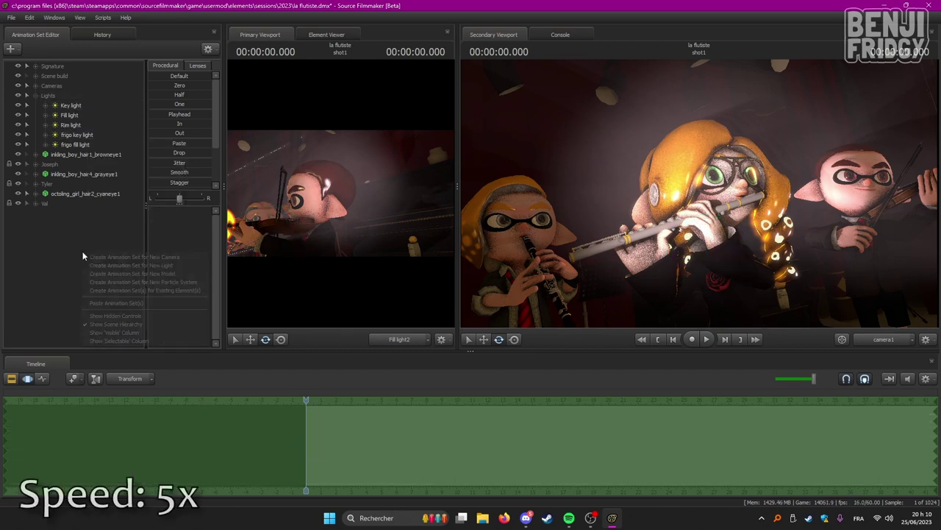
click(108, 303)
drag(83, 213, 104, 149)
double_click(107, 157)
text(tyler key light)
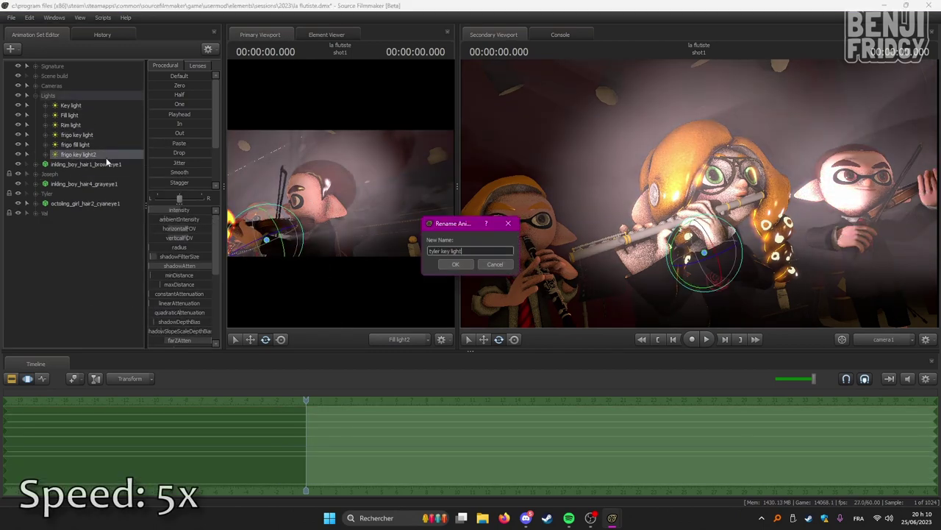
key(Return)
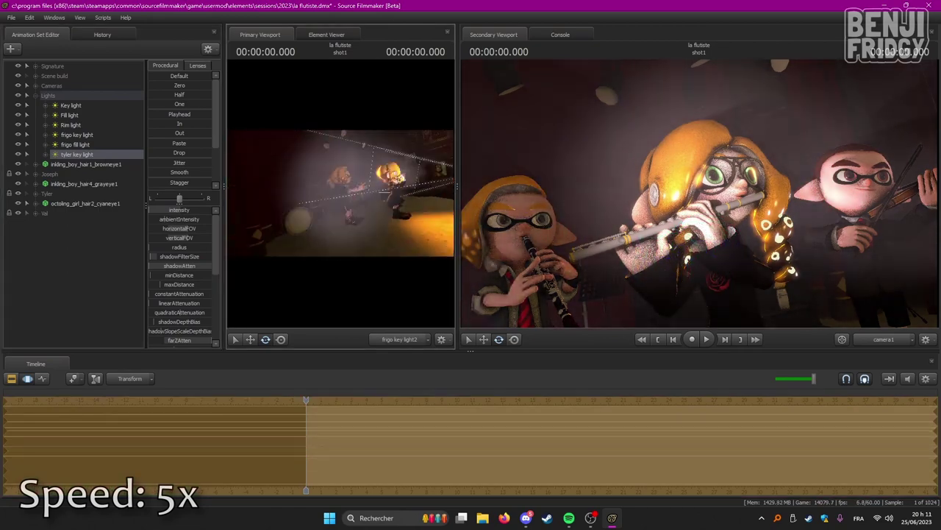
drag(341, 193, 355, 193)
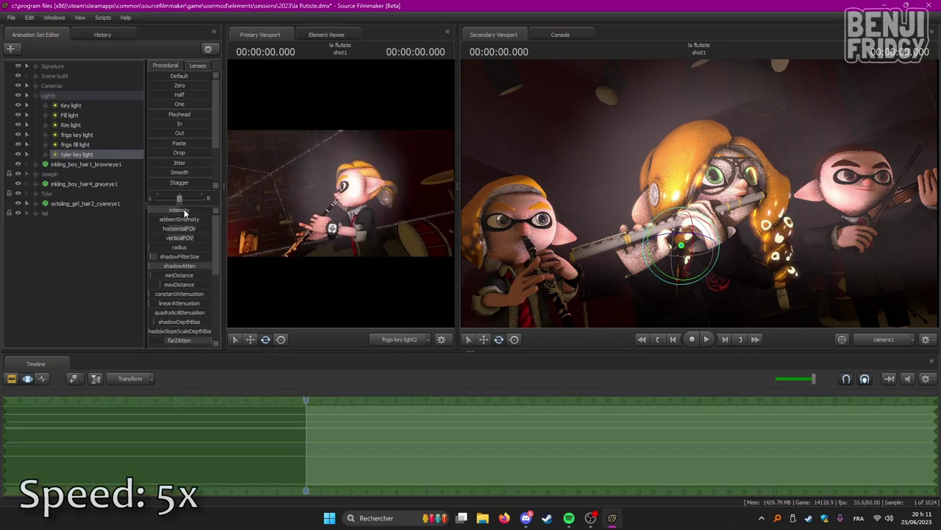
Step: Duplicate the frigo fill light into the Lights group as "tyler fill light" and look through it in the primary viewport
right_click(80, 145)
right_click(72, 272)
click(96, 361)
drag(69, 223, 53, 96)
right_click(79, 164)
text(tyler fill light)
key(Return)
drag(87, 166, 392, 197)
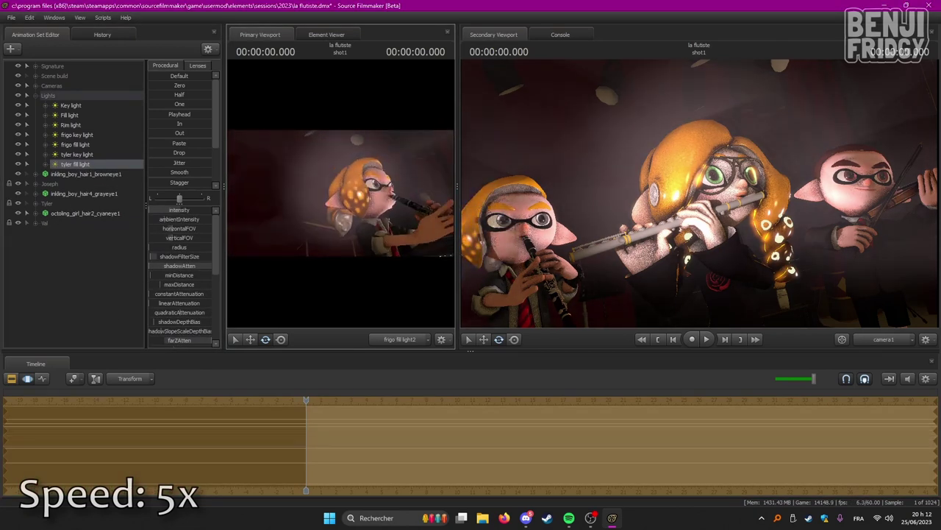
Step: Refine the tyler fill light's aim on the clarinet player, adjust its intensity and save the session
drag(279, 202, 279, 202)
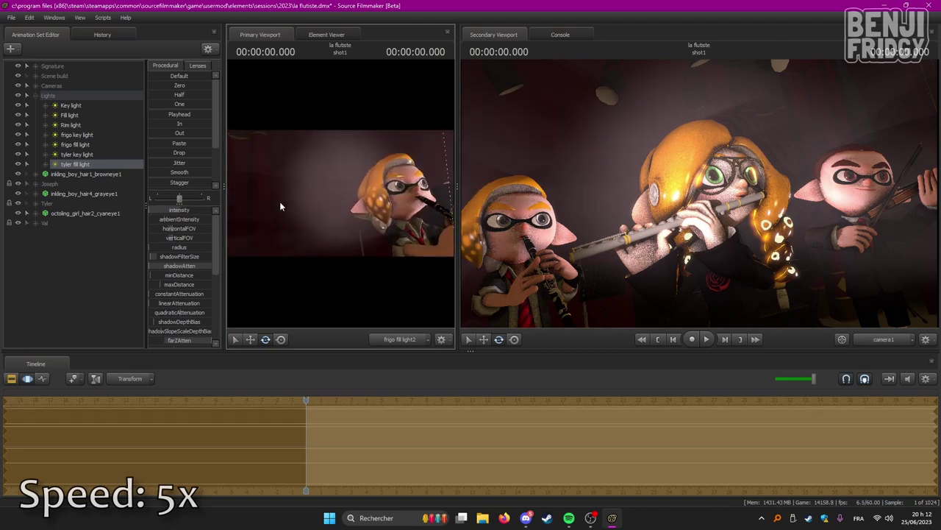
drag(160, 210, 168, 210)
drag(244, 214, 244, 214)
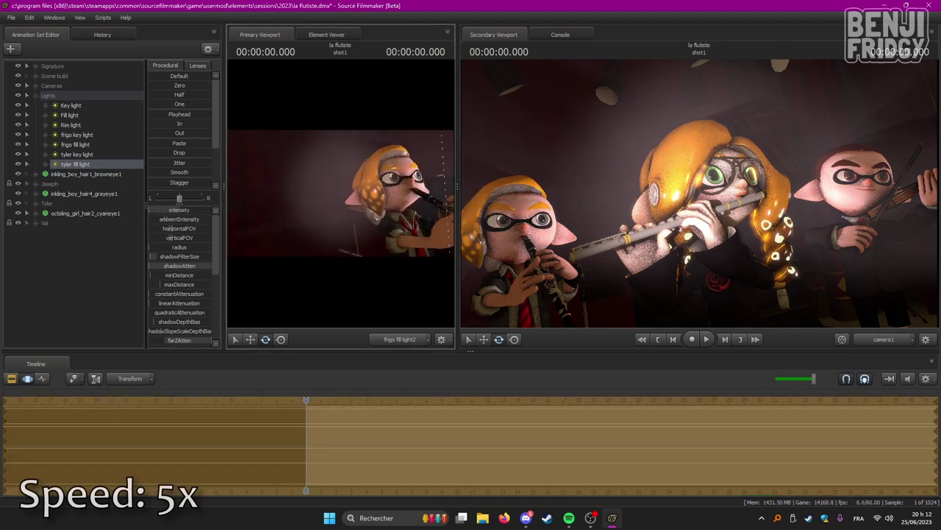
drag(383, 224, 383, 224)
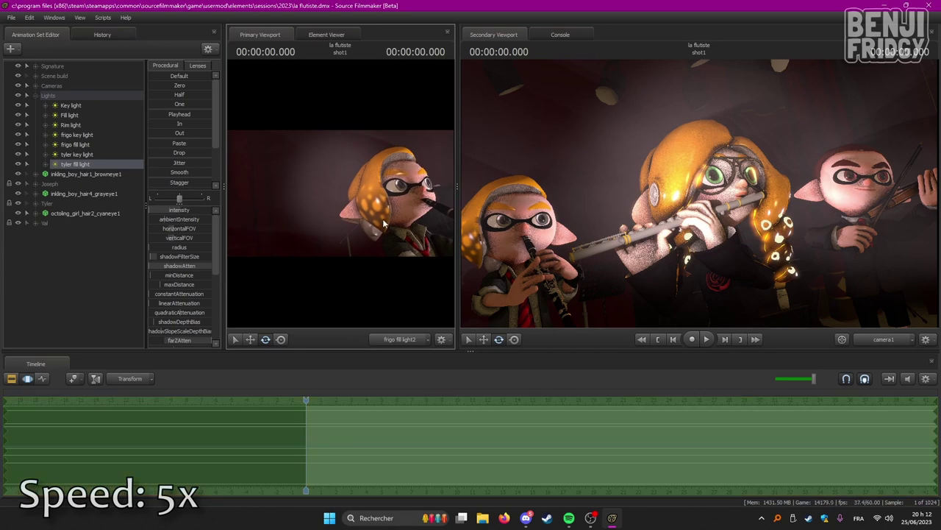
Step: Show the Element Viewer in place of the primary viewport to examine the model's material settings
click(402, 339)
click(327, 34)
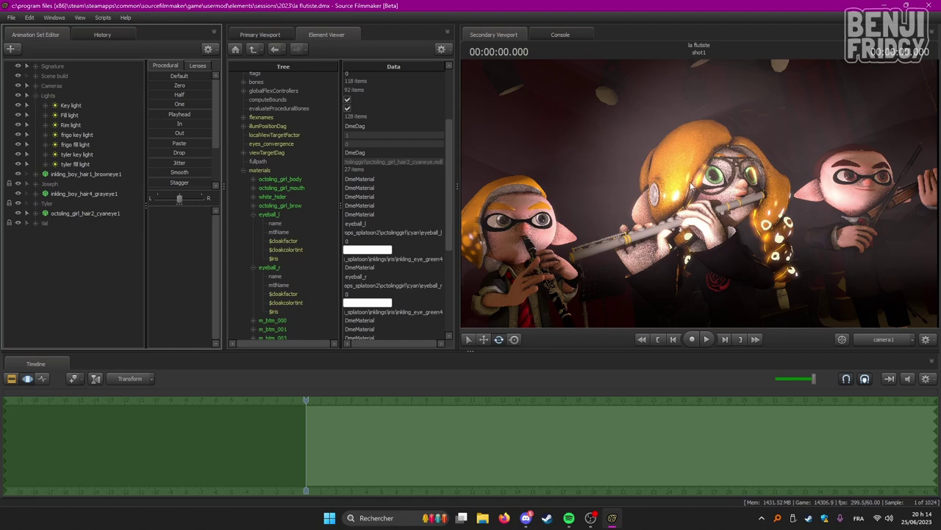
Step: Create a new light in the Lights group and rename it "Ambient light"
right_click(75, 251)
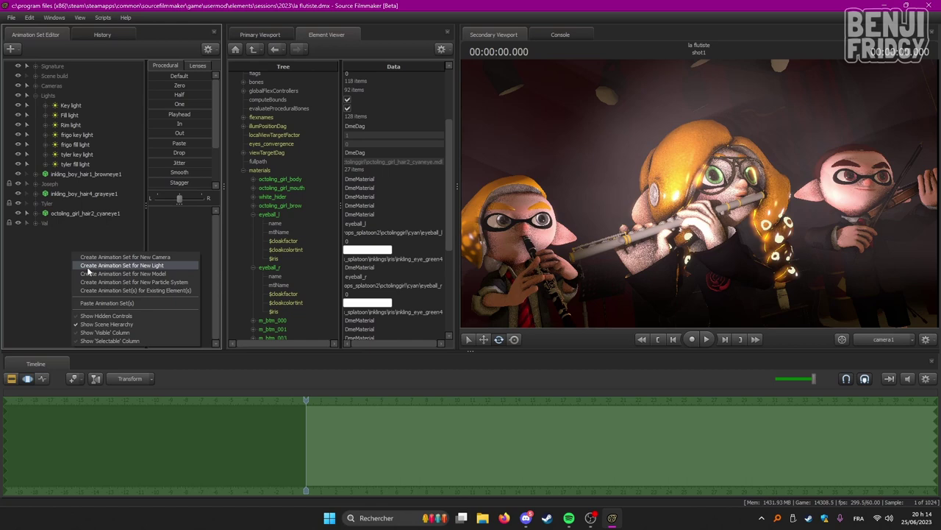
click(87, 266)
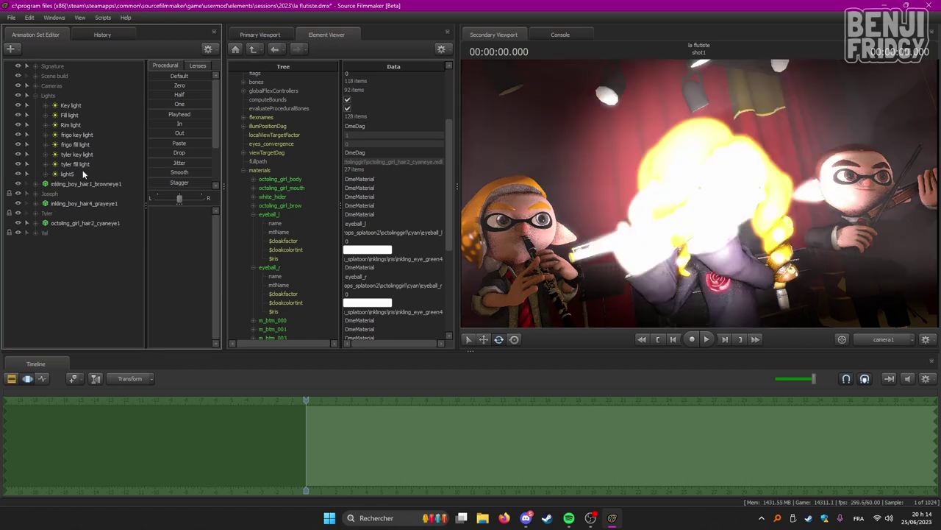
right_click(76, 172)
click(102, 180)
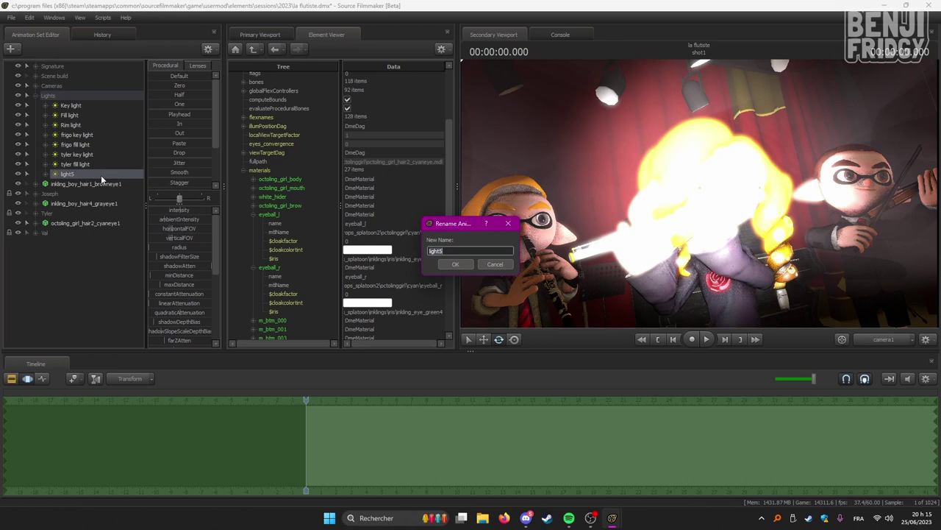
text(Ambient)
key(Return)
Step: Look through the Ambient light in the secondary viewport and move it high up, facing down at the musicians
click(101, 175)
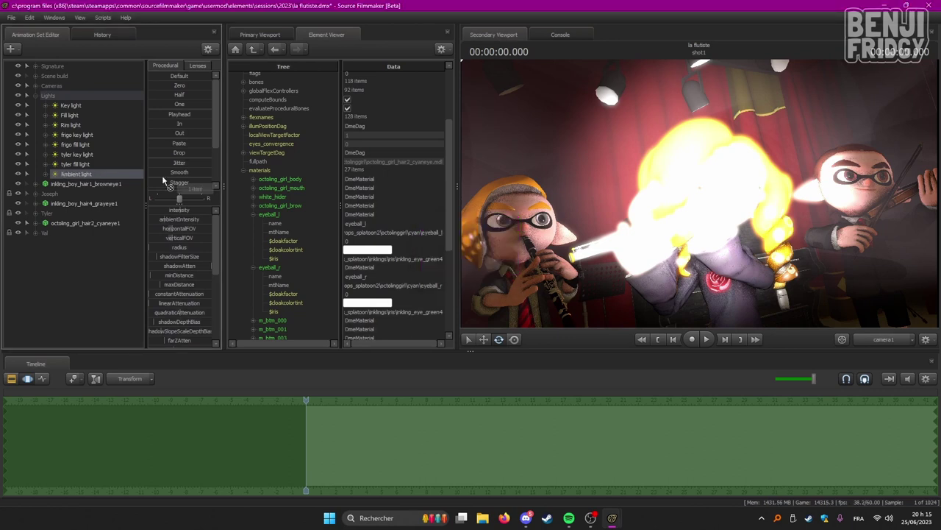
key(w)
mouse_move(699, 194)
mouse_down()
mouse_move(699, 147)
mouse_move(710, 144)
mouse_move(764, 214)
mouse_move(699, 193)
mouse_up()
Step: Look through the Ambient light in the primary viewport and switch the secondary viewport back to camera1
click(266, 35)
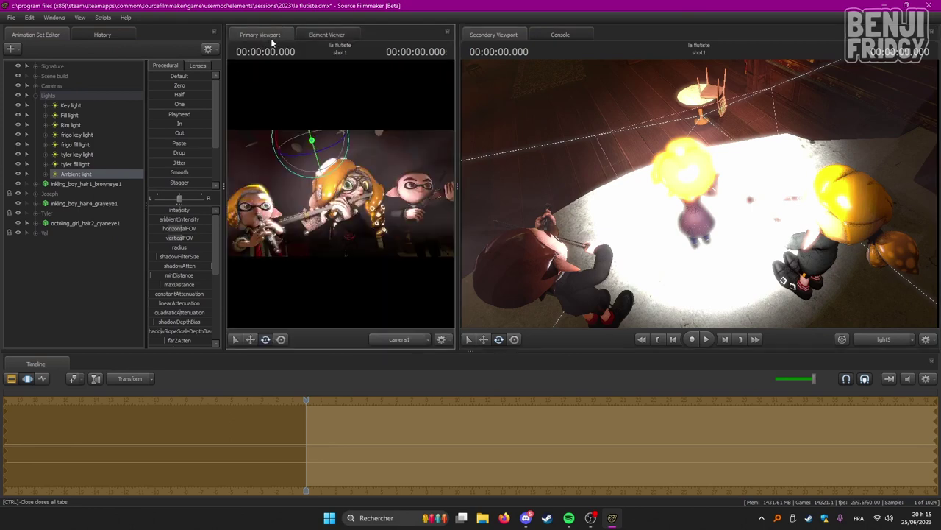
click(92, 183)
drag(377, 218, 378, 217)
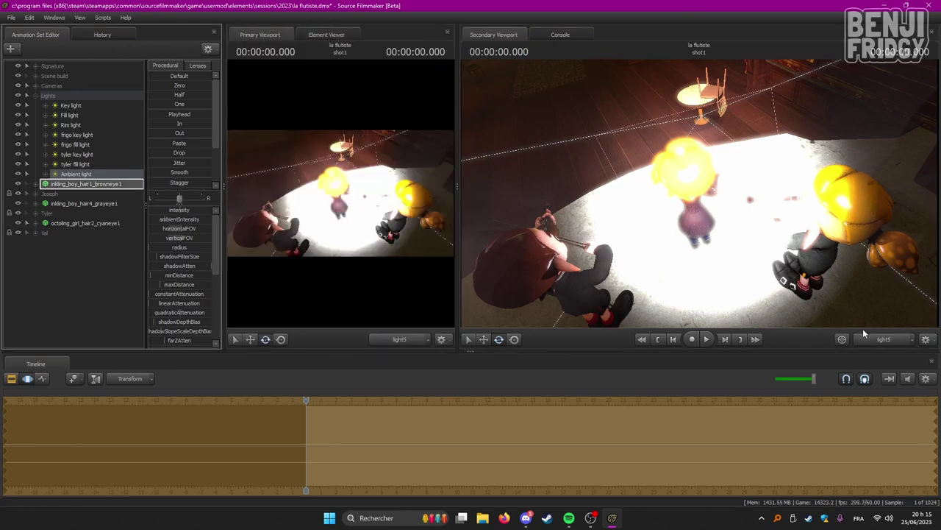
click(870, 340)
click(870, 340)
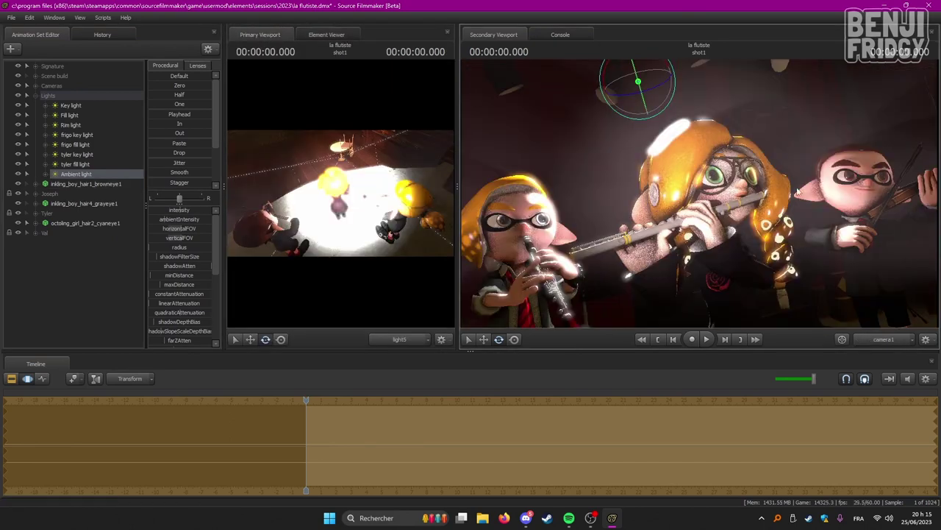
Step: Re-aim the Ambient light to cover the stage from above with a wider field of view, and set its intensity to 0.01
mouse_move(370, 214)
mouse_down()
mouse_move(374, 228)
mouse_move(367, 216)
mouse_up()
scroll(366, 218, down, 5)
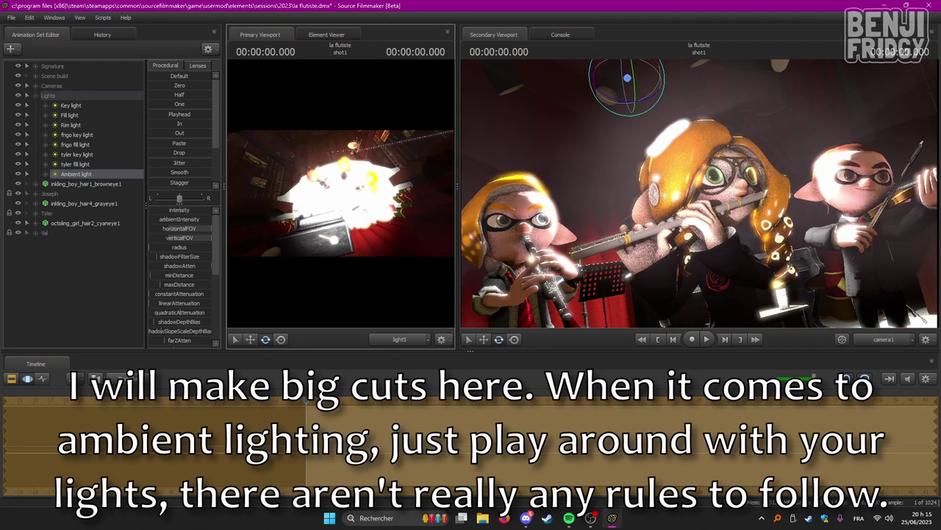
click(188, 210)
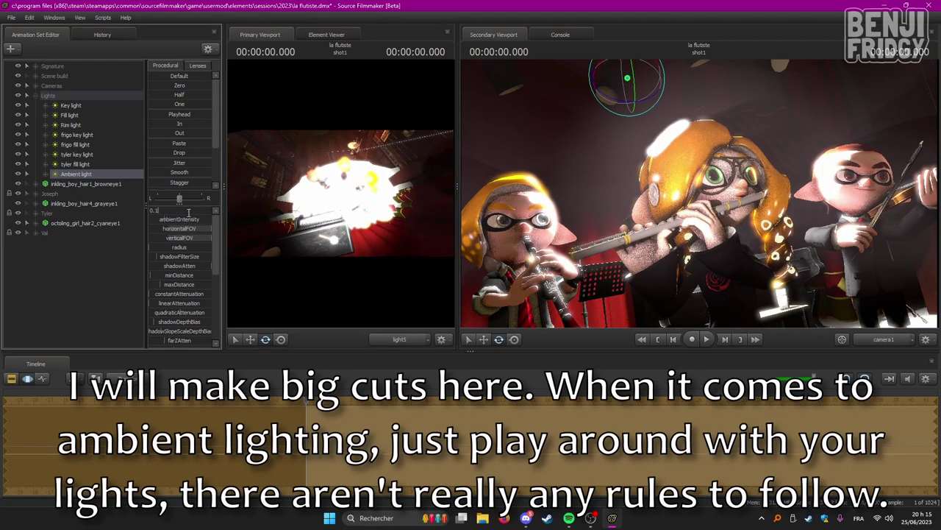
key(Return)
click(189, 211)
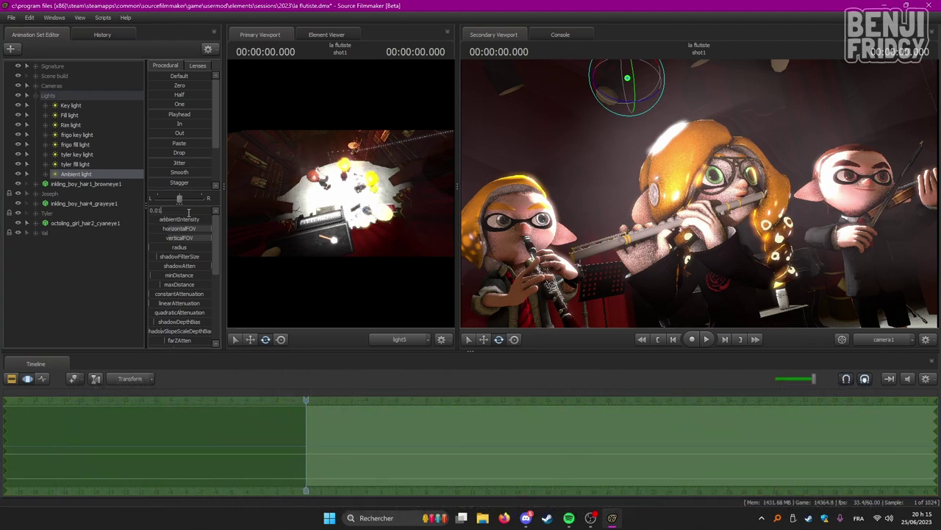
key(Return)
Step: Reposition the Ambient light higher above the stage and enable its volumetrics
drag(306, 220, 316, 240)
scroll(185, 281, down, 5)
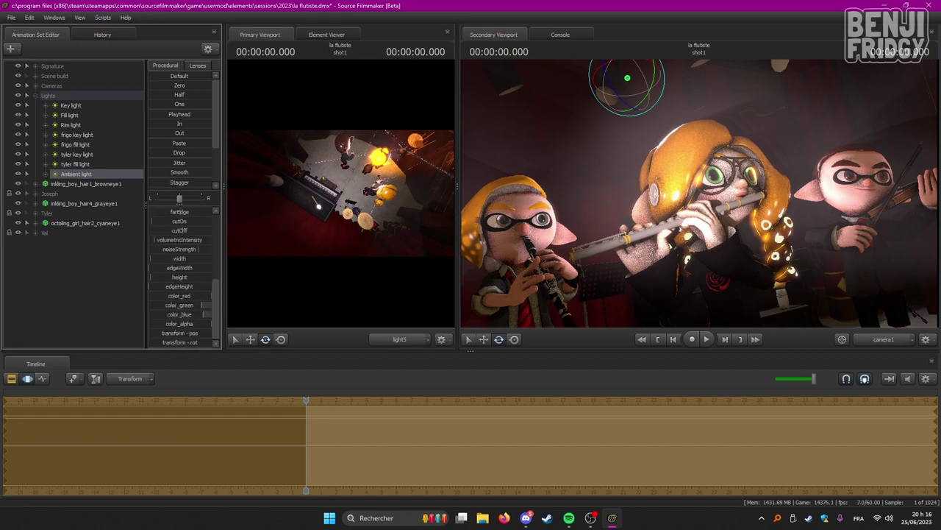
right_click(90, 176)
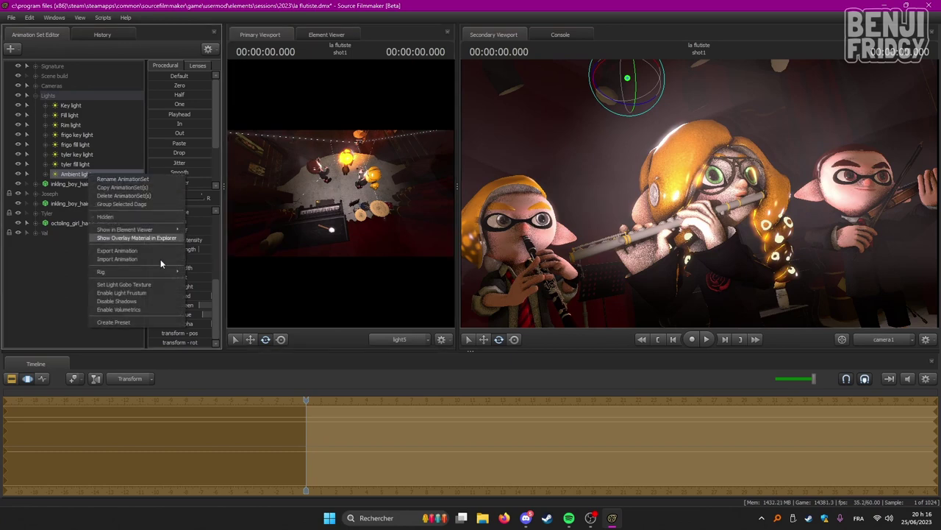
click(146, 310)
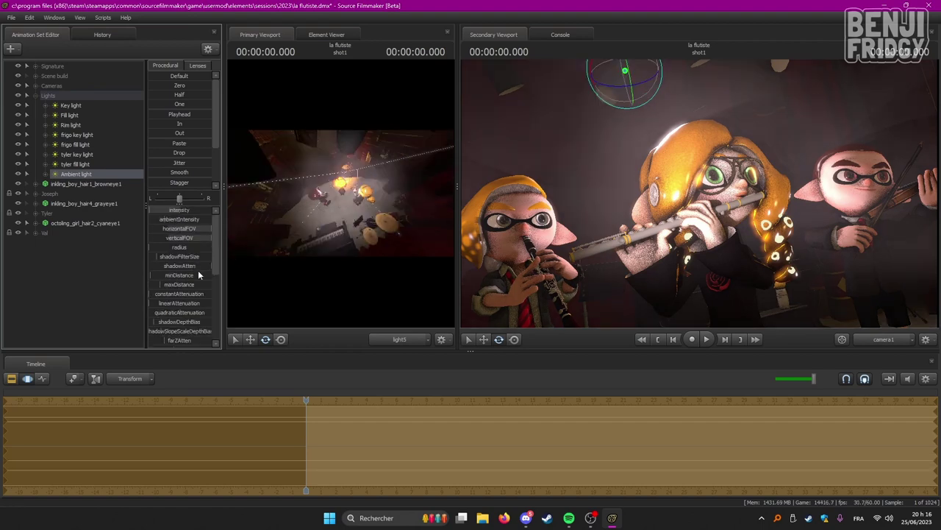
Step: Lower the Ambient light's shadowAtten to its minimum and set its shadowFilterSize to 0.03
drag(200, 266, 149, 266)
click(200, 258)
text(0.03)
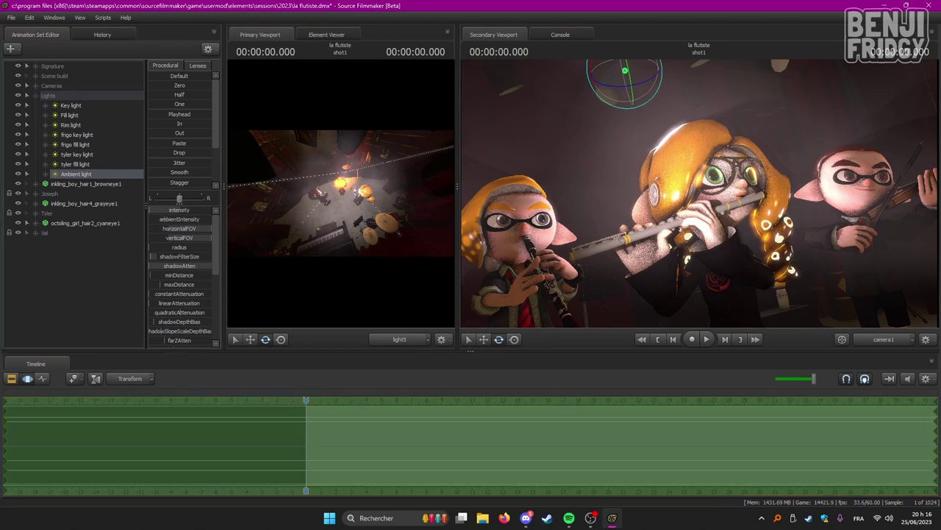
key(Return)
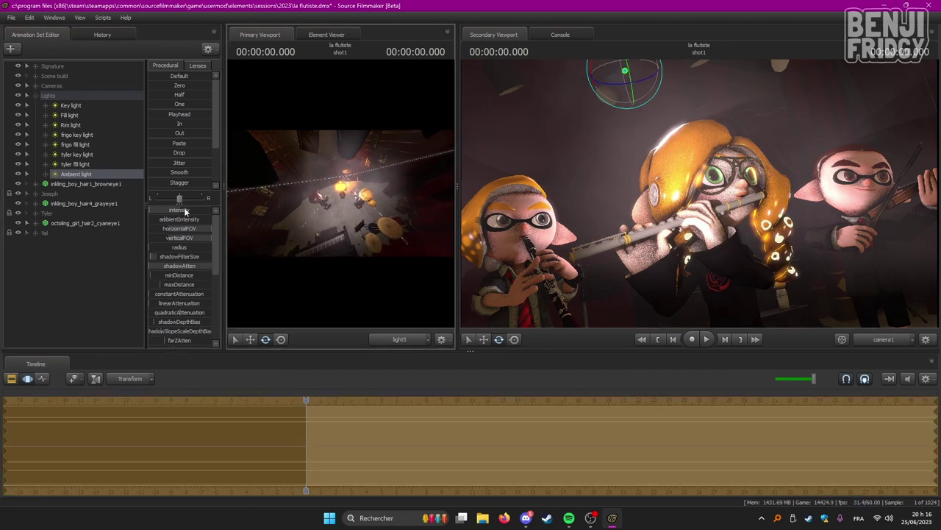
Step: Set the Ambient light's intensity to 0.02 and adjust its position and aim over the band
click(186, 210)
text(0.02)
key(Return)
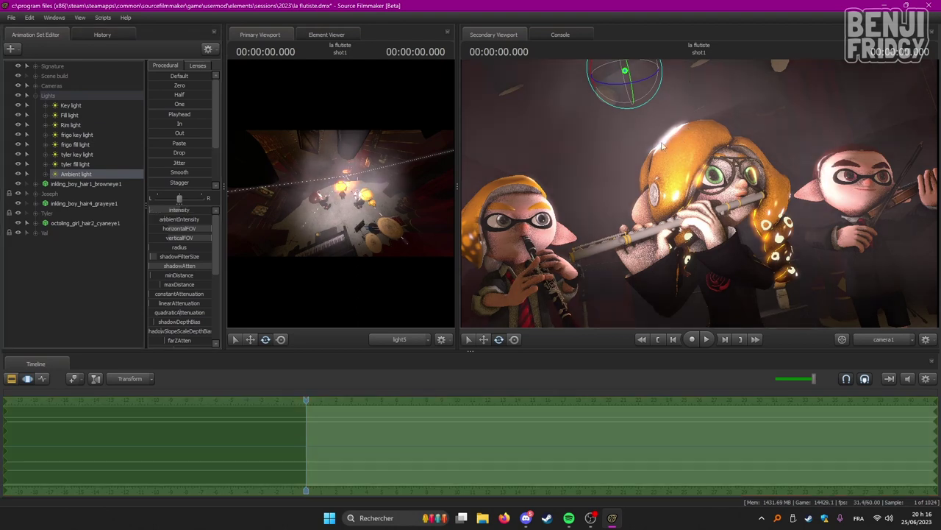
drag(390, 274, 374, 290)
mouse_move(389, 196)
mouse_down()
mouse_move(403, 197)
mouse_move(401, 178)
mouse_move(398, 201)
mouse_move(387, 188)
mouse_move(400, 208)
mouse_up()
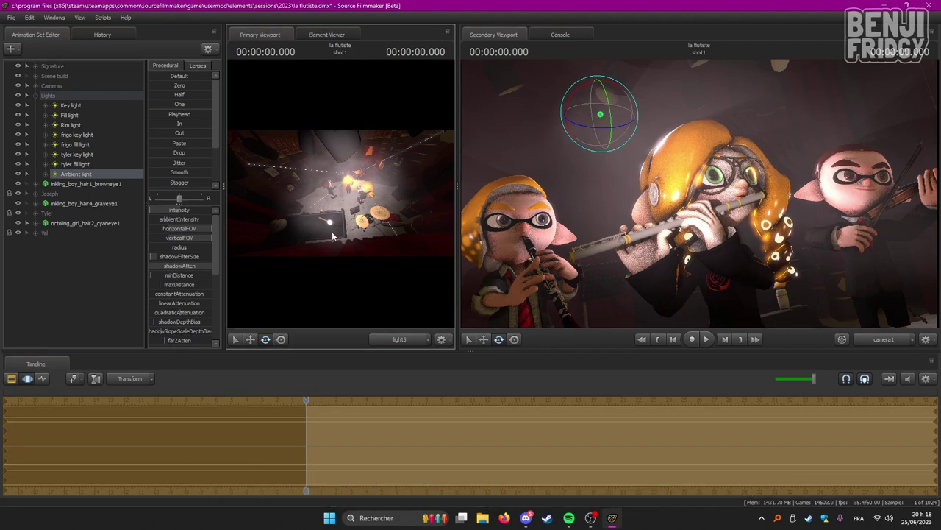
click(42, 378)
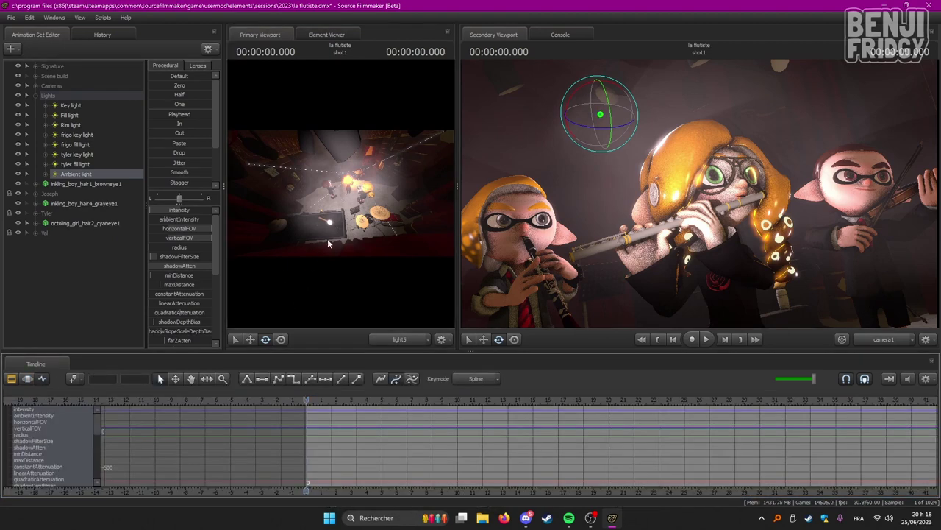
middle_drag(355, 492, 449, 492)
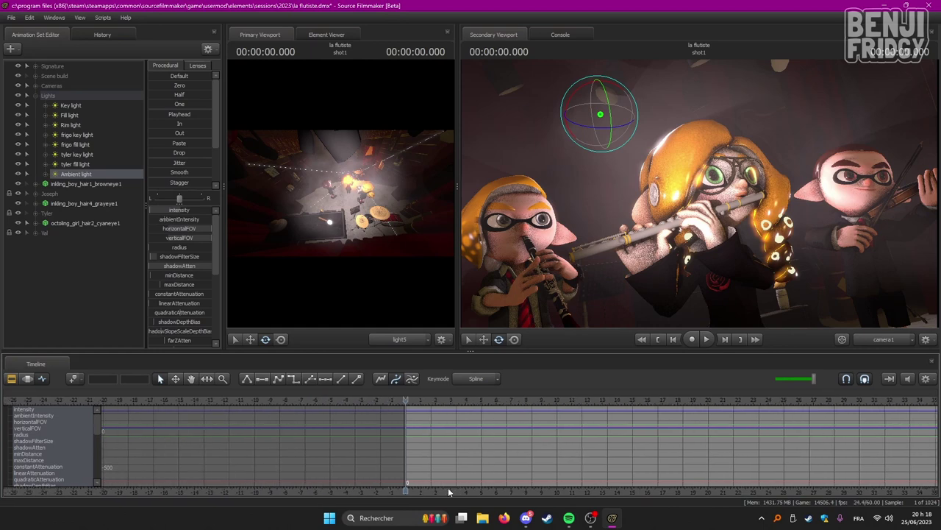
click(37, 423)
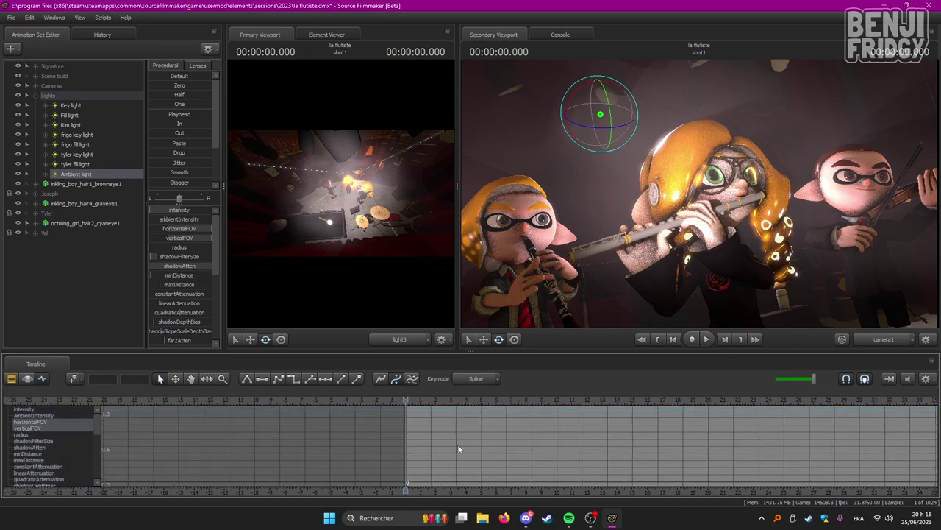
click(28, 379)
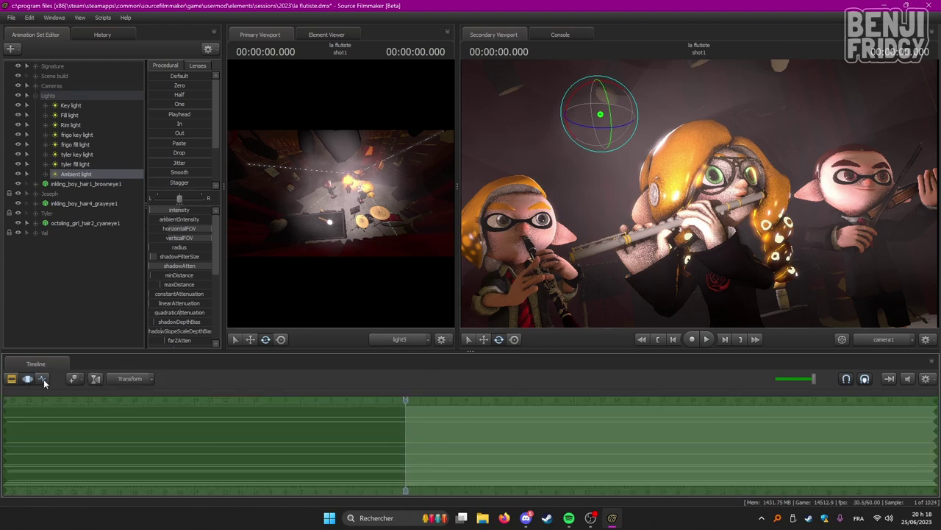
Step: In the Graph Editor, keyframe the Ambient light's horizontalFOV and verticalFOV together at frame 0
click(43, 380)
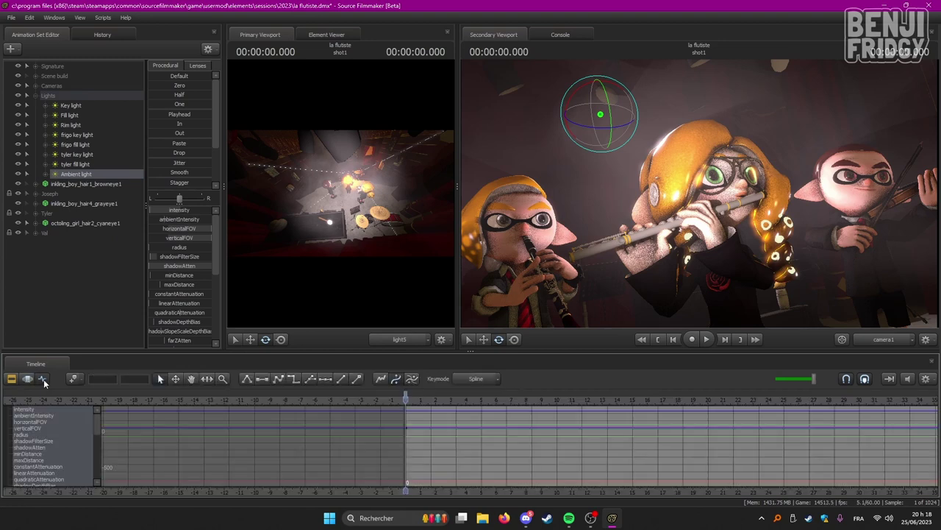
click(38, 423)
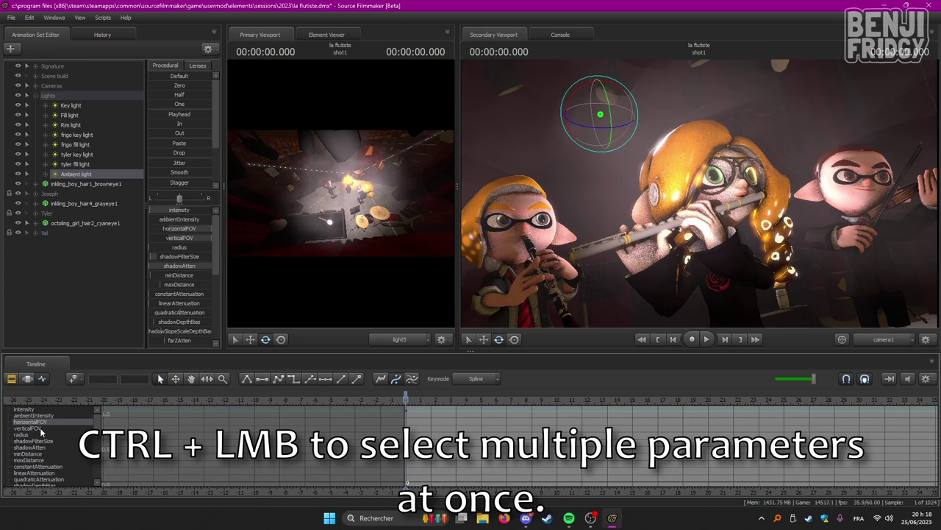
ctrl+click(40, 427)
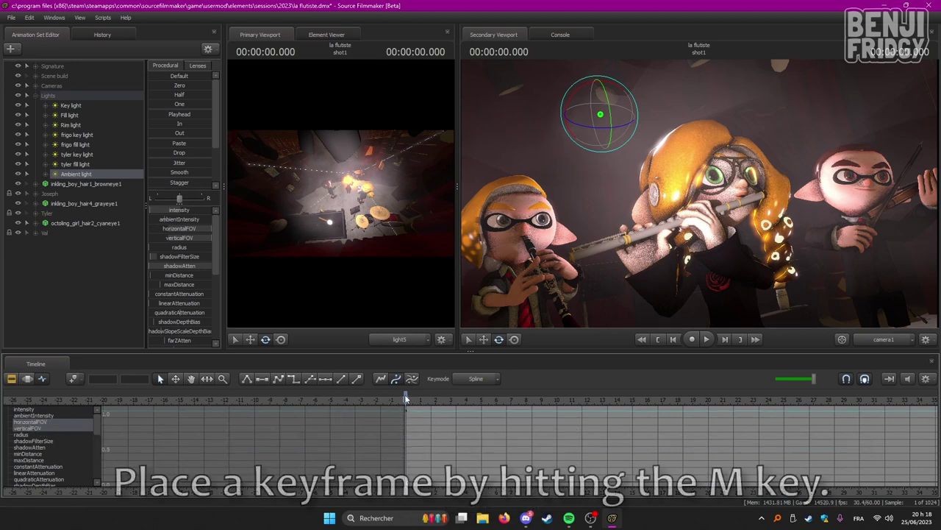
key(m)
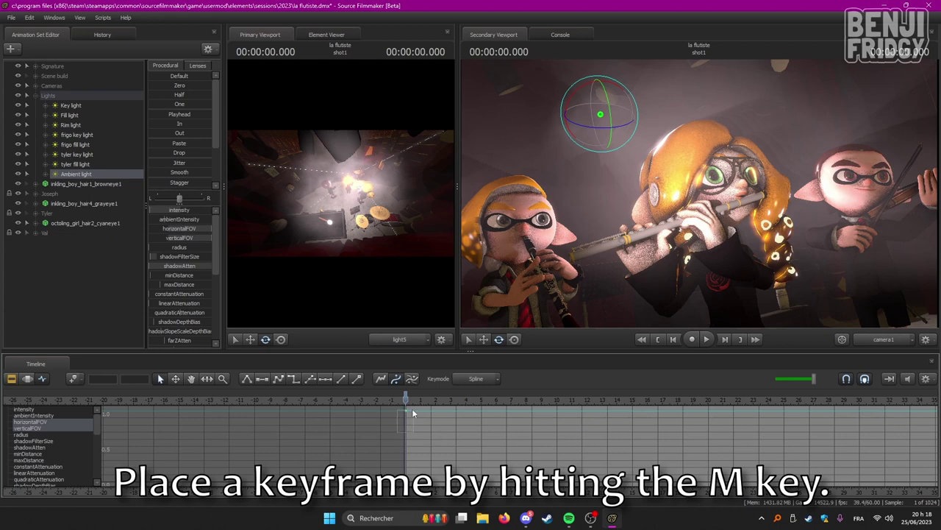
key(m)
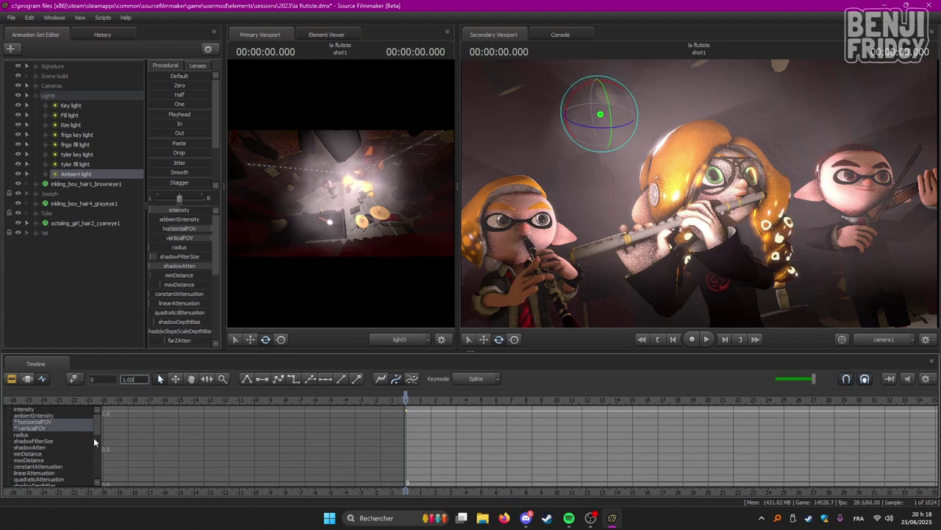
Step: Set the horizontalFOV and verticalFOV keyframes to 1.20, return to the Motion Editor and save the session
click(30, 378)
key(F4)
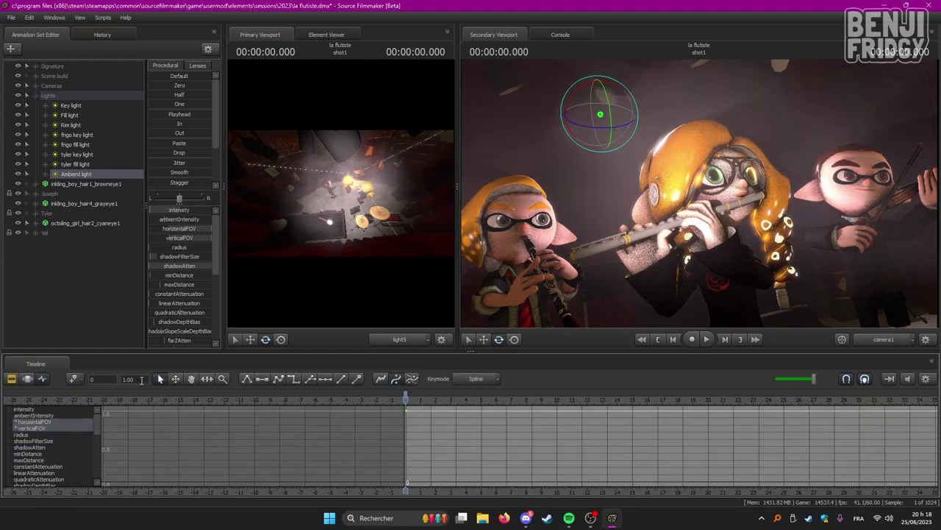
click(140, 379)
key(Return)
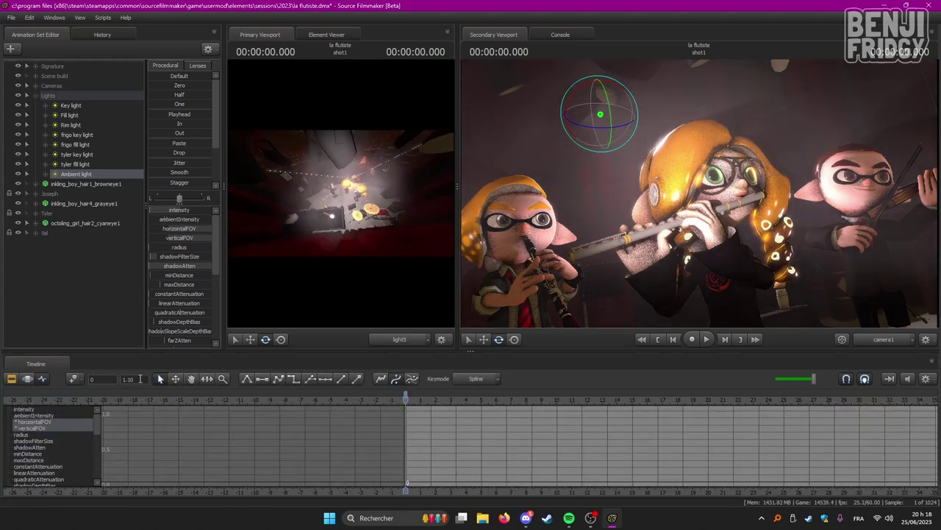
click(140, 379)
key(BackSpace)
text(2)
key(Return)
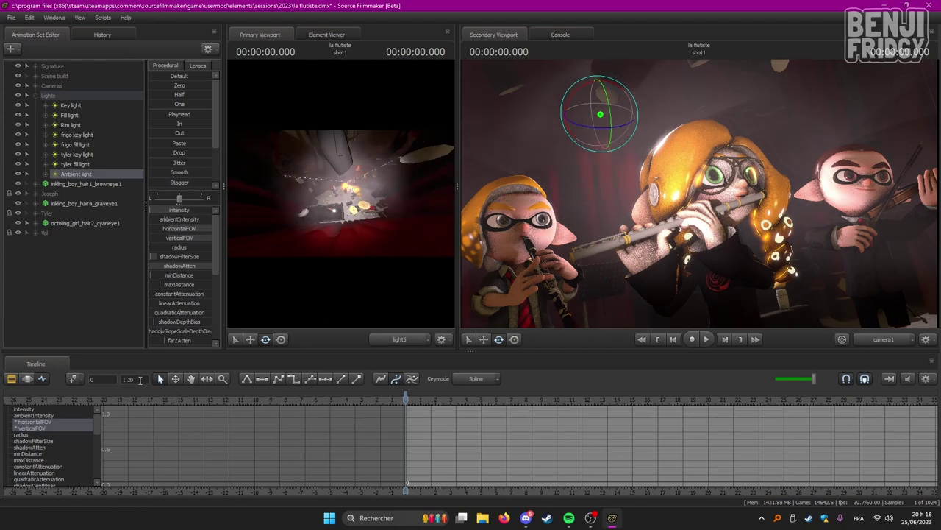
click(27, 378)
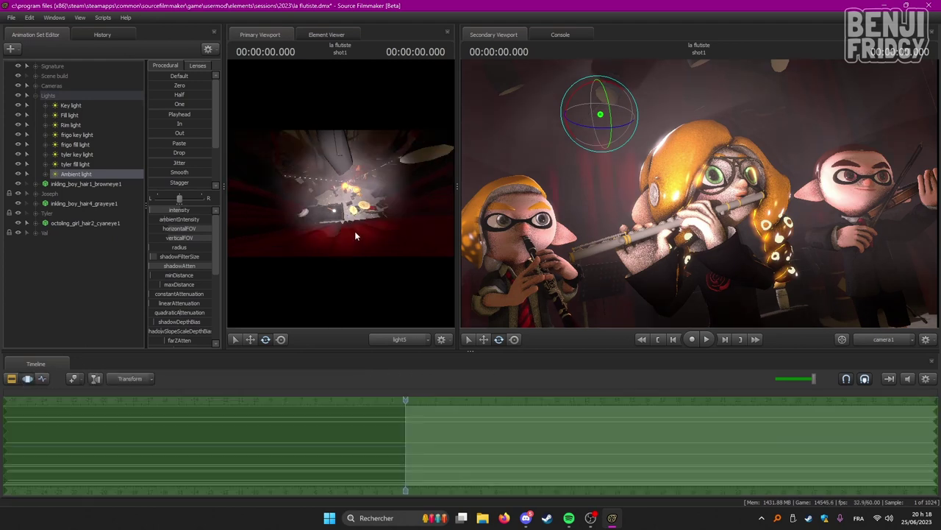
key(ctrl+s)
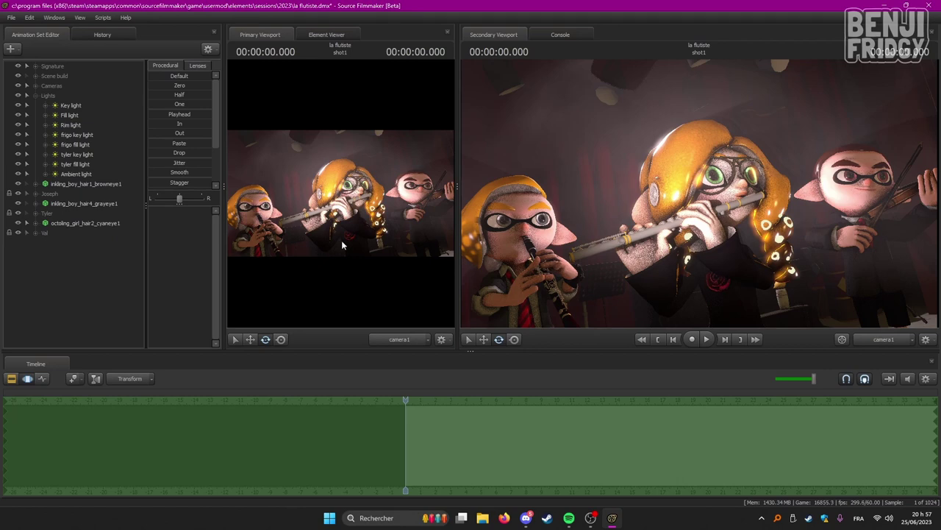
Step: Create another new light in the Lights group and rename it "Rose emphasis light"
right_click(78, 266)
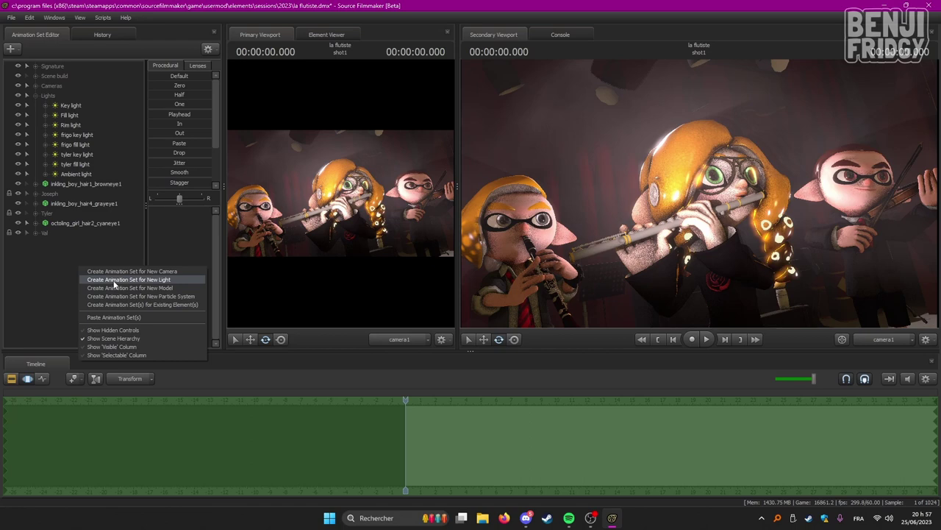
click(546, 4)
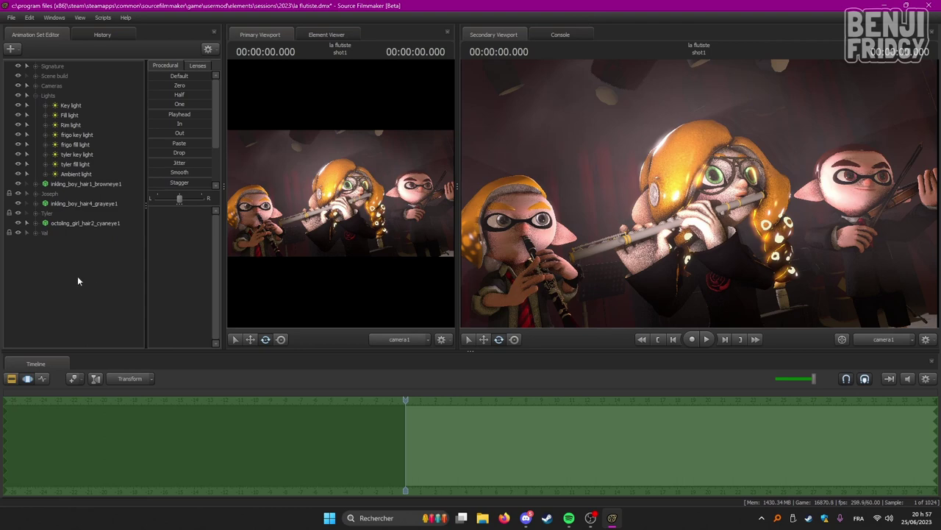
right_click(58, 278)
click(91, 291)
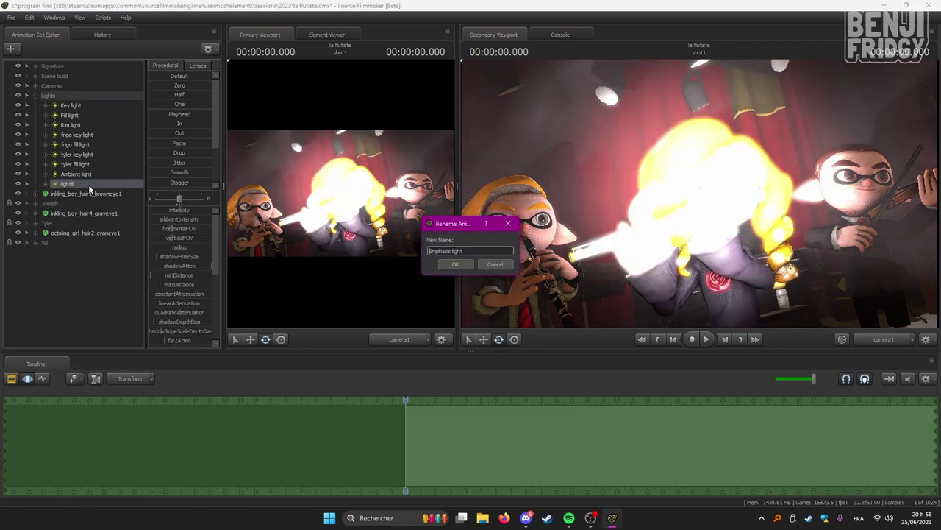
key(Delete)
text(Rose e)
key(Return)
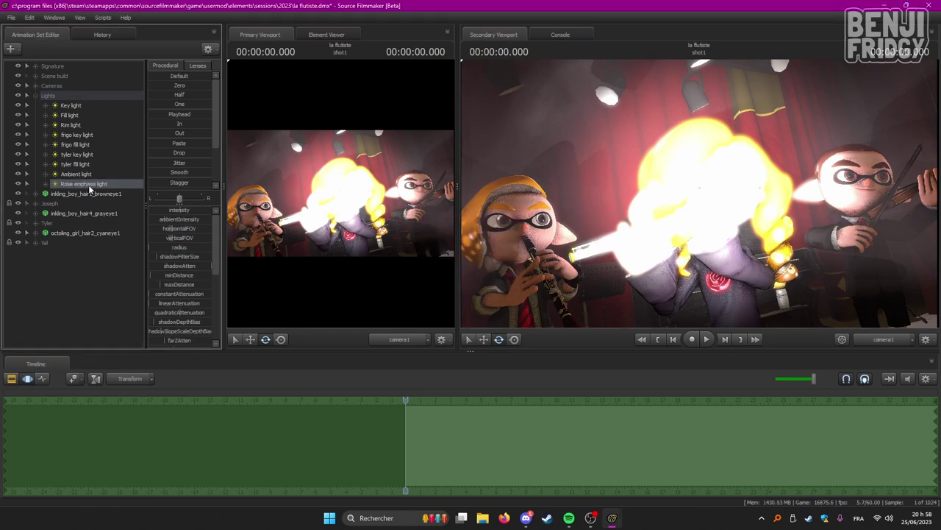
Step: Look through the Rose emphasis light in the primary viewport and set its intensity to 0.01
drag(88, 184, 441, 207)
drag(185, 211, 185, 210)
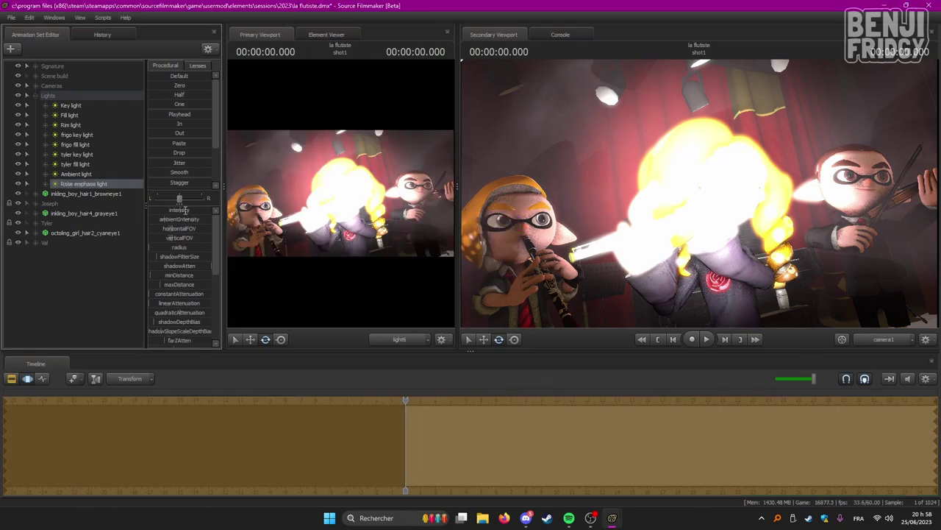
click(185, 211)
text(0.01)
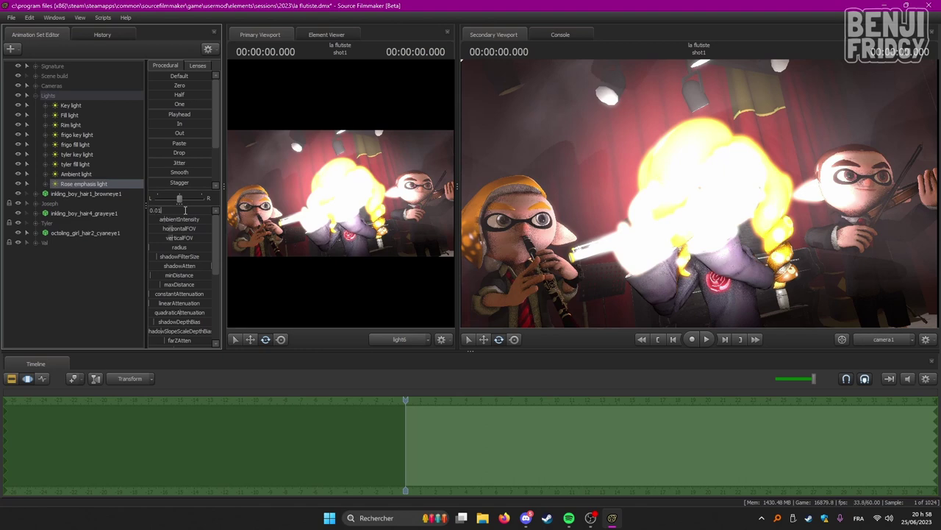
key(Return)
double_click(185, 210)
key(BackSpace)
key(BackSpace)
key(BackSpace)
key(BackSpace)
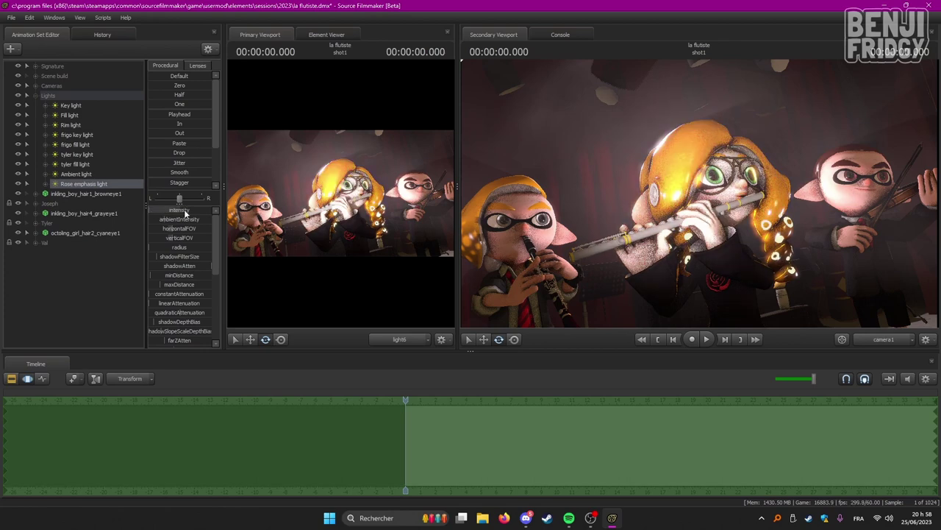
key(Return)
Step: Move the Rose emphasis light close to the flutist's chest and aim it at the red rose
drag(341, 193, 320, 221)
drag(340, 192, 406, 149)
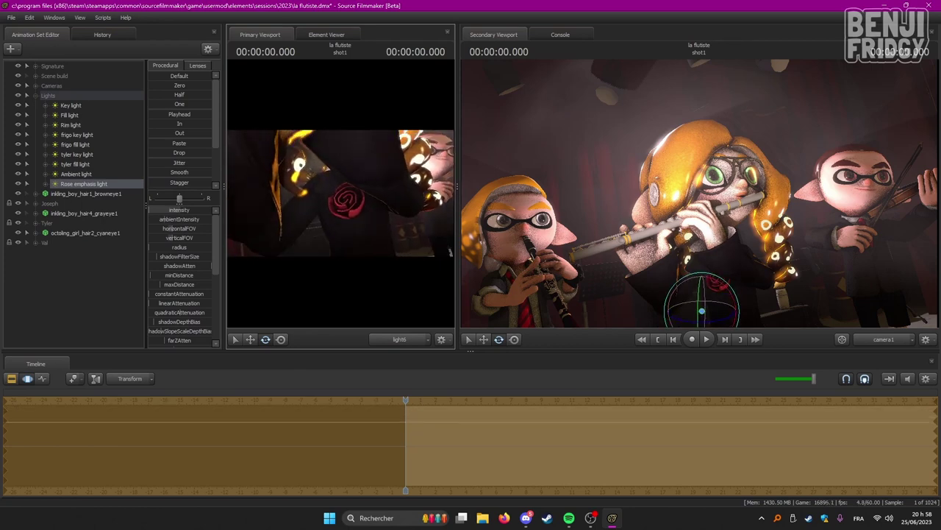
right_click(103, 184)
click(150, 314)
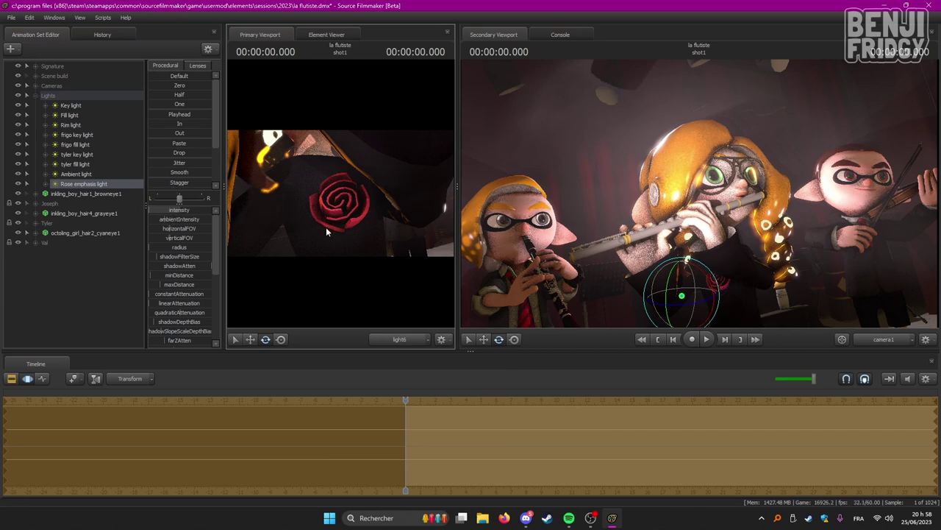
mouse_move(321, 230)
mouse_down()
mouse_move(282, 232)
mouse_move(323, 229)
mouse_move(309, 226)
mouse_up()
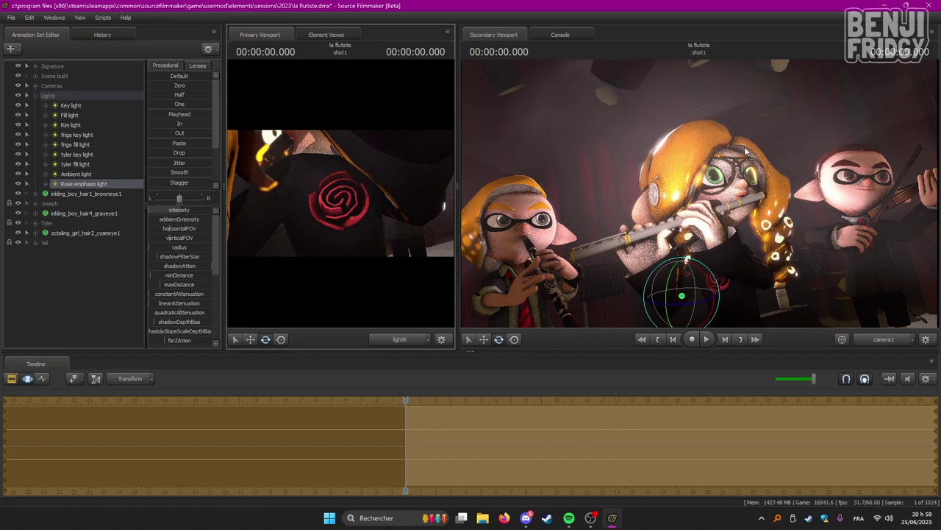
Step: Show the Element Viewer in place of the primary viewport and switch the timeline to the Clip Editor
click(332, 34)
click(11, 379)
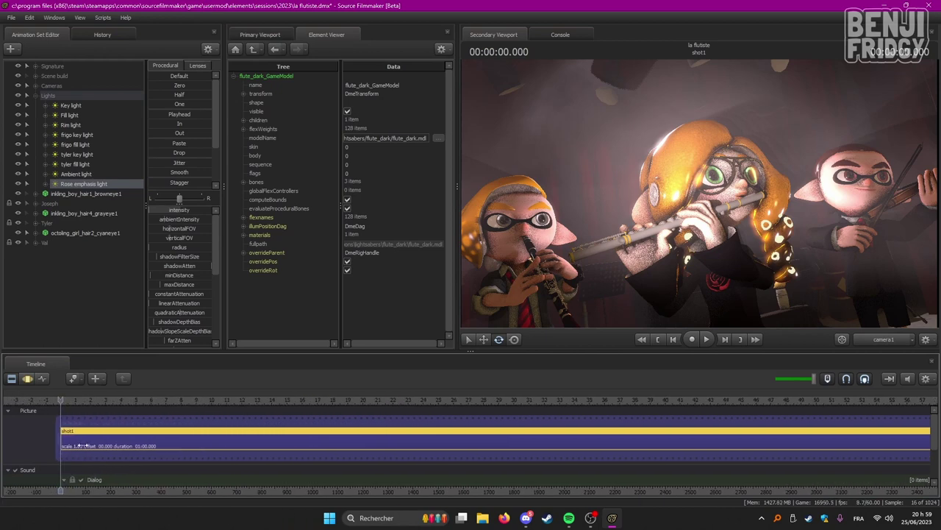
click(12, 379)
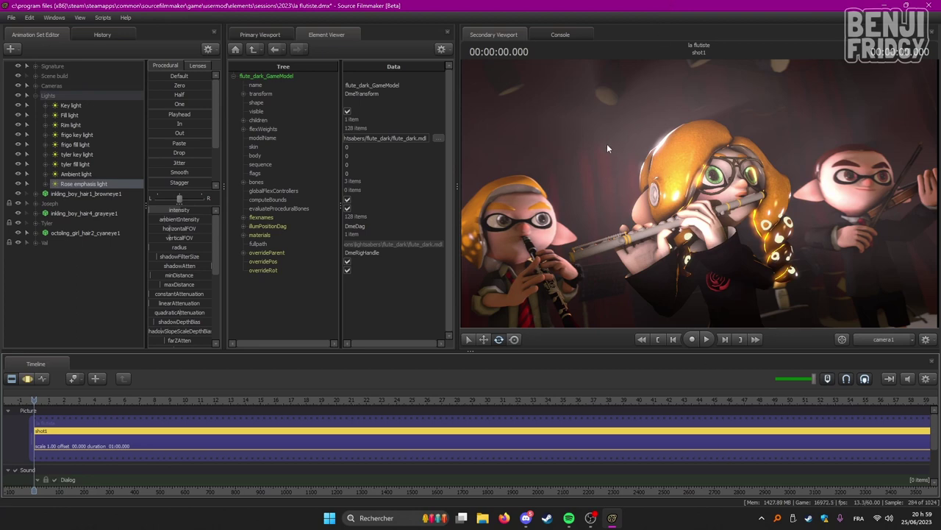
Step: In the progressive refinement settings, choose 1024 (override) depth of field samples, leave motion blur disabled and apply
right_click(577, 149)
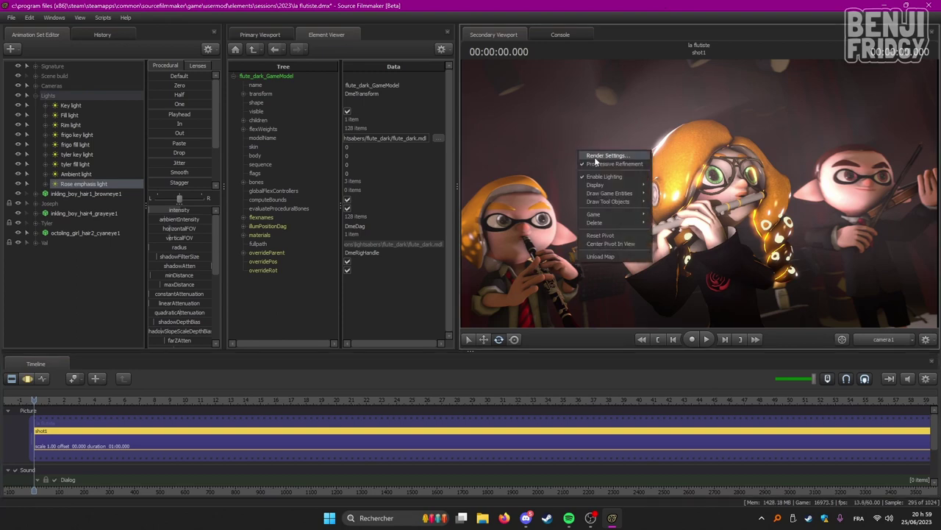
click(626, 155)
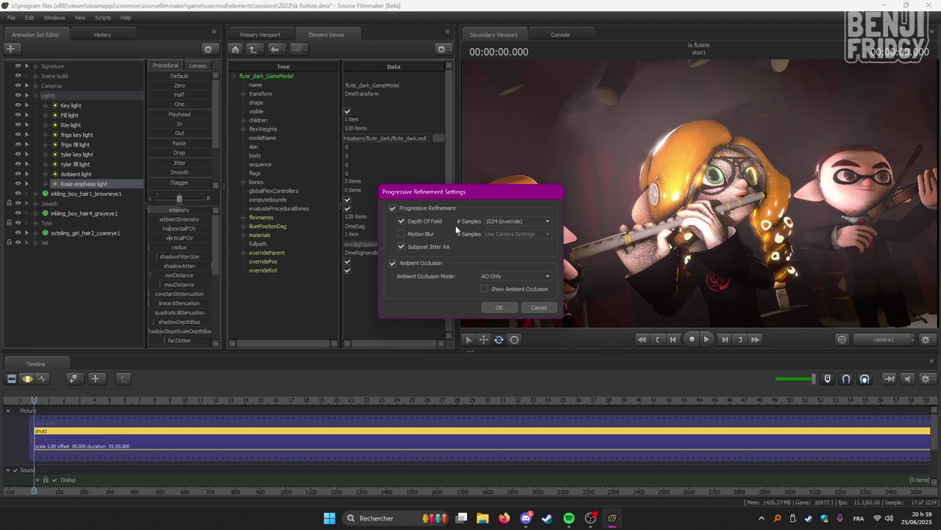
click(514, 220)
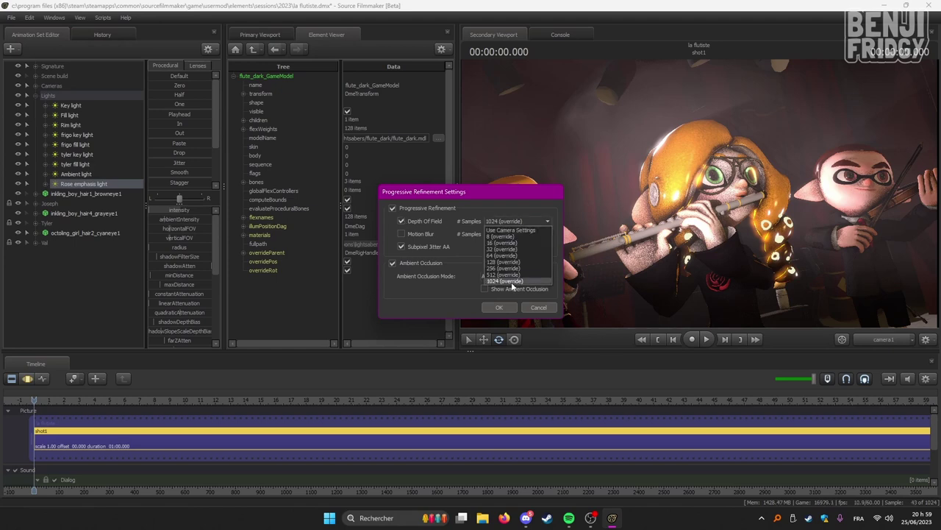
click(511, 281)
drag(506, 194, 461, 176)
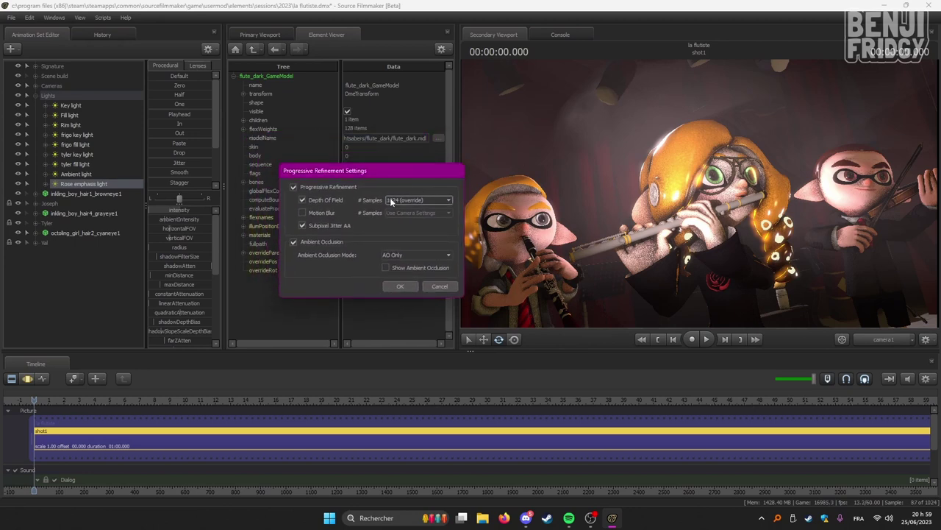
click(302, 212)
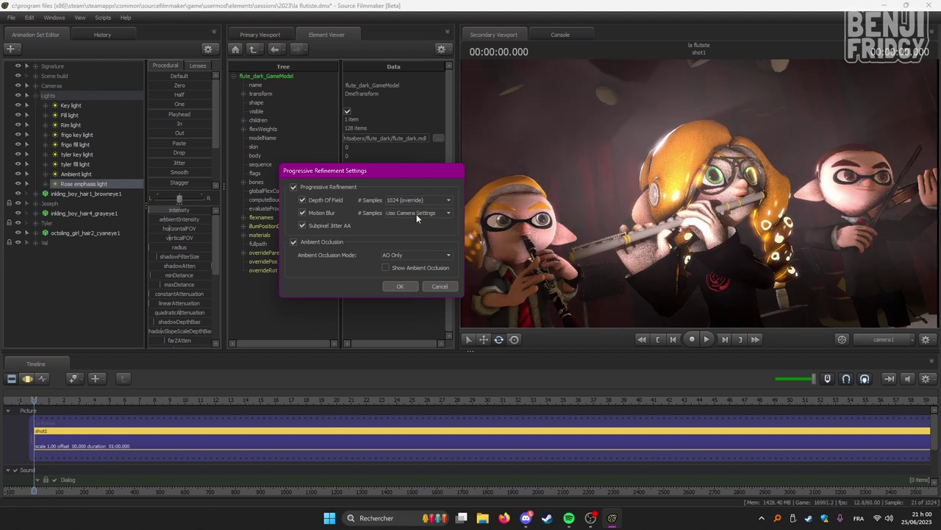
click(302, 213)
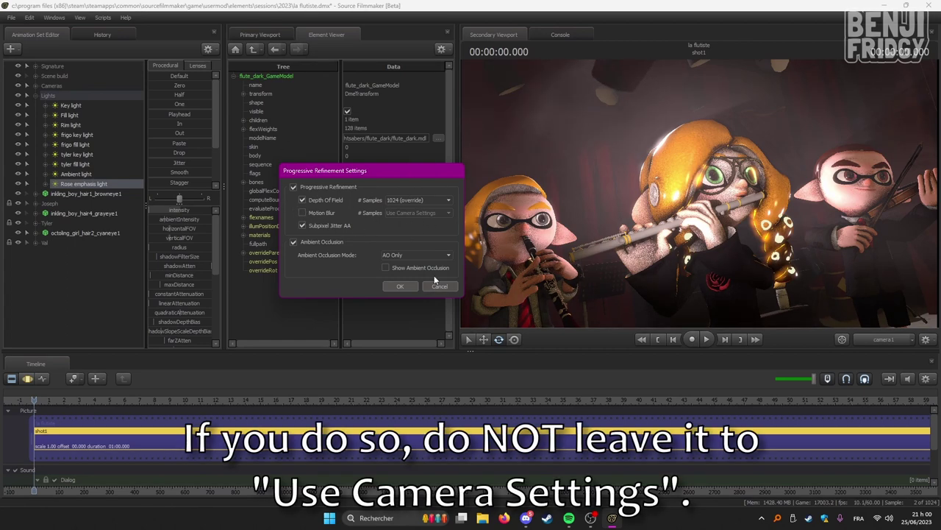
click(395, 286)
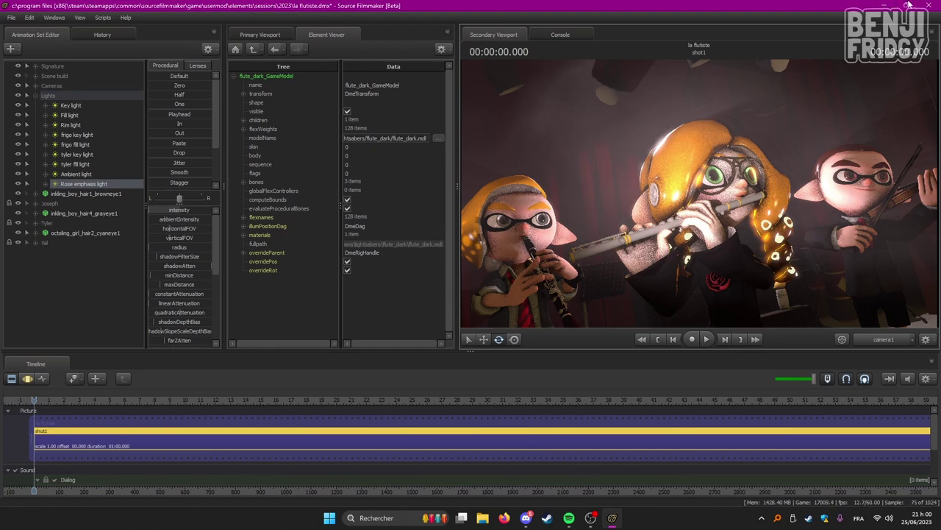